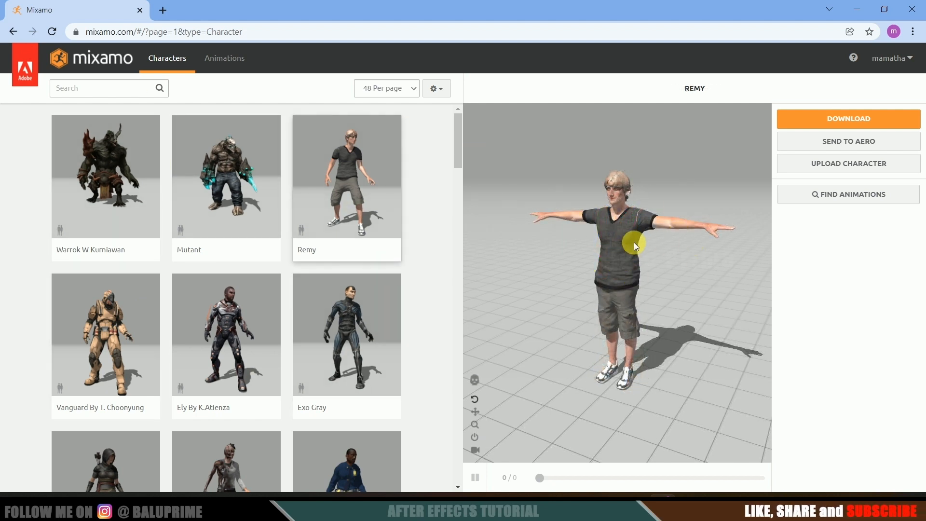
# - Search the animations for "walk", apply the Walking animation to Remy, and enable In Place
pyautogui.click(224, 58)
pyautogui.click(93, 88)
pyautogui.write('walk')
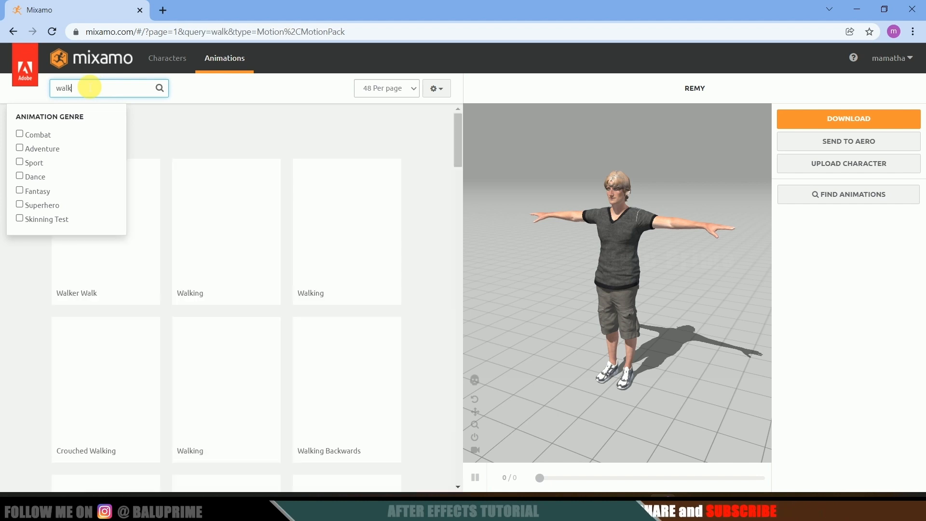
pyautogui.scroll(-3, 212, 386)
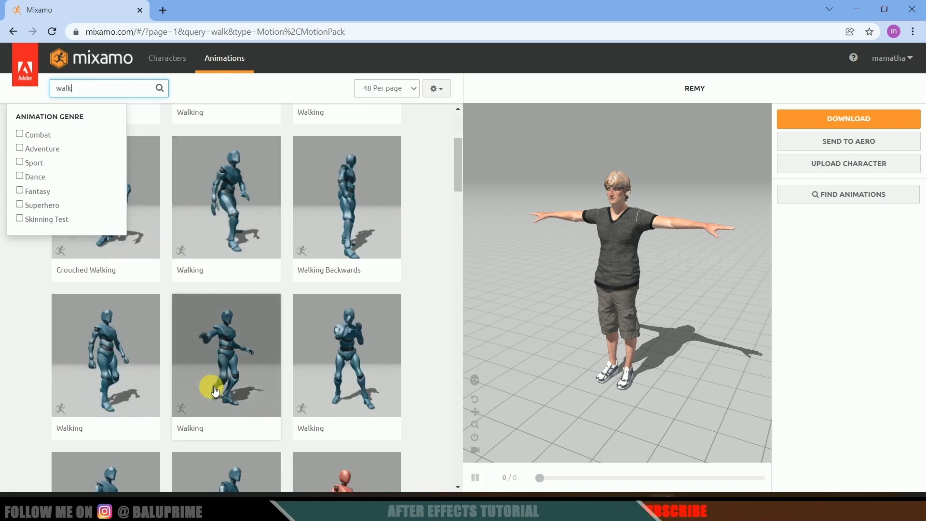
pyautogui.click(117, 356)
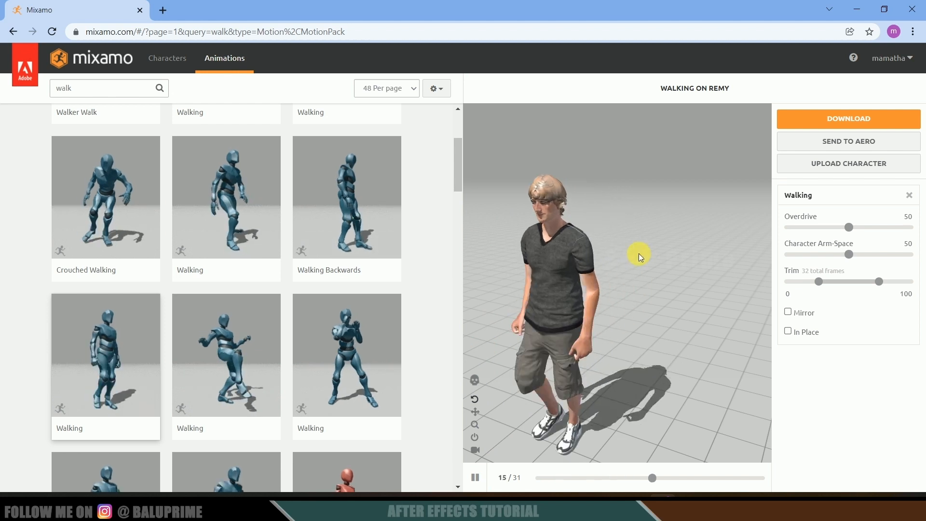
pyautogui.click(788, 332)
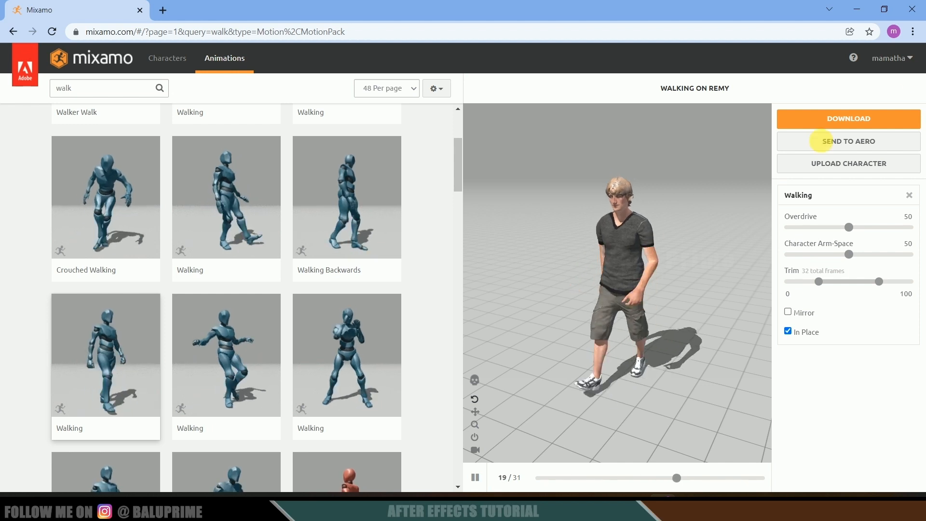
# - Choose FBX Binary format, 30 frames per second and With Skin for the character download, and cancel it
pyautogui.click(866, 111)
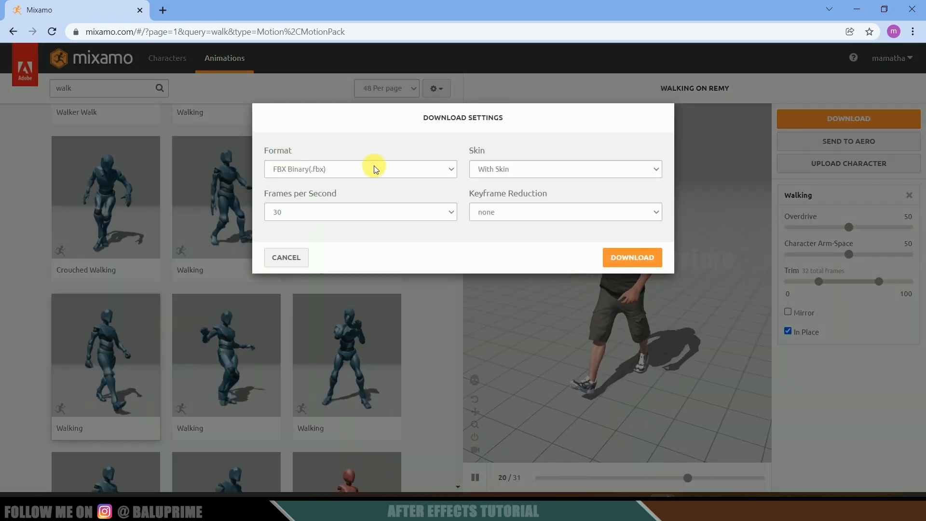
pyautogui.click(414, 169)
pyautogui.click(330, 182)
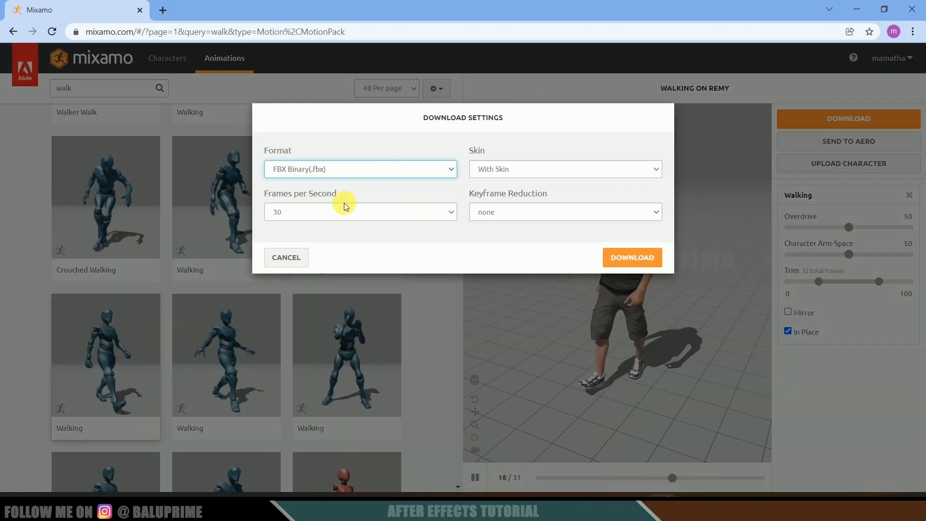
pyautogui.click(379, 209)
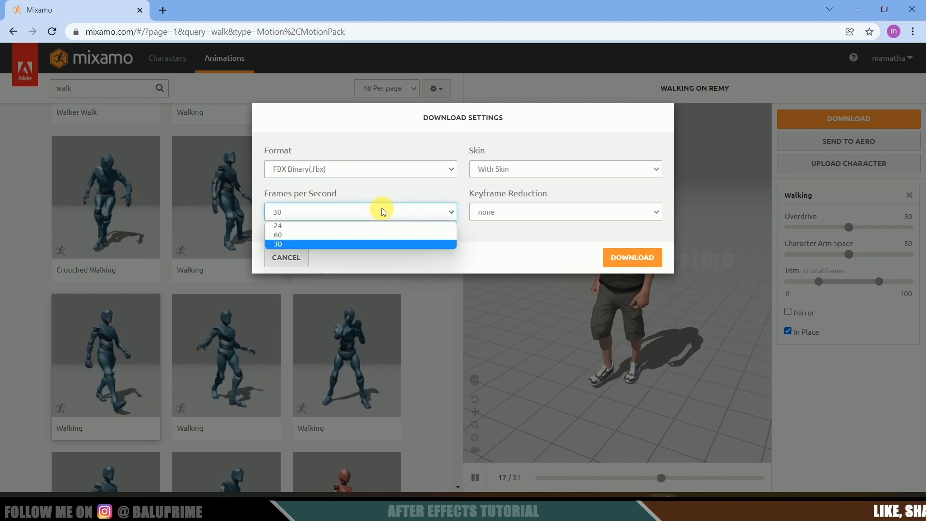
pyautogui.click(324, 243)
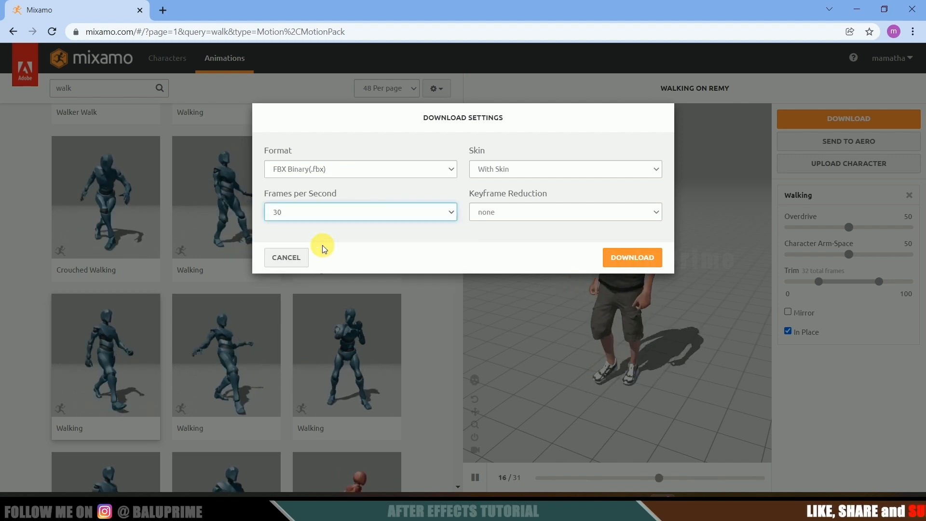
pyautogui.click(529, 172)
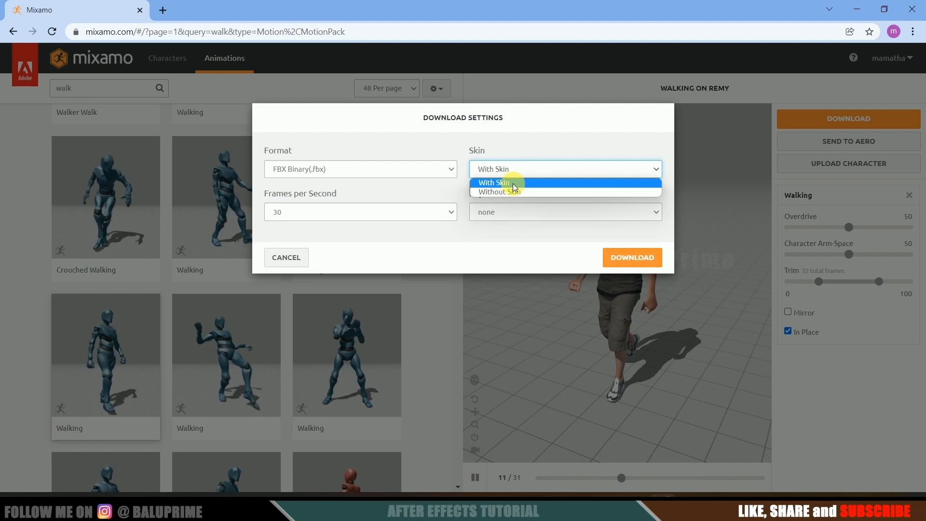
pyautogui.click(513, 182)
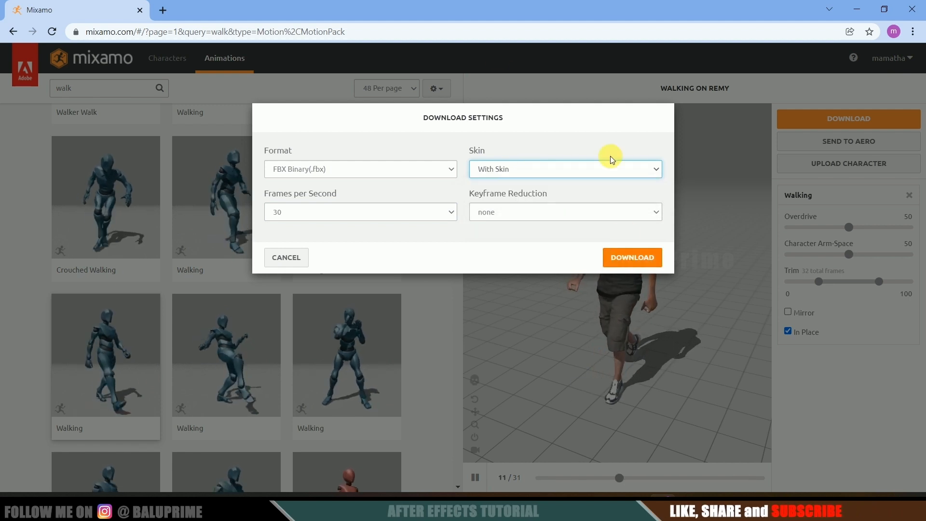
pyautogui.click(290, 256)
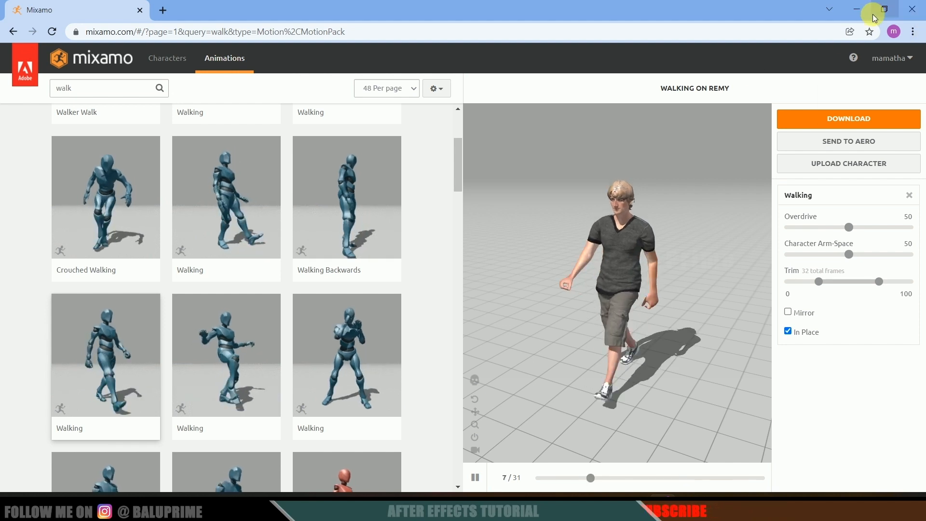
# - Switch to Blender and import Walking.fbx from the Downloads folder
pyautogui.click(851, 9)
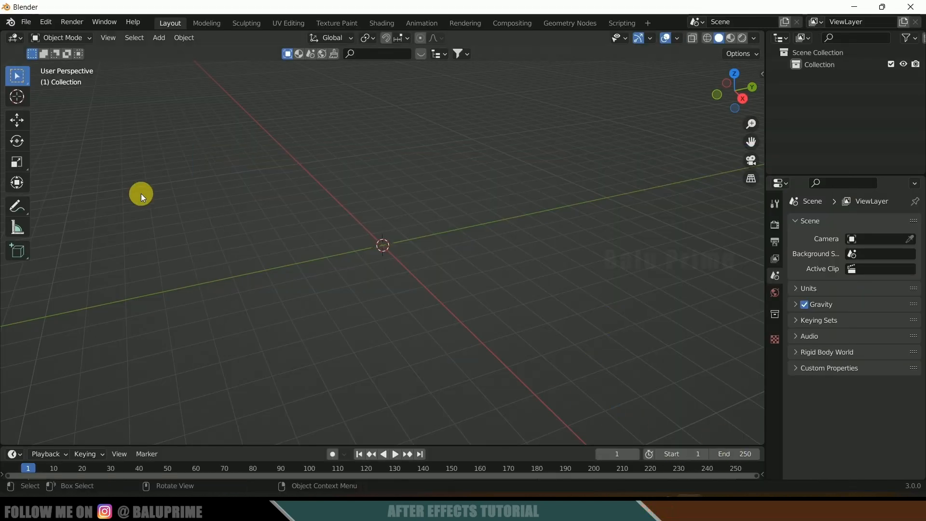
pyautogui.click(27, 22)
pyautogui.moveTo(75, 183)
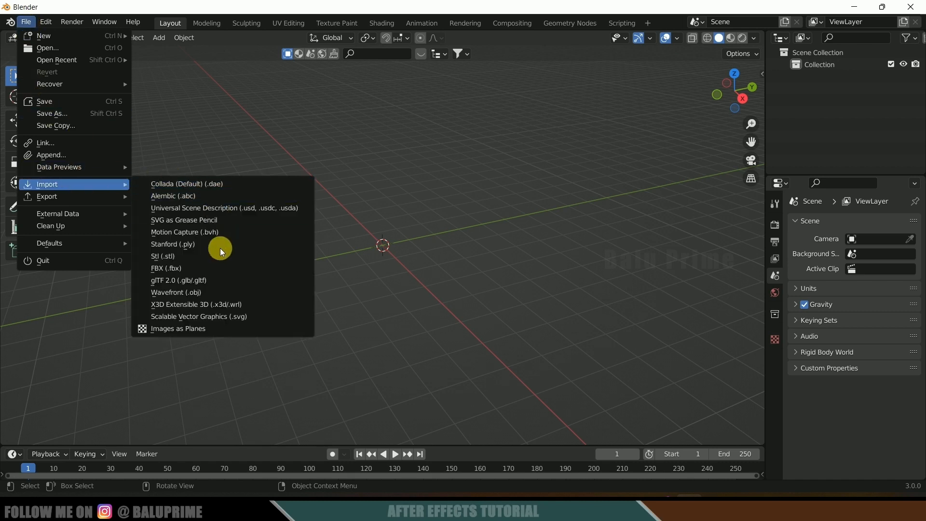
pyautogui.click(163, 269)
pyautogui.click(189, 209)
pyautogui.click(424, 260)
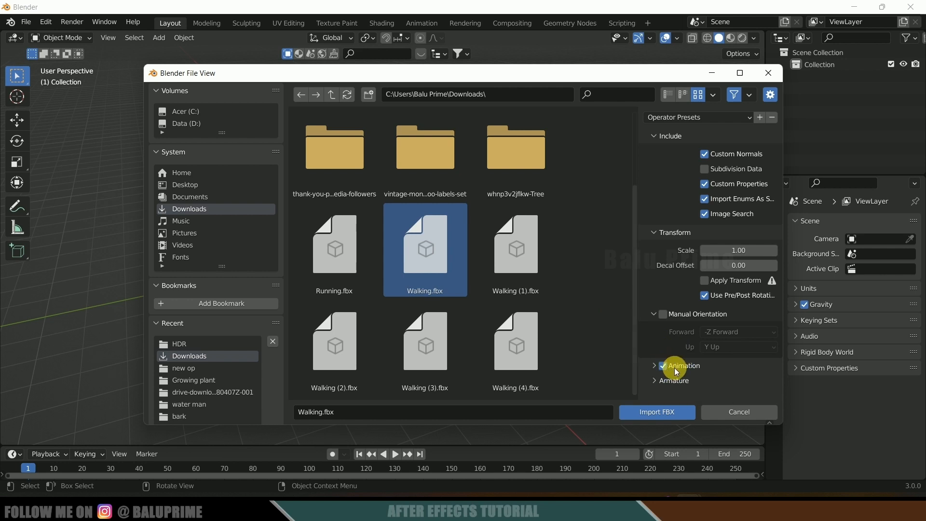
pyautogui.click(653, 412)
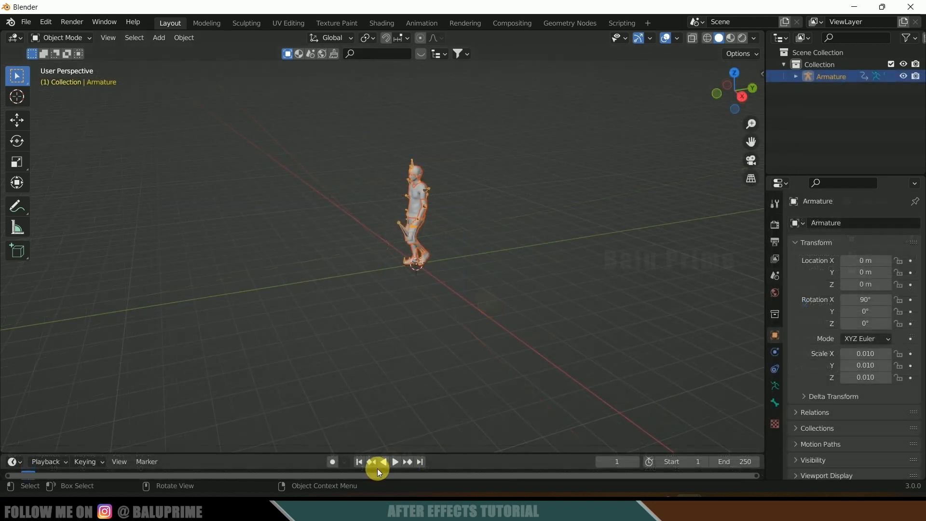
# - Play the imported walk animation and enlarge the timeline to examine its keyframes
pyautogui.click(394, 461)
pyautogui.click(394, 461)
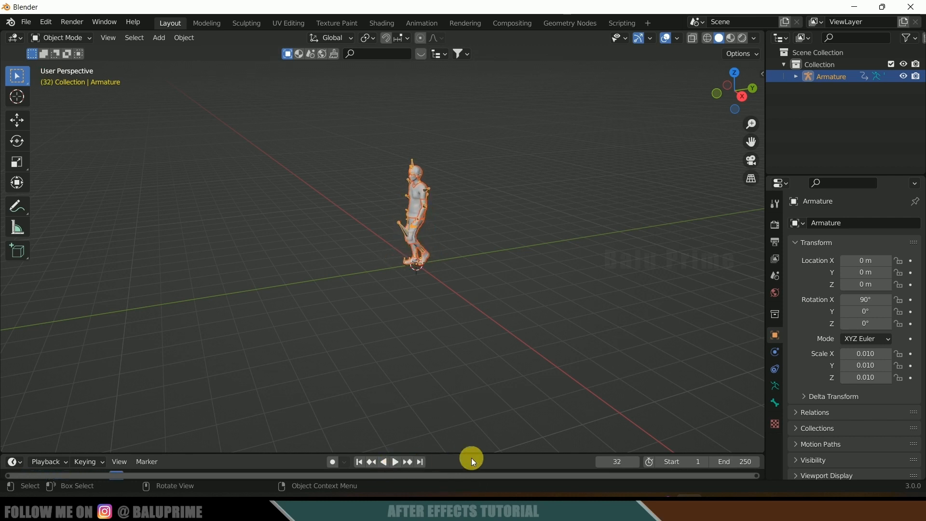
pyautogui.moveTo(492, 454); pyautogui.dragTo(498, 397)
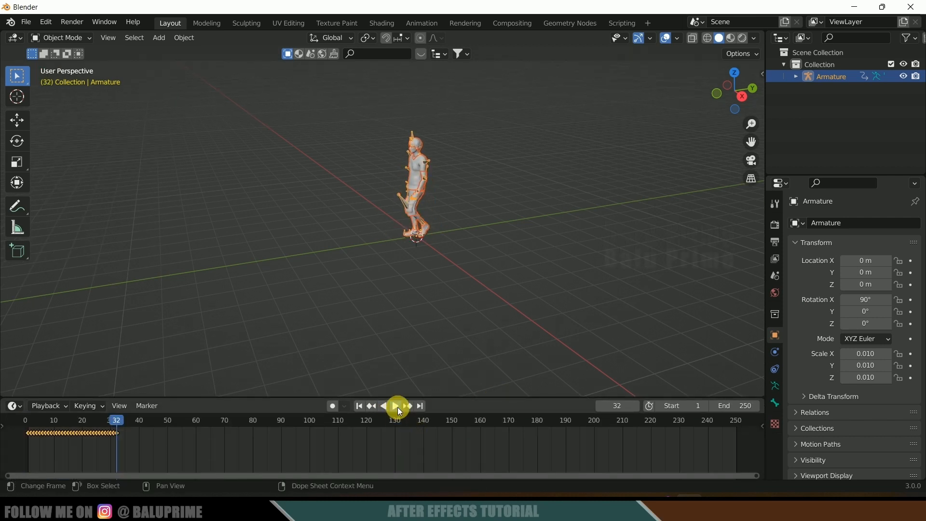
pyautogui.click(395, 406)
pyautogui.click(398, 408)
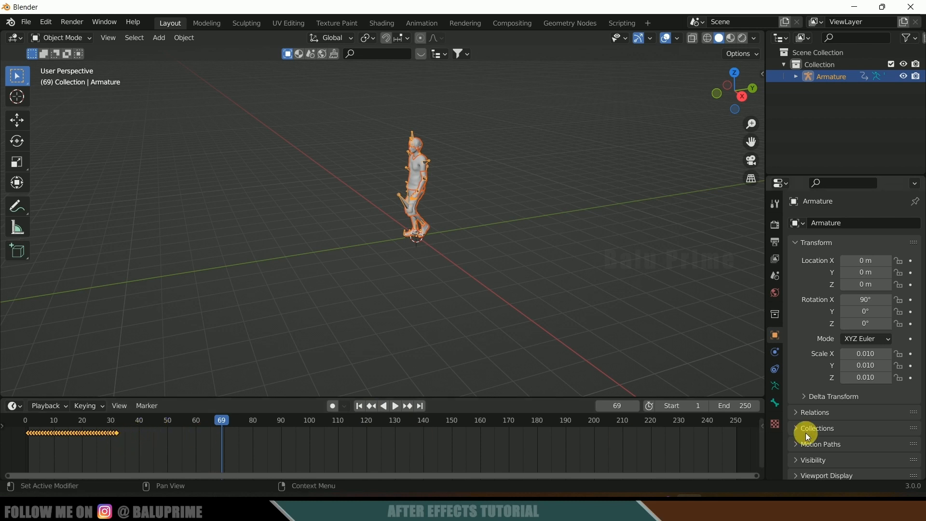
# - Change the timeline to the Nonlinear Animation editor and push the armature's action down into an enlarged NLA track view
pyautogui.click(14, 408)
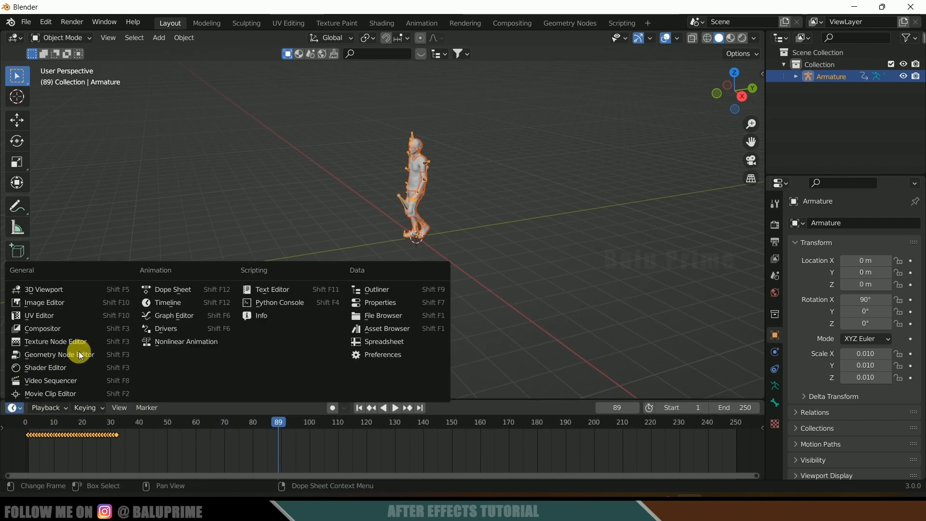
pyautogui.click(187, 342)
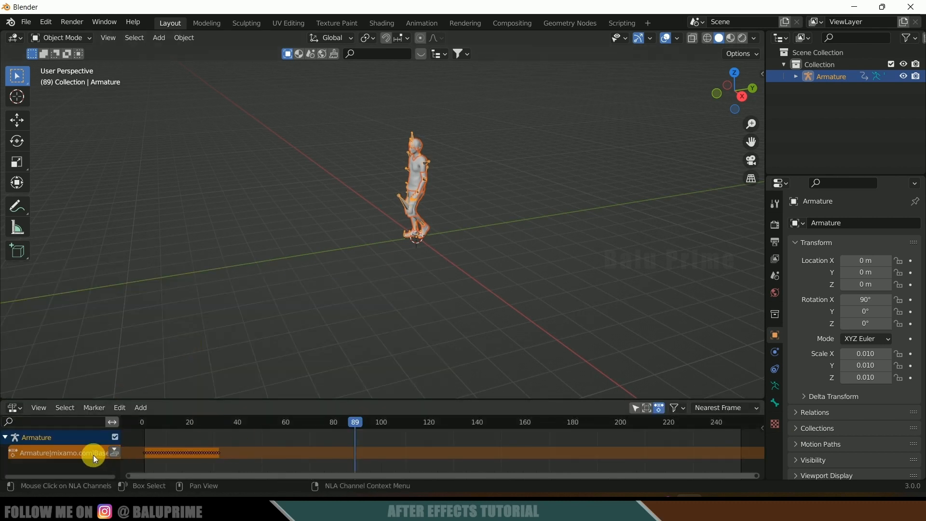
pyautogui.click(114, 453)
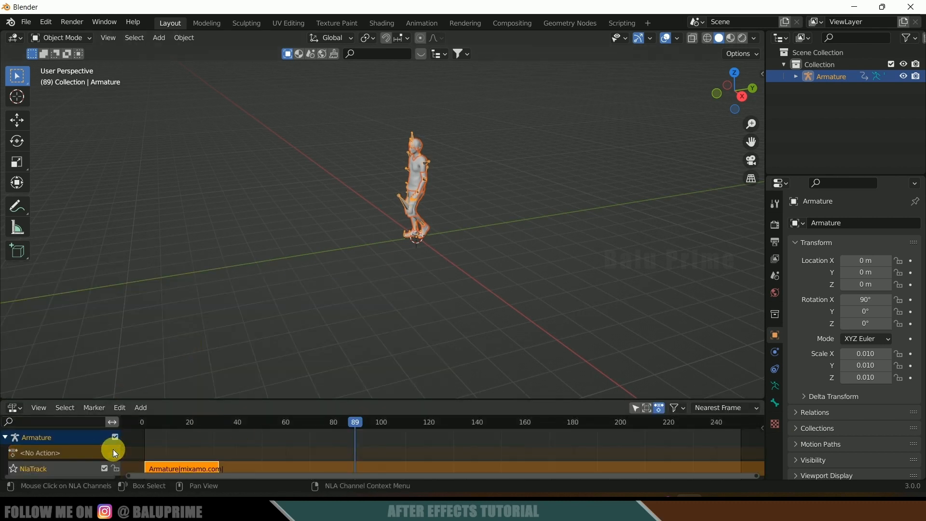
pyautogui.moveTo(465, 401); pyautogui.dragTo(434, 336)
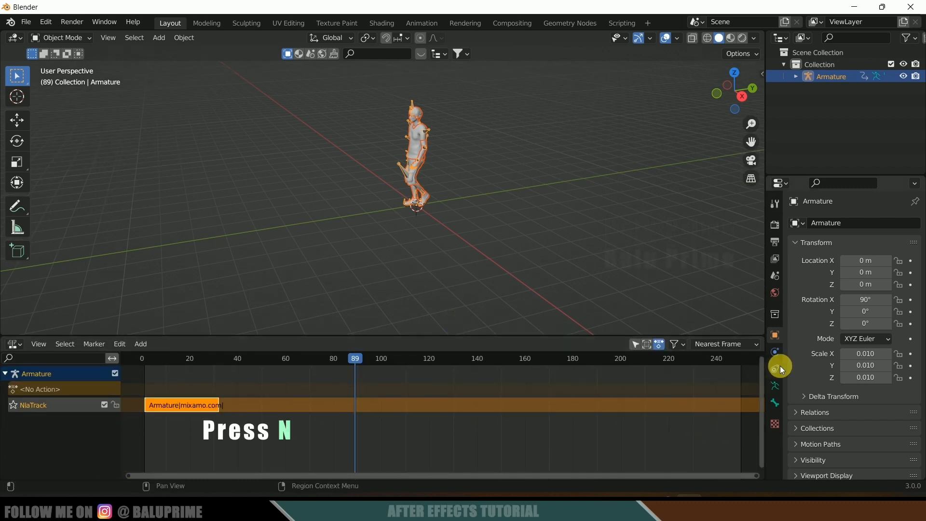
# - Set the walk strip's Repeat to 9.800 and return the editor to the Timeline
pyautogui.click(768, 368)
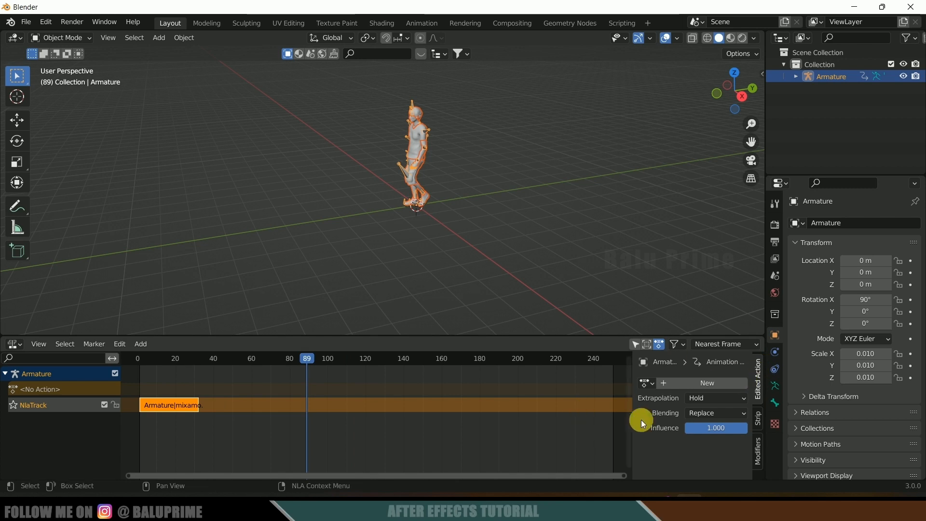
pyautogui.click(760, 421)
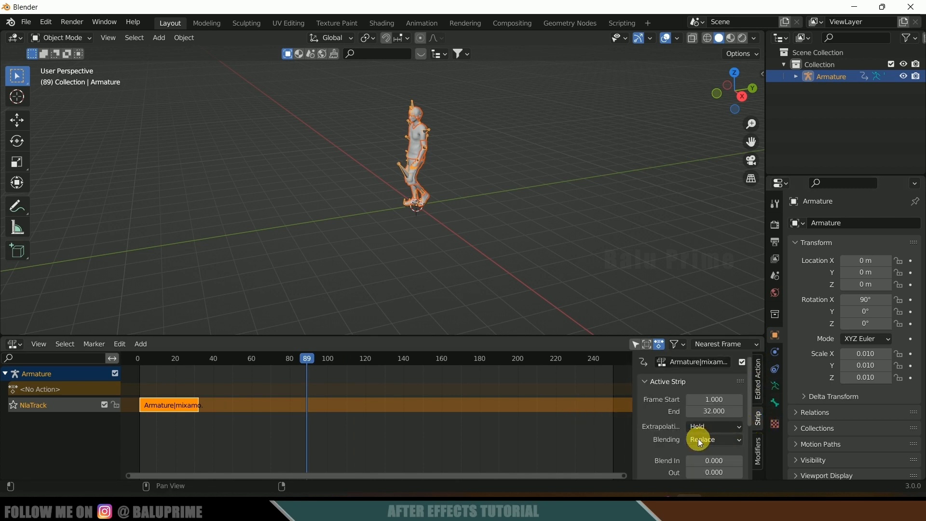
pyautogui.scroll(-5, 685, 439)
pyautogui.click(643, 471)
pyautogui.scroll(-5, 644, 468)
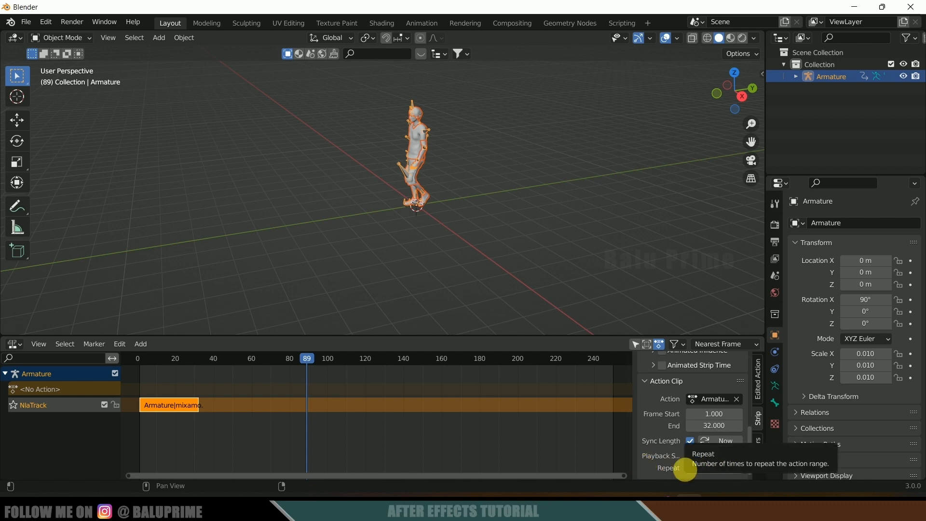
pyautogui.moveTo(713, 468); pyautogui.dragTo(740, 468)
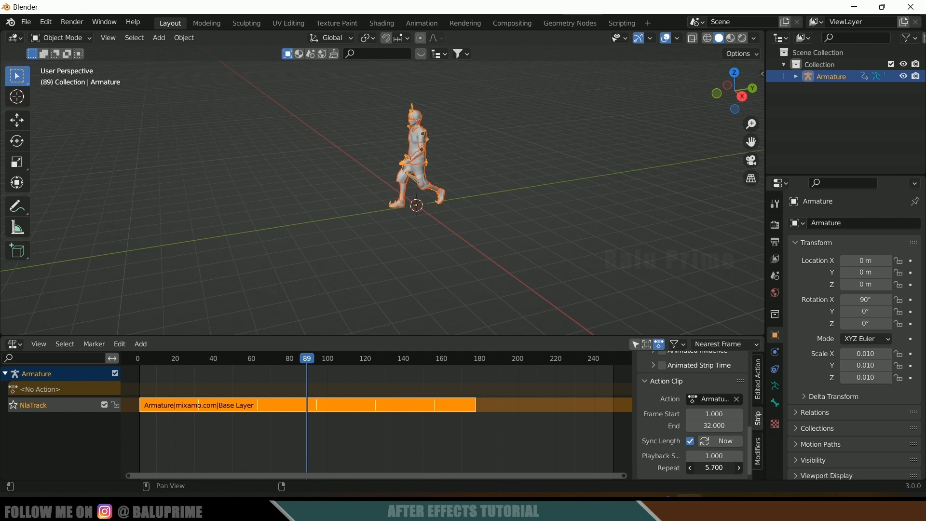
pyautogui.moveTo(741, 467); pyautogui.dragTo(759, 467)
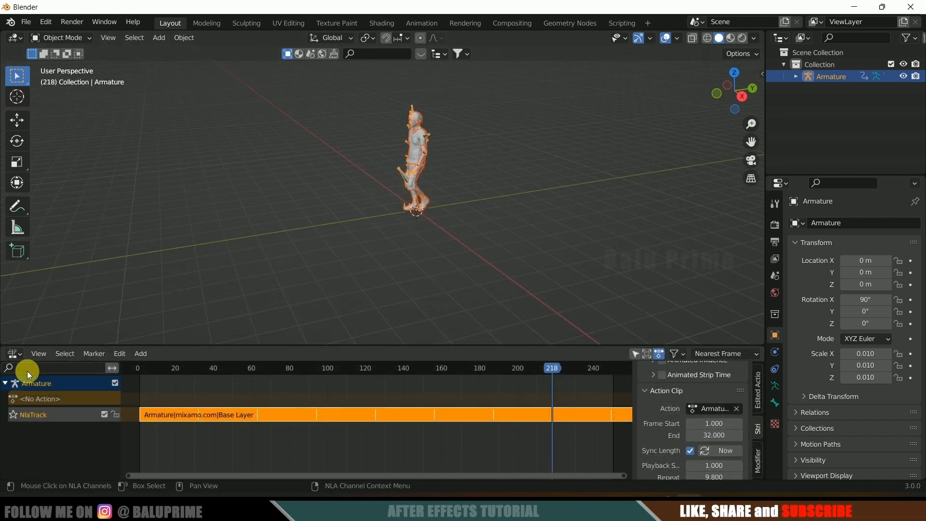
pyautogui.click(14, 354)
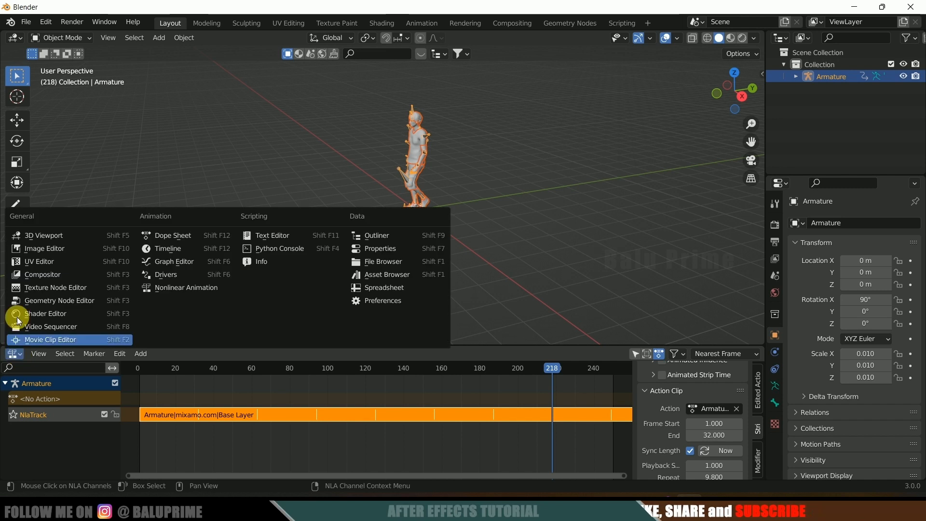
pyautogui.click(169, 244)
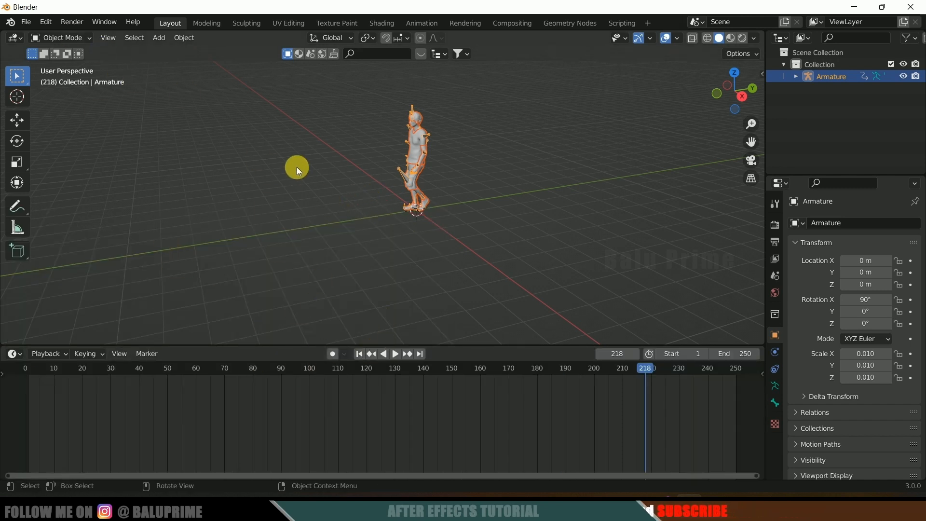
# - Deselect the first character and import a second walking character from another FBX file
pyautogui.click(218, 134)
pyautogui.click(26, 23)
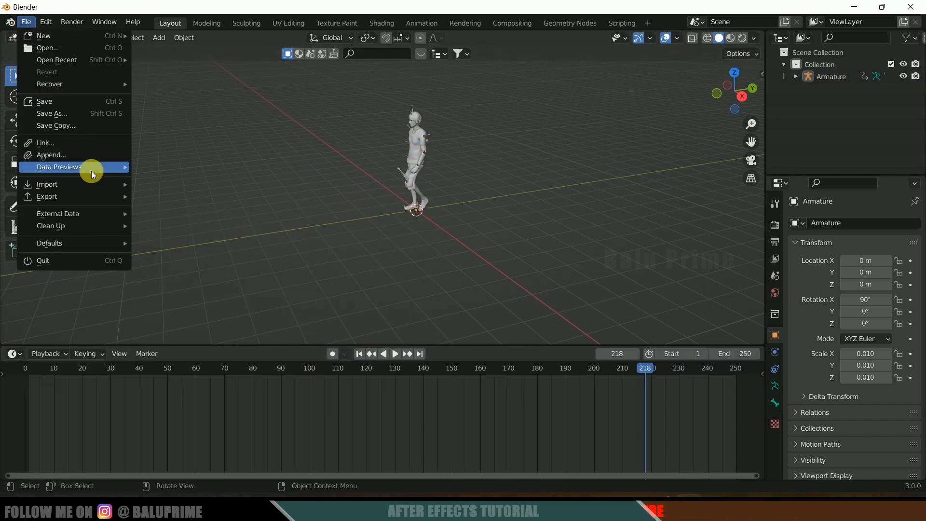
pyautogui.moveTo(76, 183)
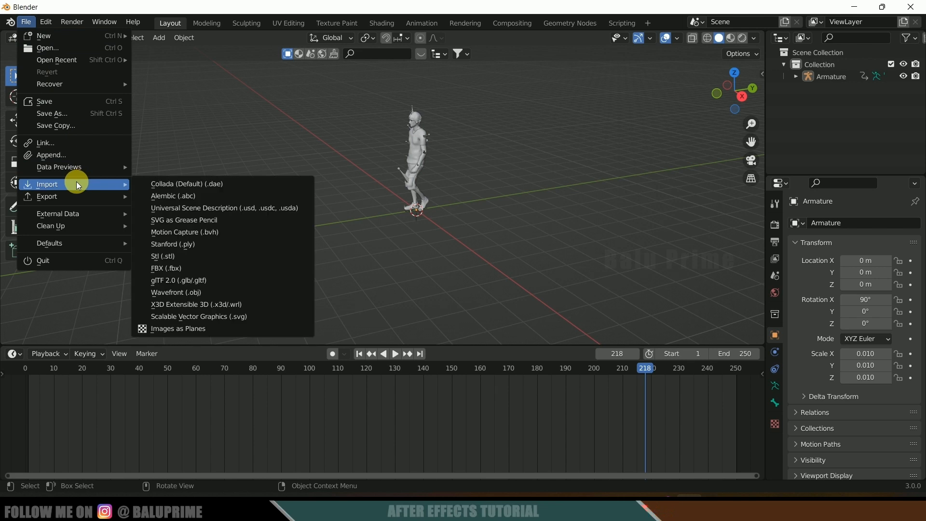
pyautogui.click(167, 269)
pyautogui.click(523, 364)
pyautogui.click(667, 415)
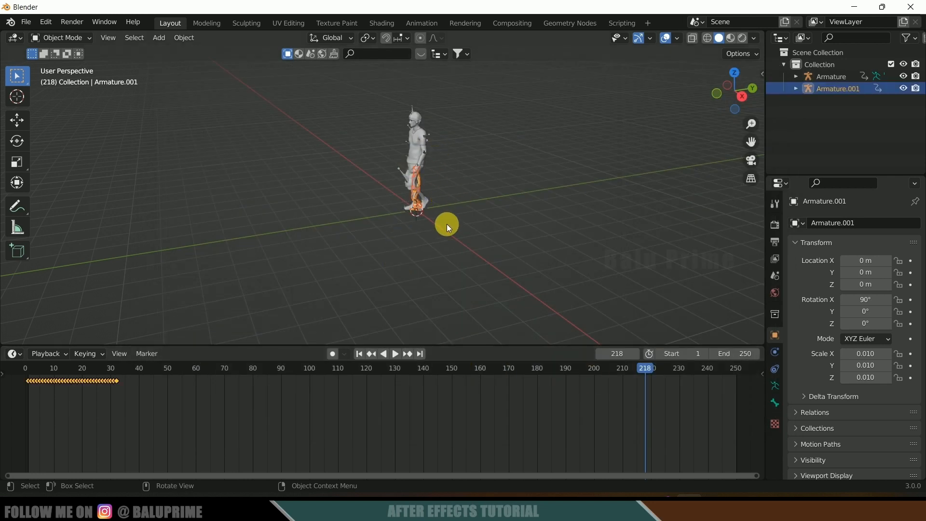
# - Scale the second armature to about 0.021 and move it about 2.19 m along X, beside the first character
pyautogui.press('s')
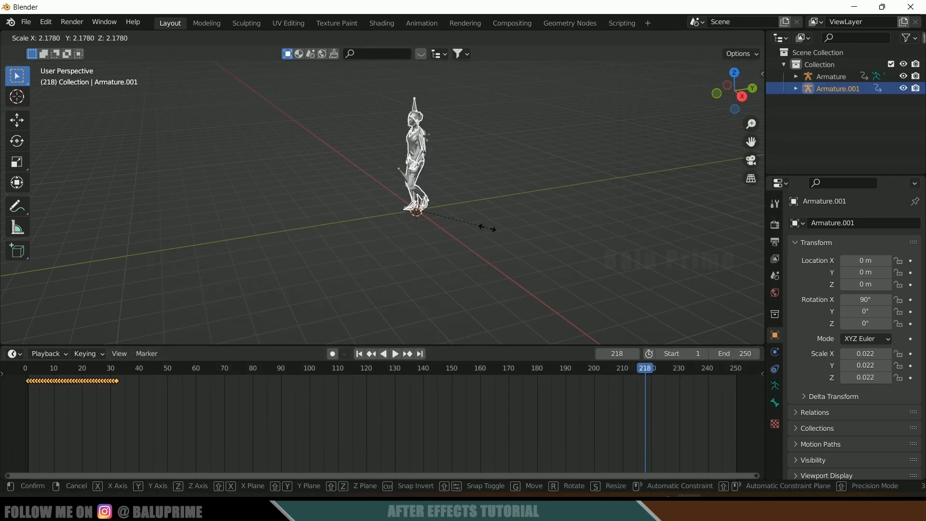
pyautogui.click(485, 228)
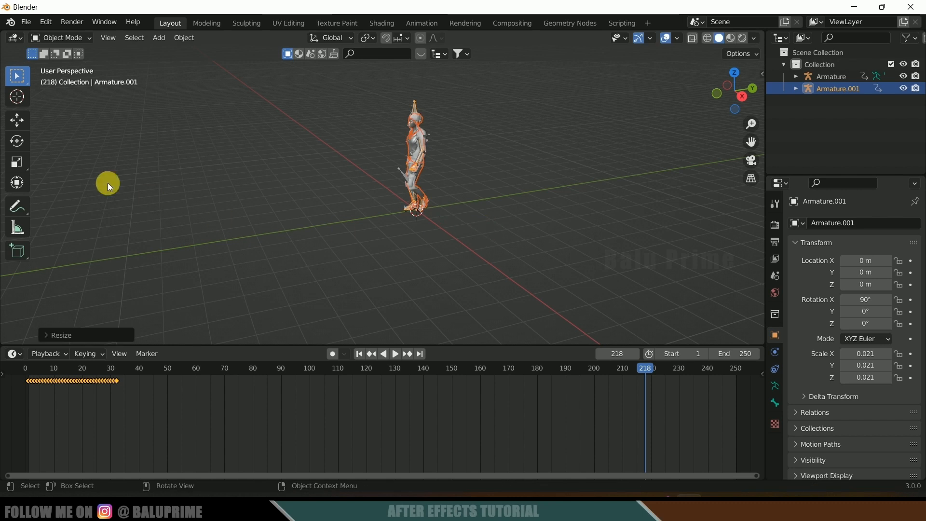
pyautogui.click(17, 120)
pyautogui.moveTo(444, 229); pyautogui.dragTo(475, 266)
# - Play both characters' walk animations from the start of the timeline
pyautogui.press('space')
pyautogui.press('space')
pyautogui.click(24, 375)
pyautogui.press('space')
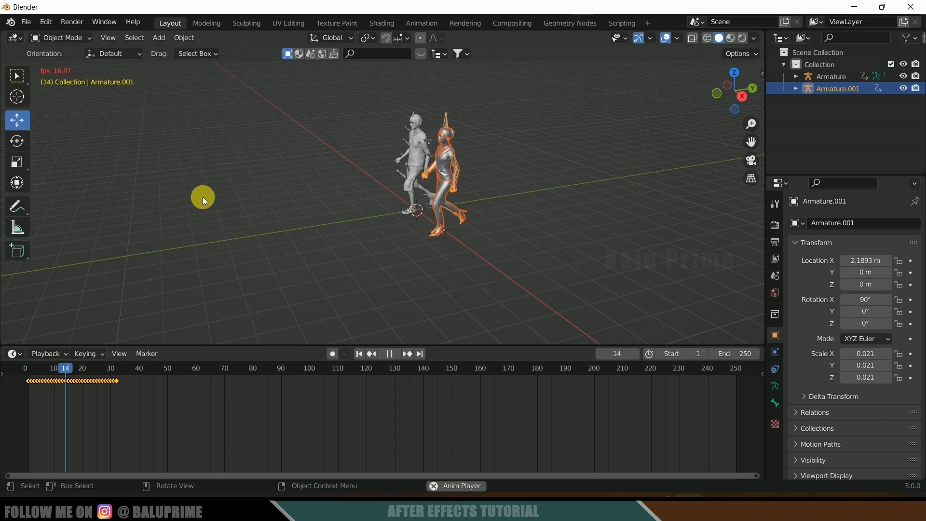
# - Stop playback, select all of the second character's walk keyframes and shift them about 3 frames earlier
pyautogui.press('space')
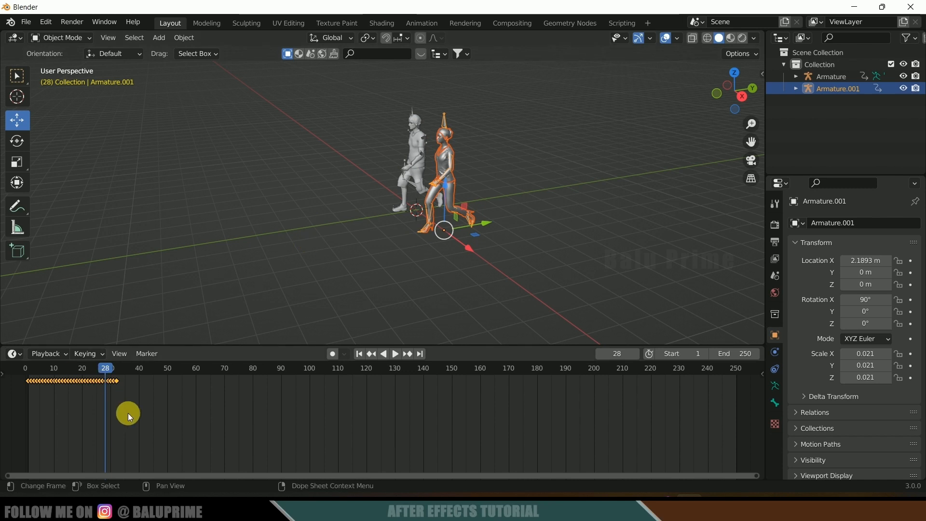
pyautogui.moveTo(189, 415); pyautogui.dragTo(22, 381)
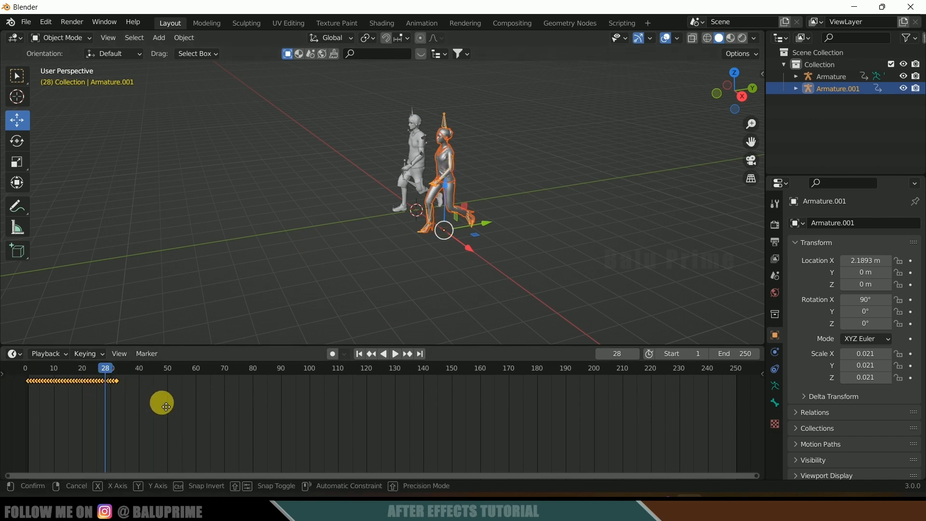
pyautogui.press('g')
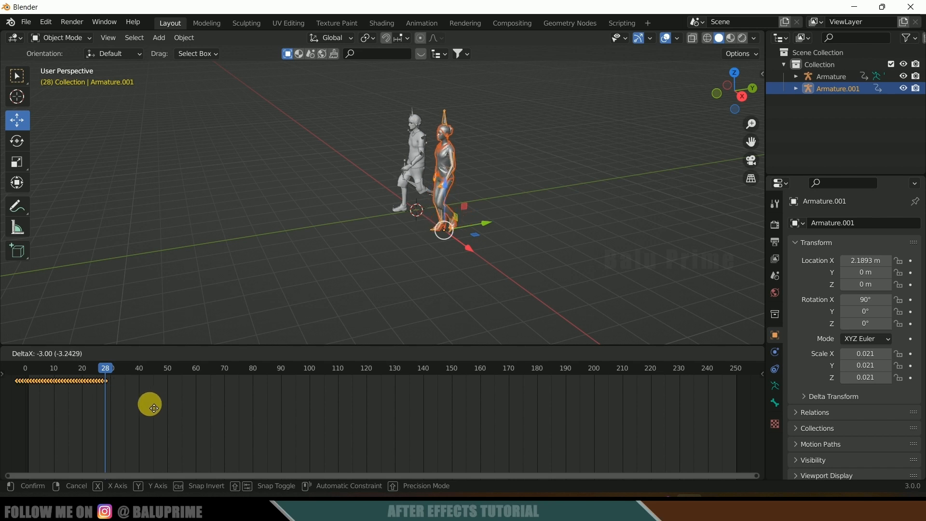
pyautogui.click(149, 404)
# - Play the walk animations from frame 0 to check the shifted timing and the walk cycles of all the characters
pyautogui.moveTo(94, 372); pyautogui.dragTo(23, 379)
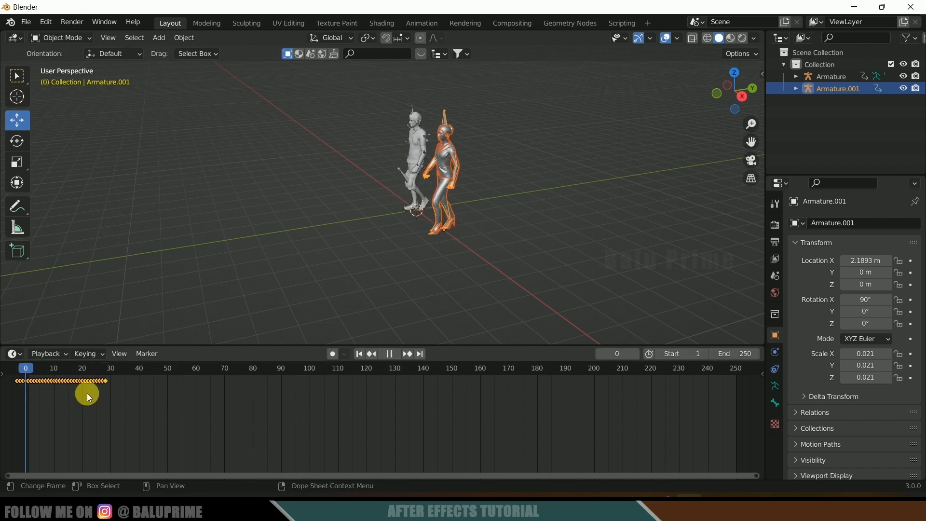
pyautogui.press('space')
pyautogui.press('space')
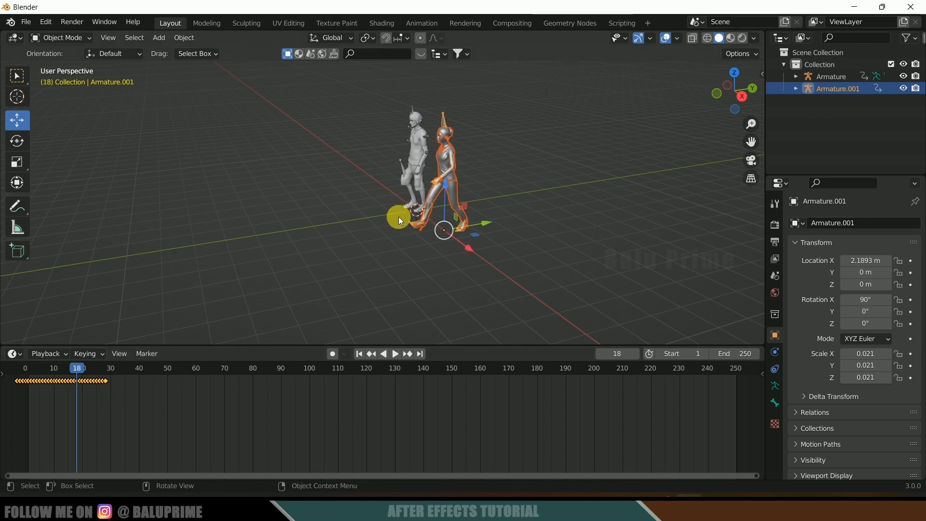
pyautogui.click(395, 430)
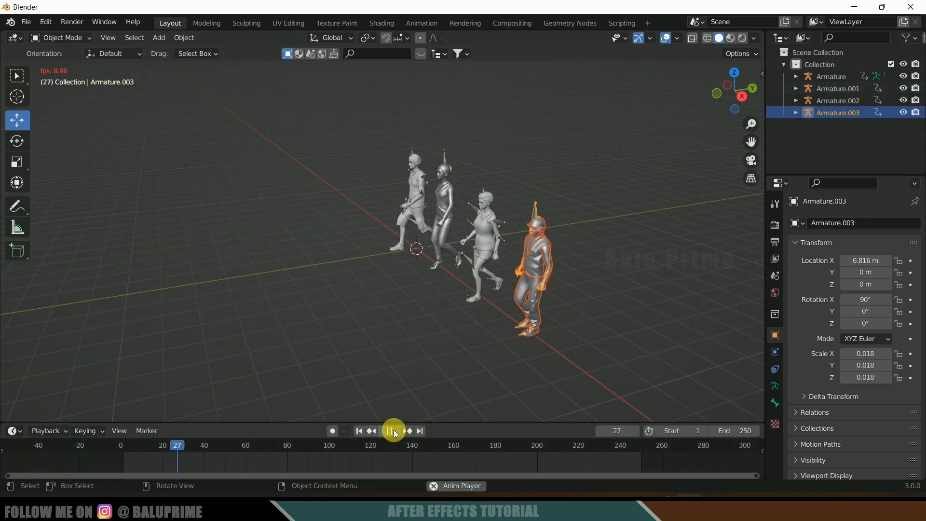
pyautogui.click(393, 429)
# - Select all four character armatures and move them into a new collection
pyautogui.moveTo(384, 381); pyautogui.dragTo(300, 150, button='middle')
pyautogui.moveTo(299, 149); pyautogui.dragTo(597, 351)
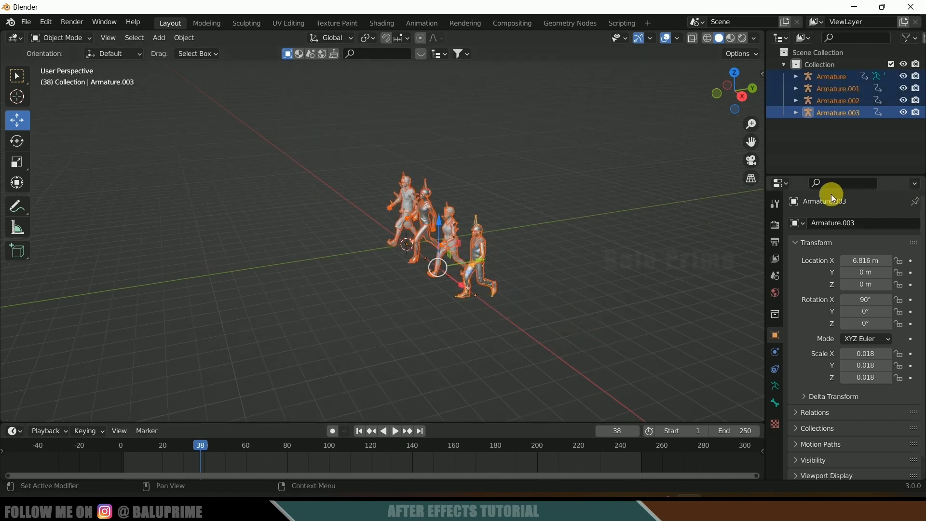
pyautogui.rightClick(825, 131)
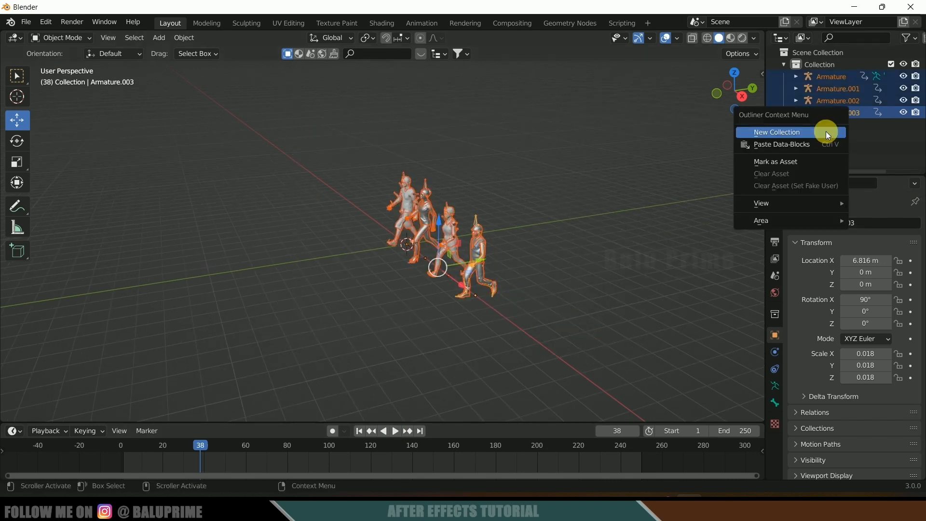
pyautogui.click(782, 133)
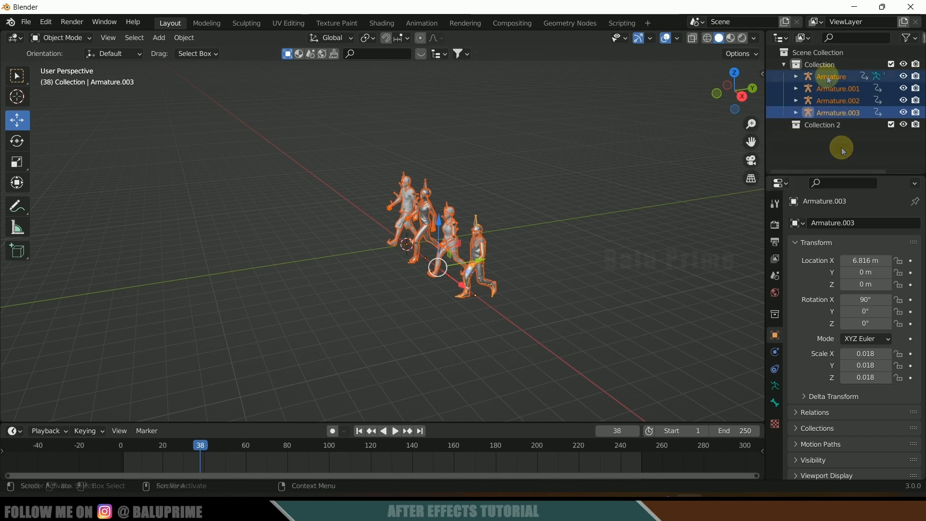
pyautogui.moveTo(832, 74); pyautogui.dragTo(815, 129)
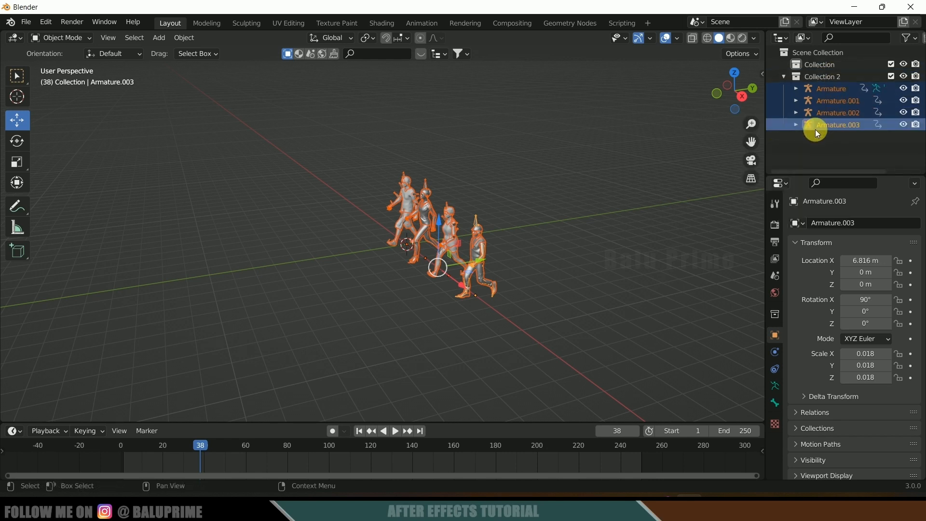
# - Rename the new collection holding the armatures as characters and collapse it
pyautogui.doubleClick(815, 76)
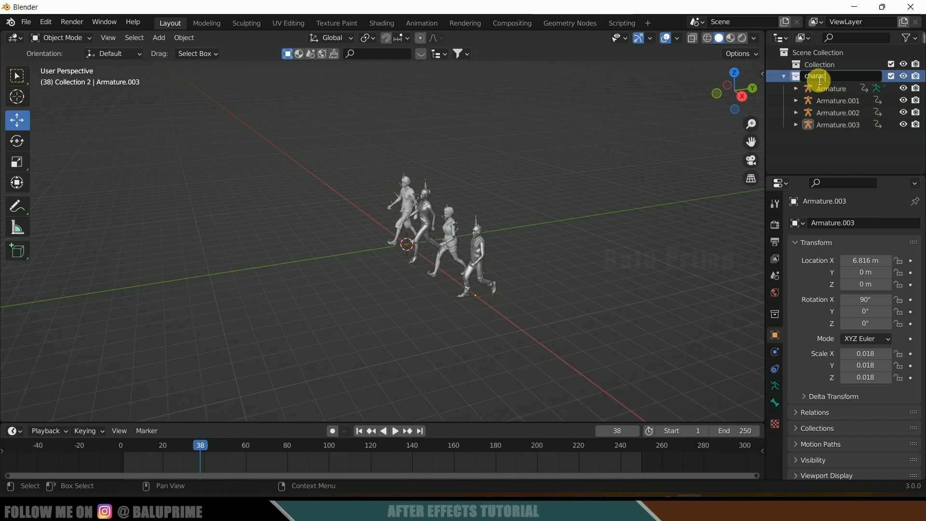
pyautogui.press('Return')
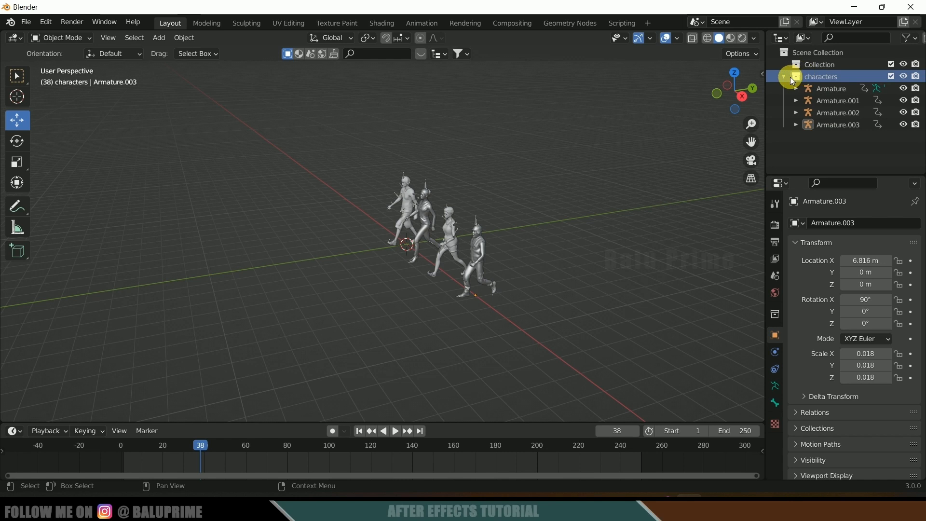
pyautogui.click(783, 77)
# - Select all four characters and move them about 14 m along the Y axis, away from the world origin
pyautogui.moveTo(305, 152); pyautogui.dragTo(603, 369)
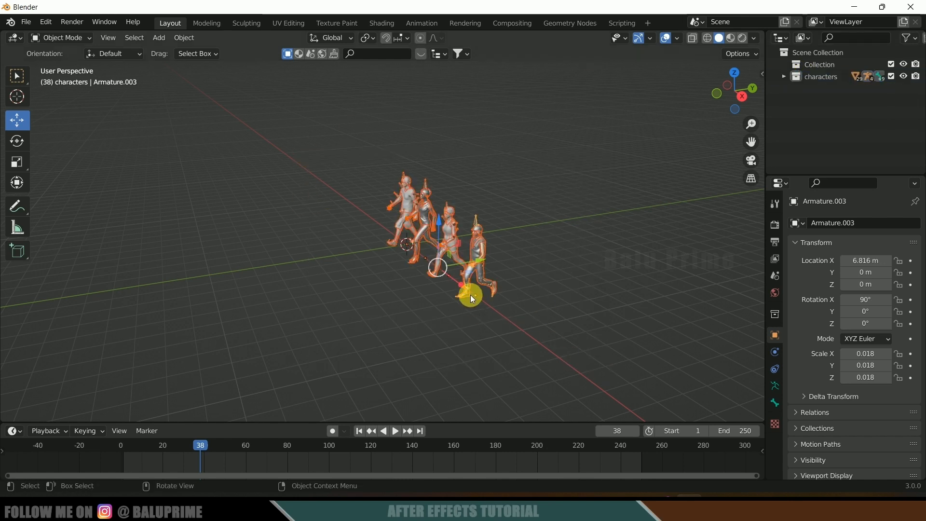
pyautogui.moveTo(471, 264); pyautogui.dragTo(688, 230)
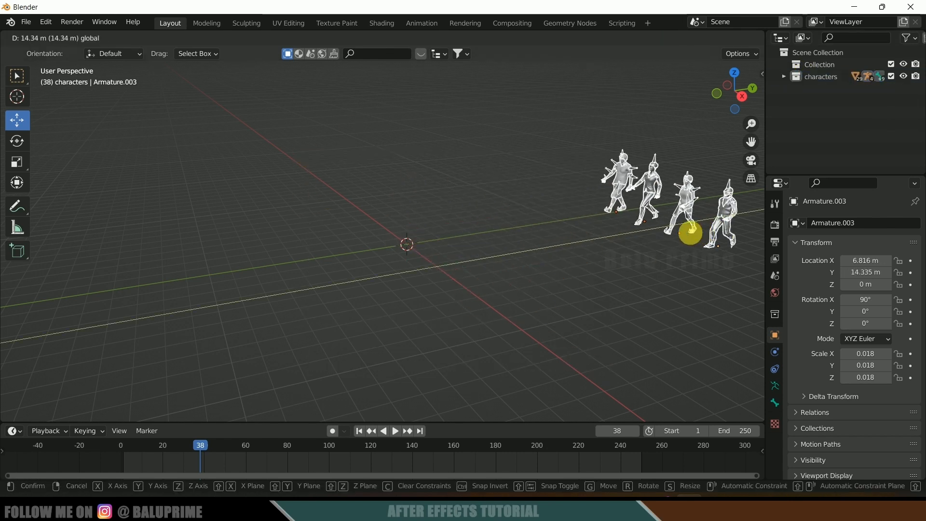
pyautogui.moveTo(688, 230); pyautogui.dragTo(642, 227)
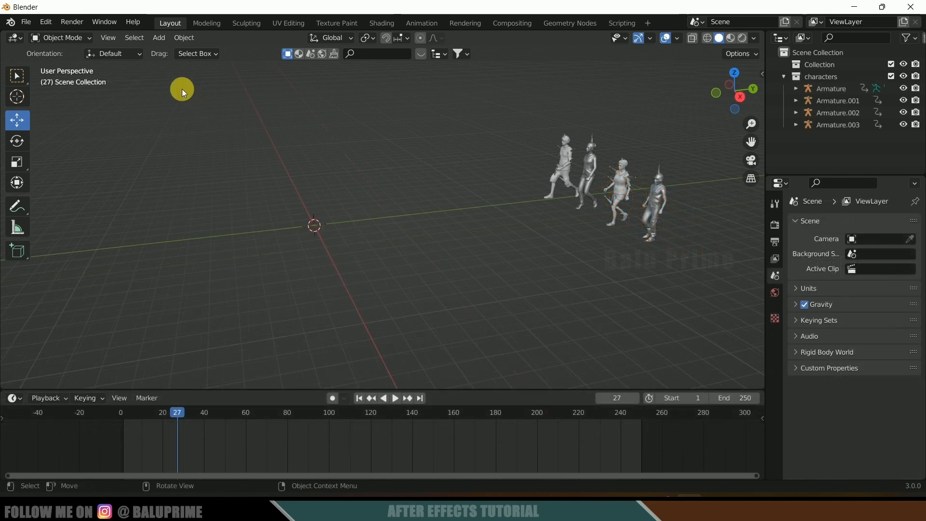
pyautogui.click(158, 39)
pyautogui.moveTo(230, 51)
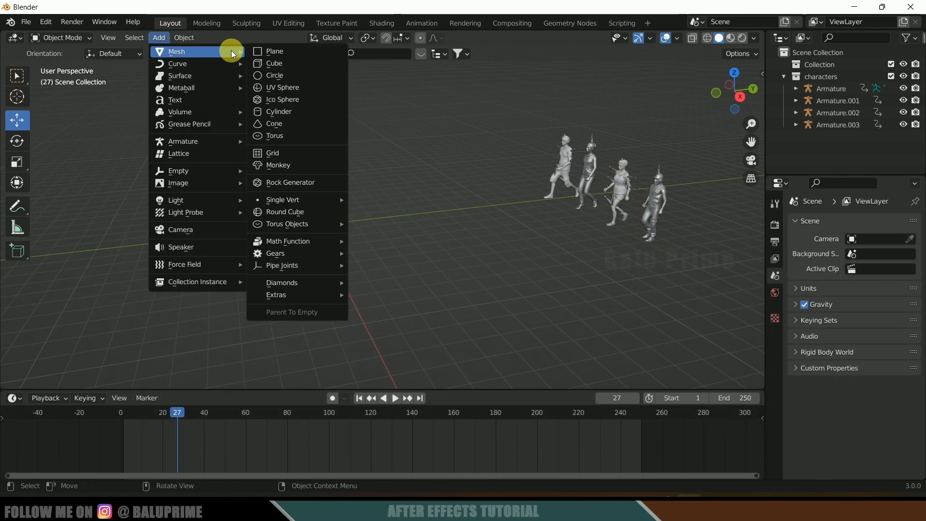
pyautogui.click(268, 51)
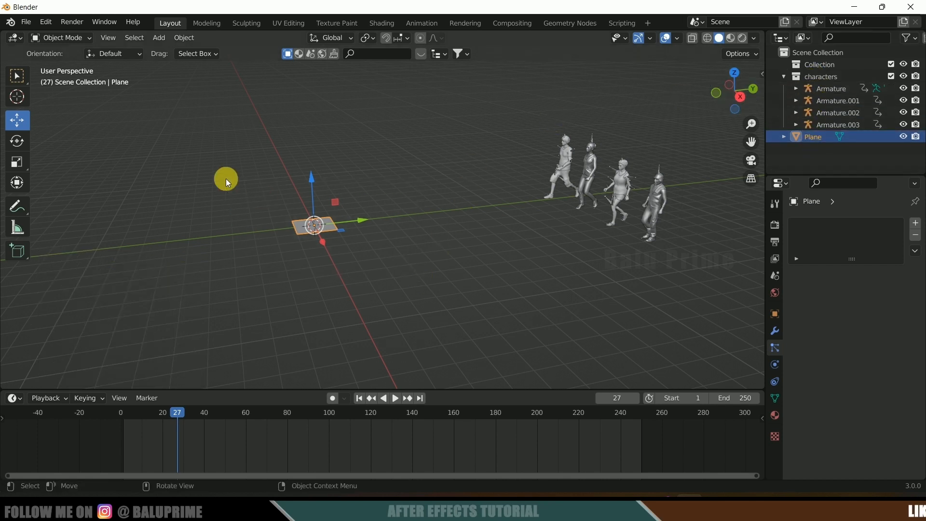
pyautogui.press('Delete')
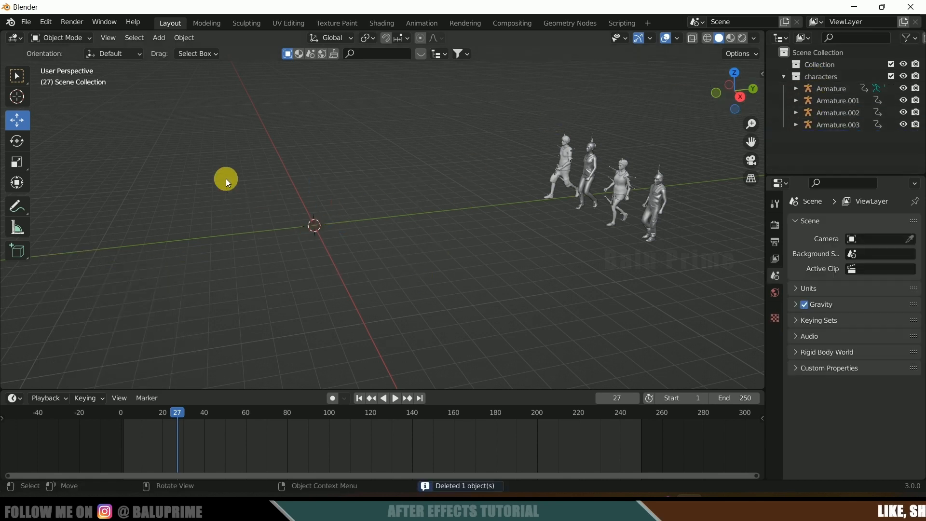
# - Make the Scene Collection active, add a plane at the world origin and scale it up by about 5.35
pyautogui.click(783, 75)
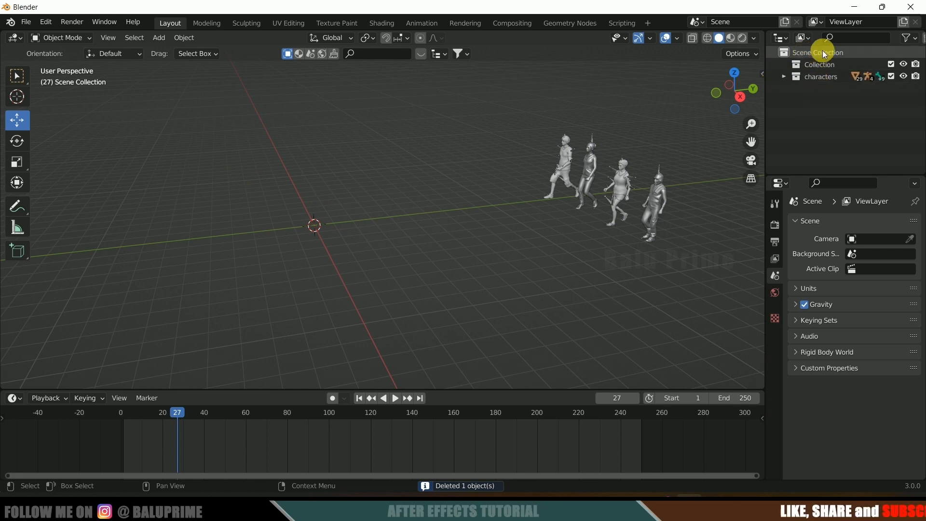
pyautogui.click(823, 52)
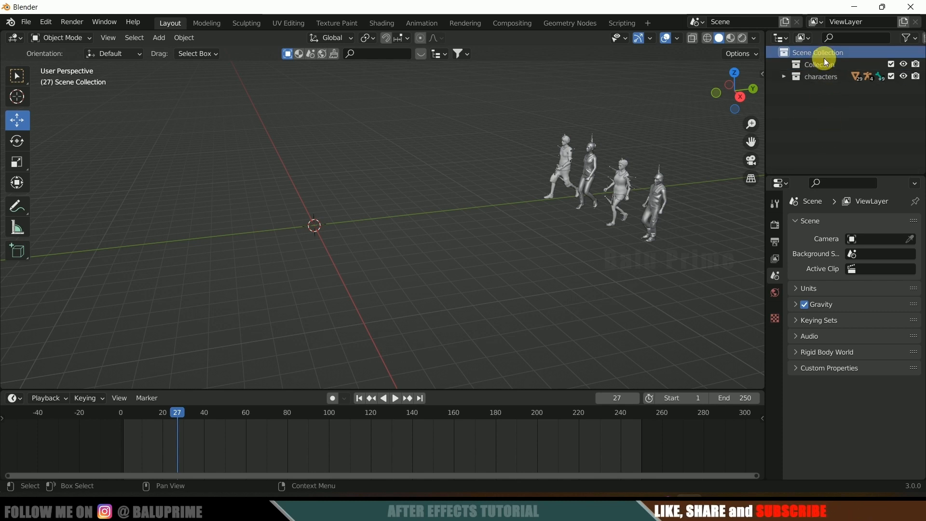
pyautogui.click(153, 42)
pyautogui.moveTo(163, 51)
pyautogui.click(289, 48)
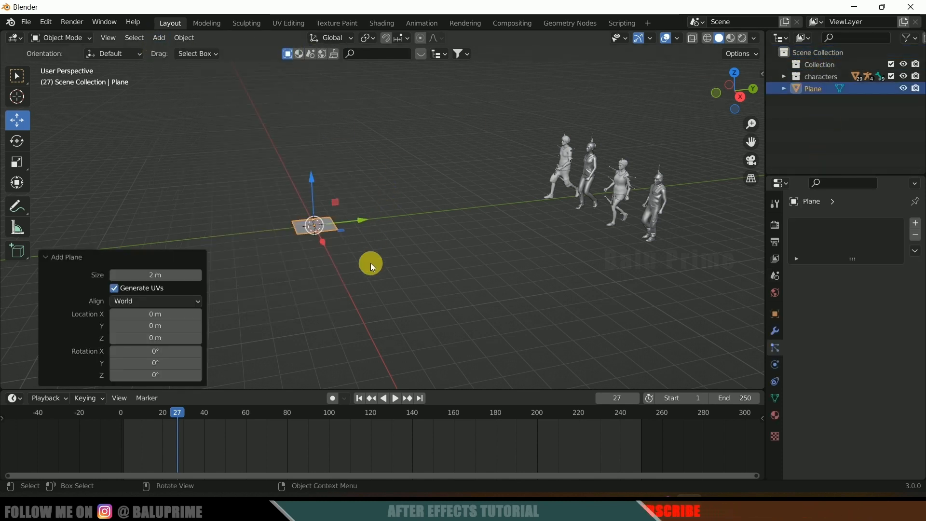
pyautogui.press('s')
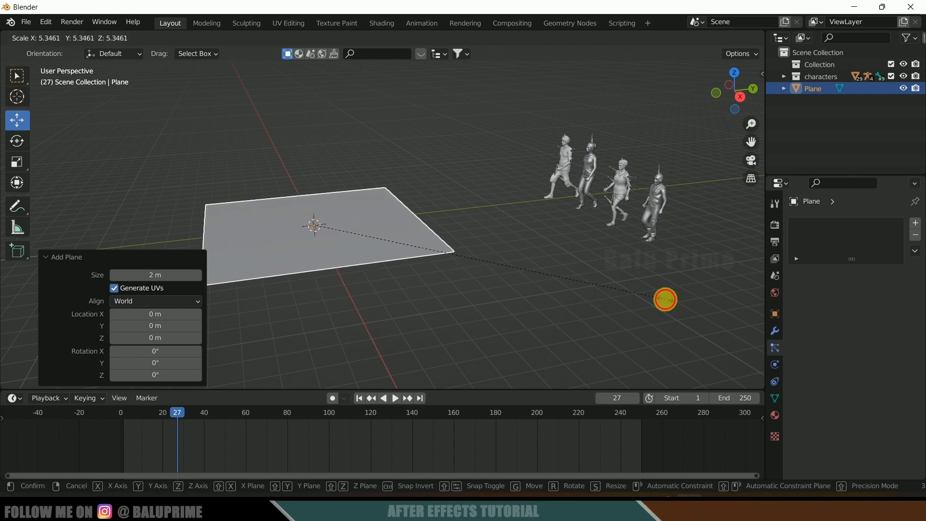
pyautogui.click(665, 299)
# - Subdivide the whole plane in Edit Mode with 10 cuts
pyautogui.moveTo(577, 288); pyautogui.dragTo(492, 224, button='middle')
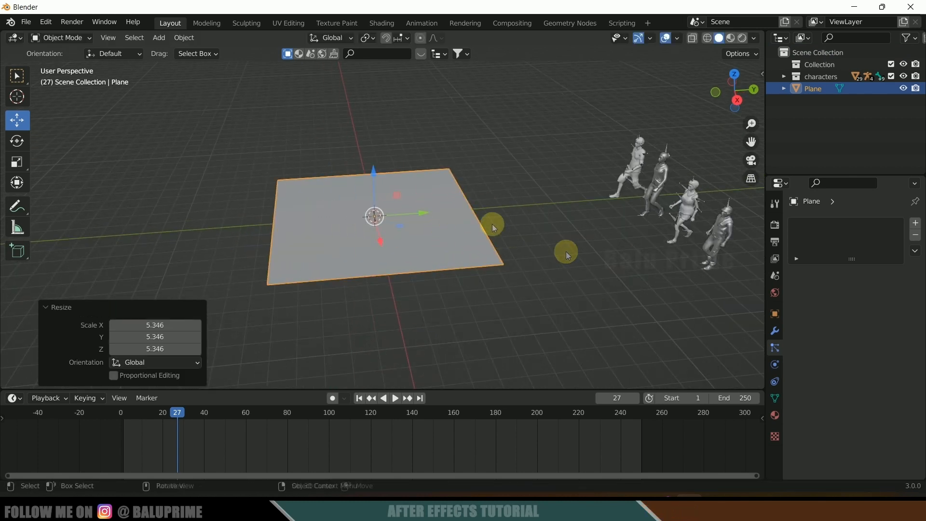
pyautogui.press('Tab')
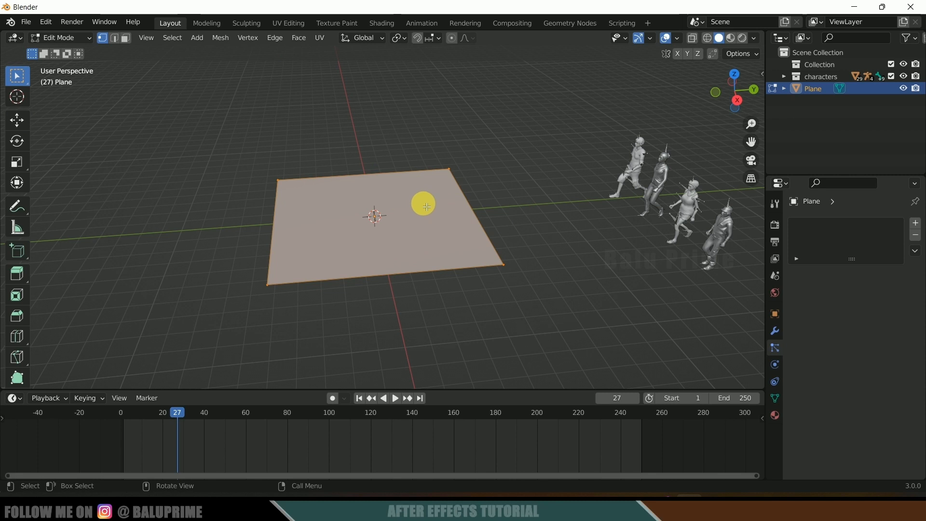
pyautogui.click(74, 38)
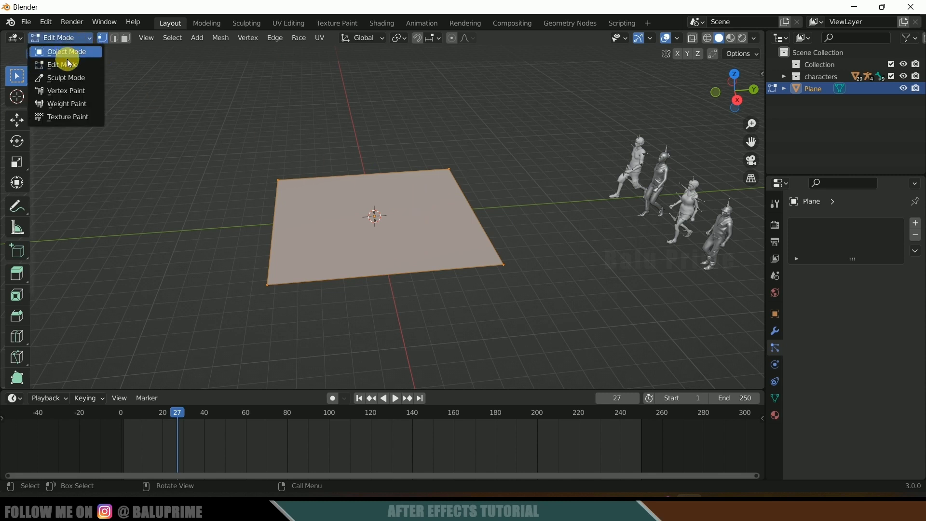
pyautogui.rightClick(422, 189)
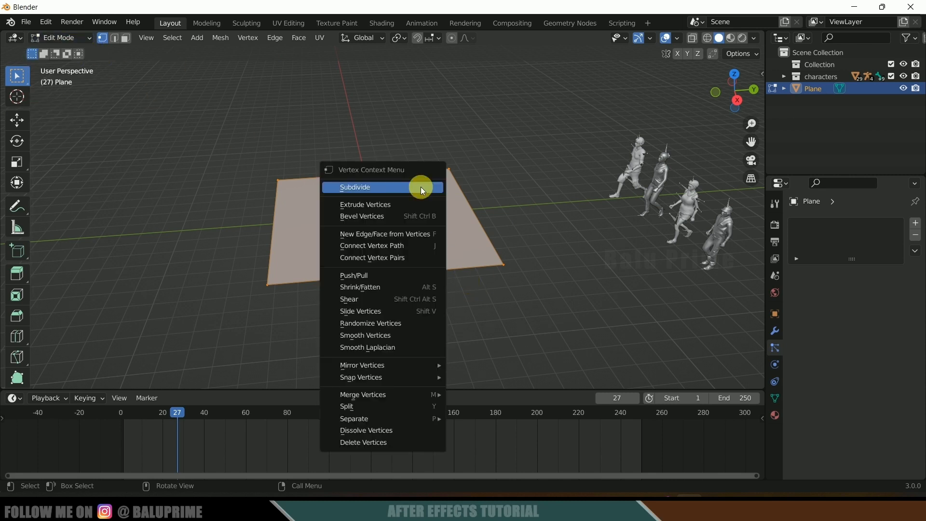
pyautogui.click(421, 187)
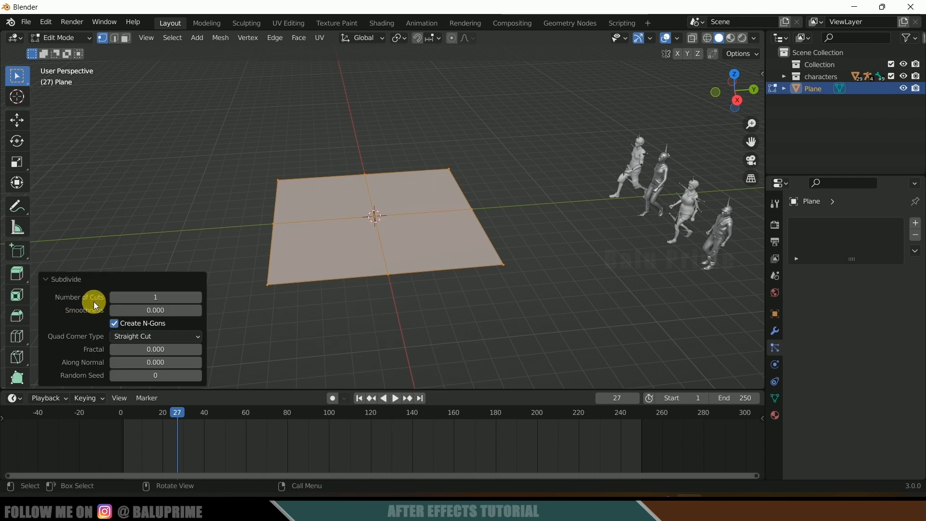
pyautogui.write('0')
pyautogui.press('Return')
# - Subdivide the plane's mesh two more times with one cut each and return to Object Mode
pyautogui.rightClick(415, 192)
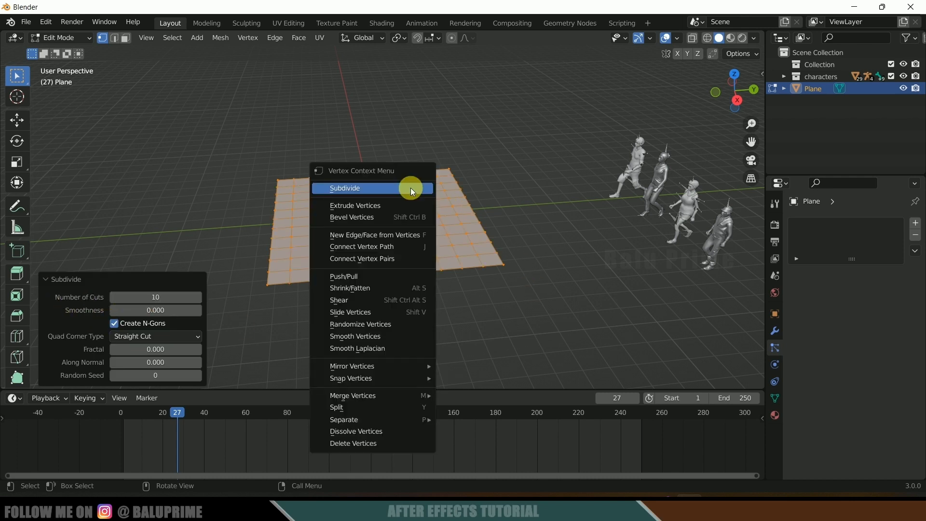
pyautogui.click(412, 188)
pyautogui.rightClick(413, 191)
pyautogui.click(411, 186)
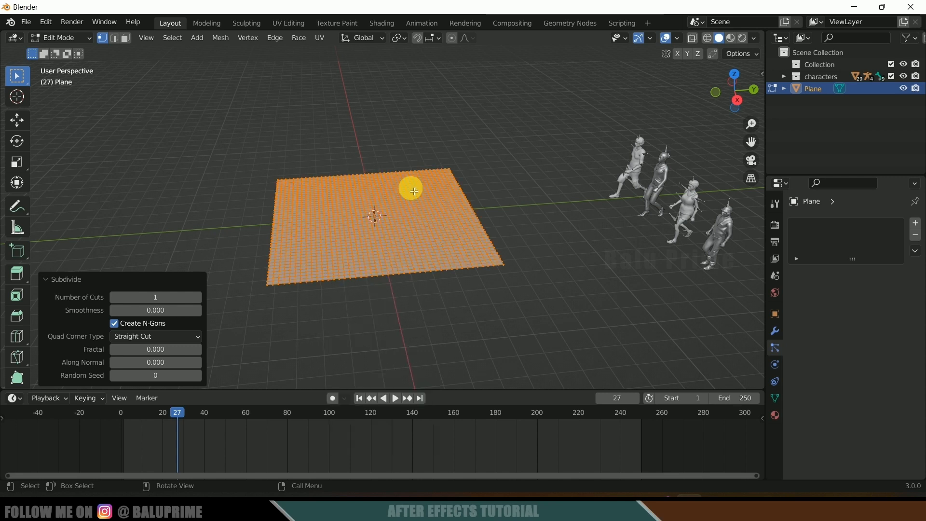
pyautogui.press('Tab')
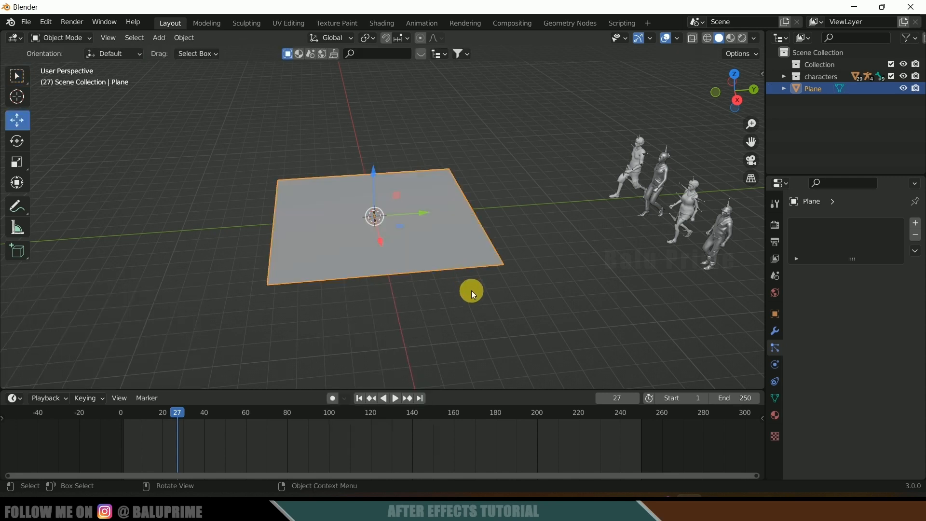
# - Scale the subdivided plane up by a further factor of about 1.515
pyautogui.press('s')
pyautogui.click(531, 305)
pyautogui.moveTo(521, 265)
pyautogui.mouseDown(button='middle')
pyautogui.moveTo(507, 264)
pyautogui.moveTo(516, 267)
pyautogui.mouseUp(button='middle')
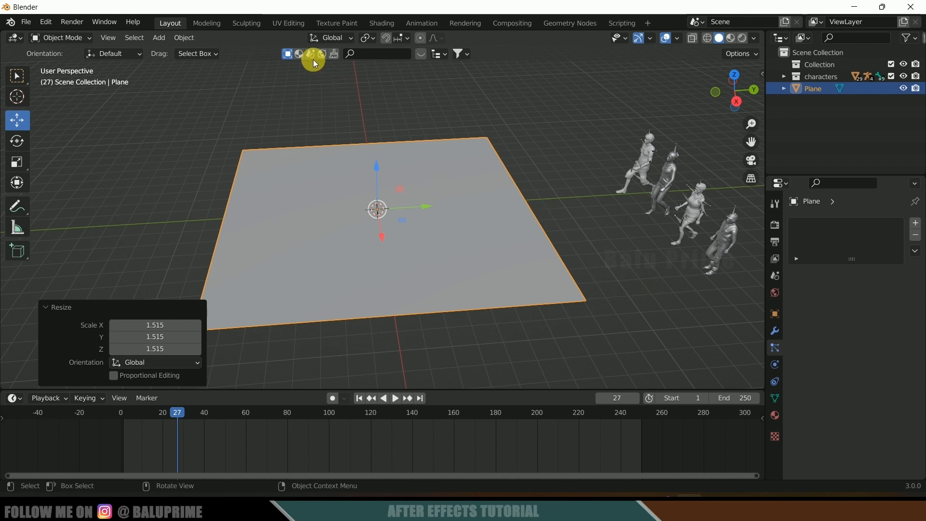
# - Try sculpting raised bumps on the plane with the Draw brush, undo them and return to the Layout workspace
pyautogui.click(250, 24)
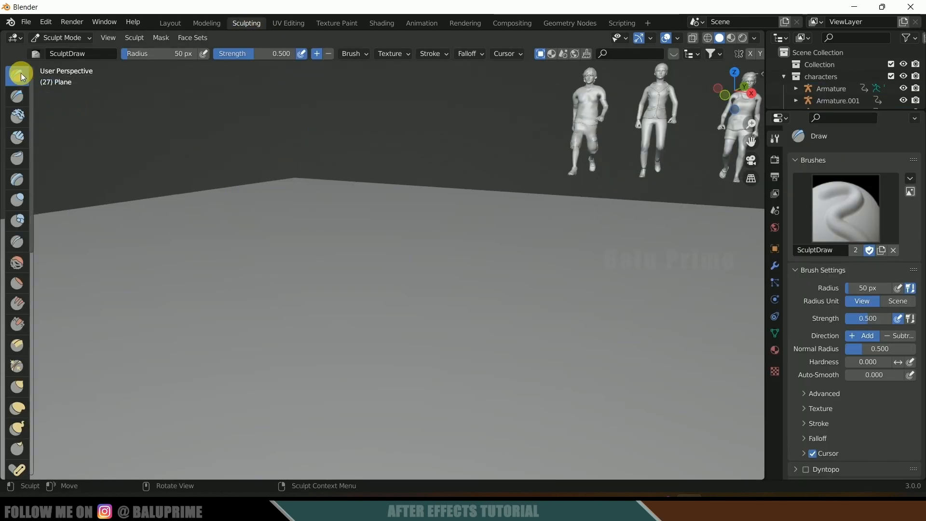
pyautogui.scroll(-3, 289, 236)
pyautogui.moveTo(343, 281)
pyautogui.mouseDown()
pyautogui.moveTo(383, 273)
pyautogui.moveTo(461, 281)
pyautogui.moveTo(252, 293)
pyautogui.mouseUp()
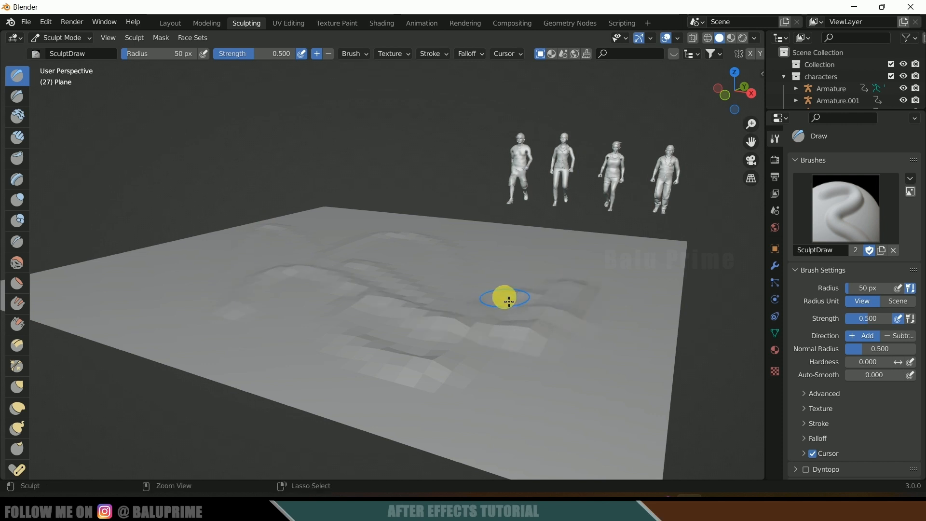
pyautogui.hotkey('ctrl', 'z')
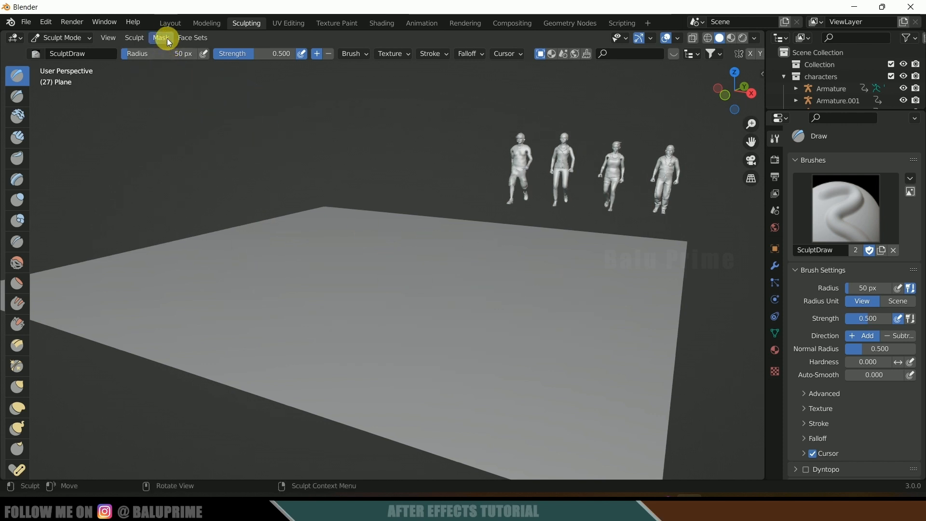
pyautogui.click(169, 24)
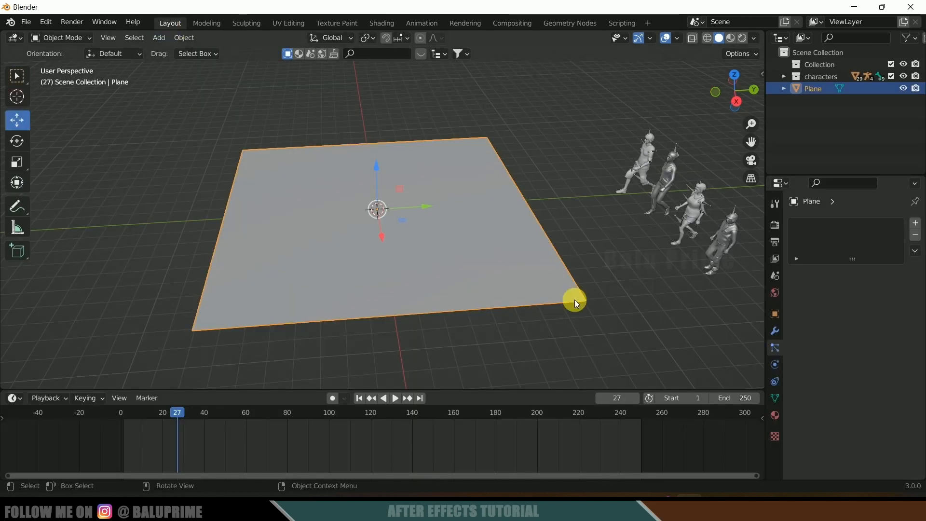
# - Add a Displace modifier to the ground plane and give it a new texture of type Clouds
pyautogui.click(771, 334)
pyautogui.click(815, 223)
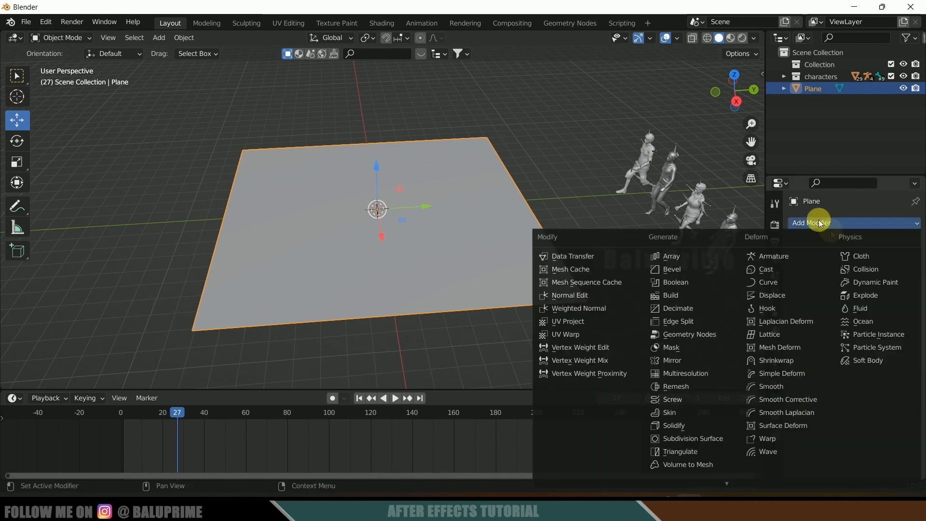
pyautogui.click(791, 294)
pyautogui.click(780, 436)
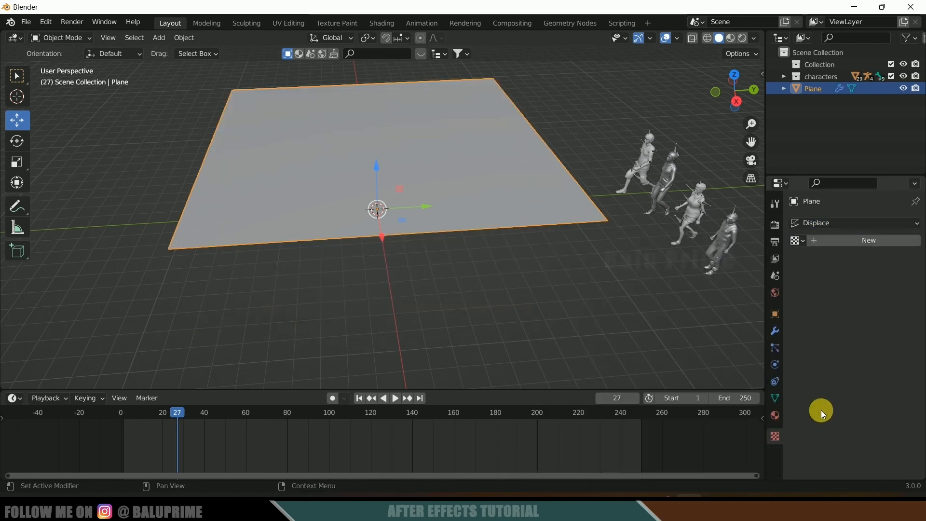
pyautogui.click(853, 241)
pyautogui.click(852, 259)
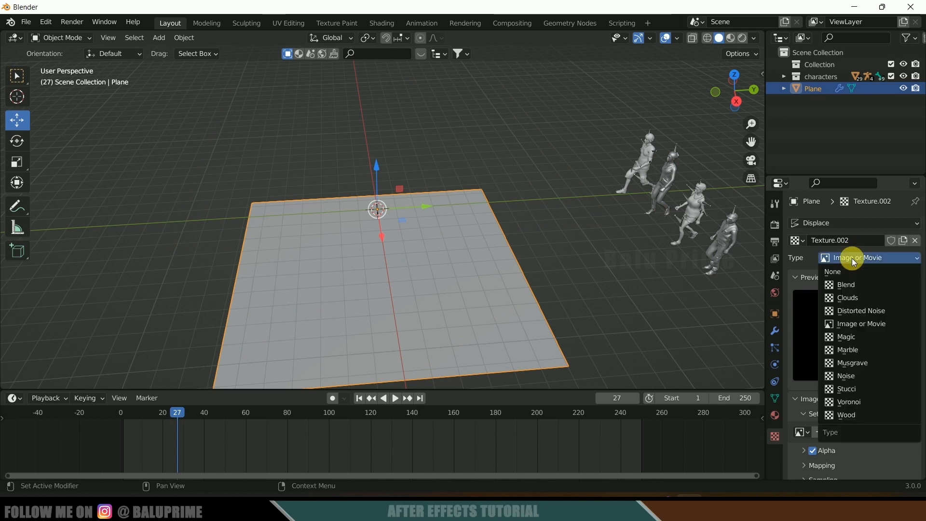
pyautogui.click(857, 300)
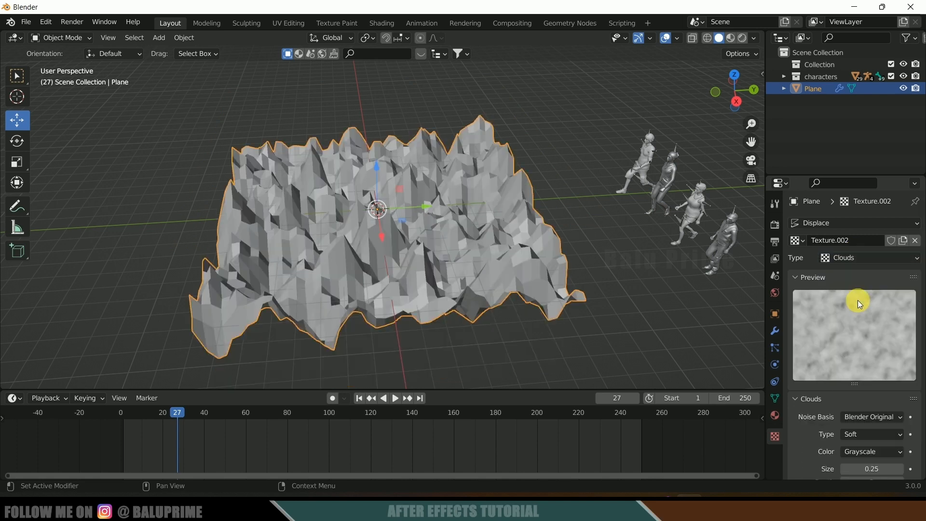
# - Set the Displace modifier's strength to 0.05 and shade the ground plane smooth
pyautogui.click(775, 332)
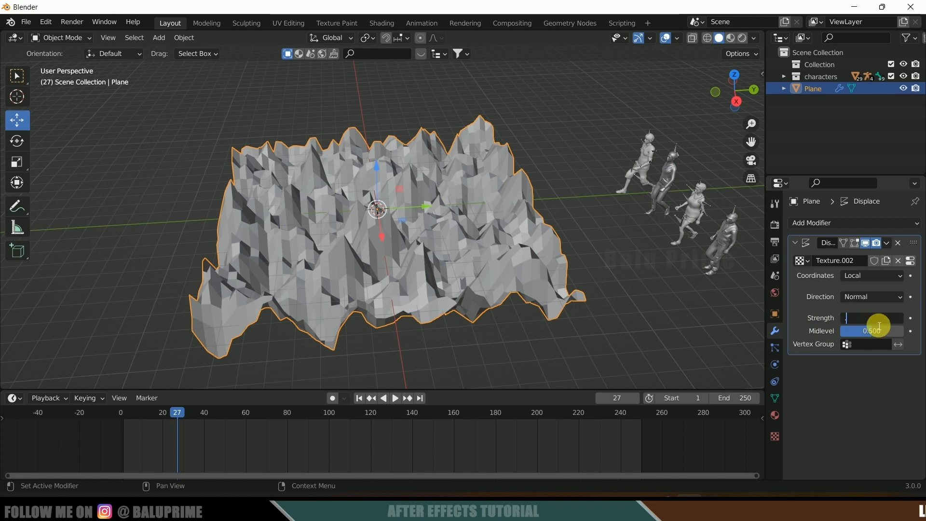
pyautogui.press('Return')
pyautogui.scroll(1, 384, 250)
pyautogui.moveTo(395, 285); pyautogui.dragTo(401, 248, button='middle')
pyautogui.rightClick(501, 257)
pyautogui.click(503, 257)
pyautogui.moveTo(511, 268); pyautogui.dragTo(483, 277, button='middle')
pyautogui.scroll(-3, 477, 277)
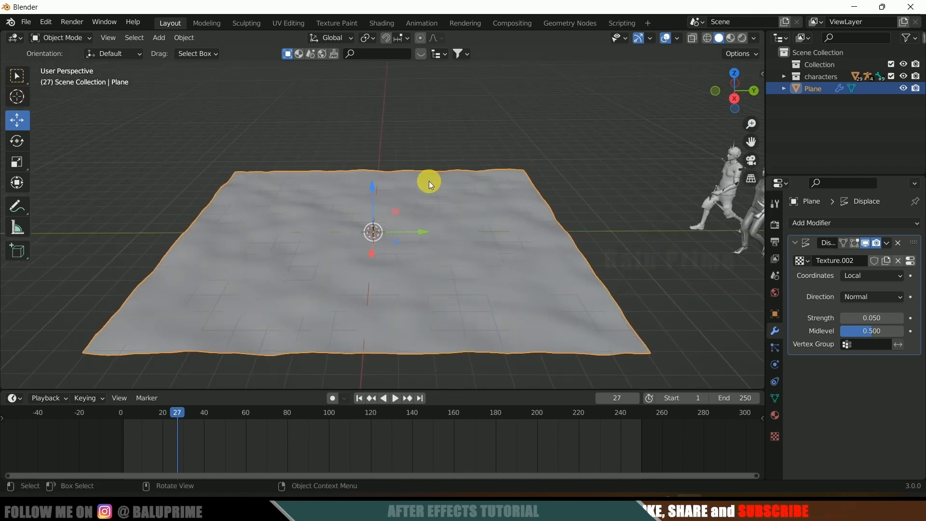
# - Add a second plane, raise it about 0.65 m above the ground and scale it up by about 2
pyautogui.click(163, 42)
pyautogui.moveTo(170, 51)
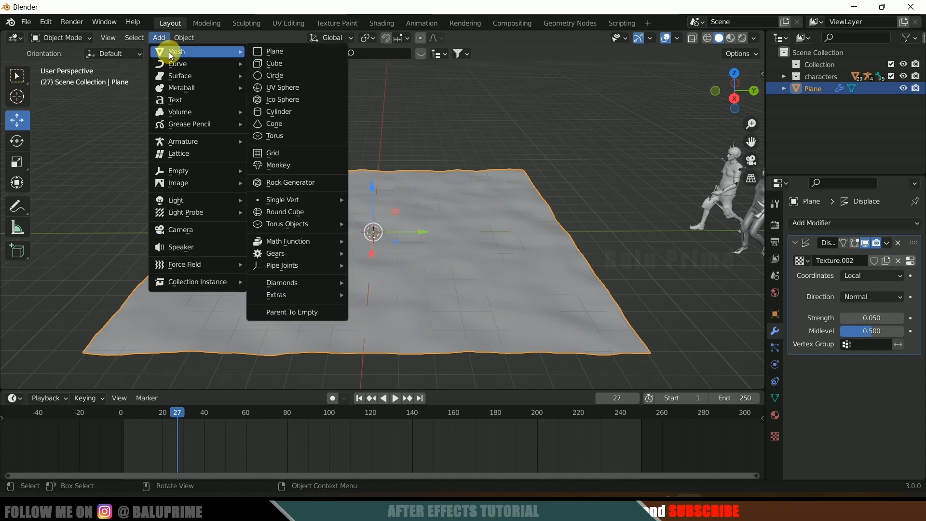
pyautogui.click(292, 53)
pyautogui.moveTo(374, 191); pyautogui.dragTo(374, 178)
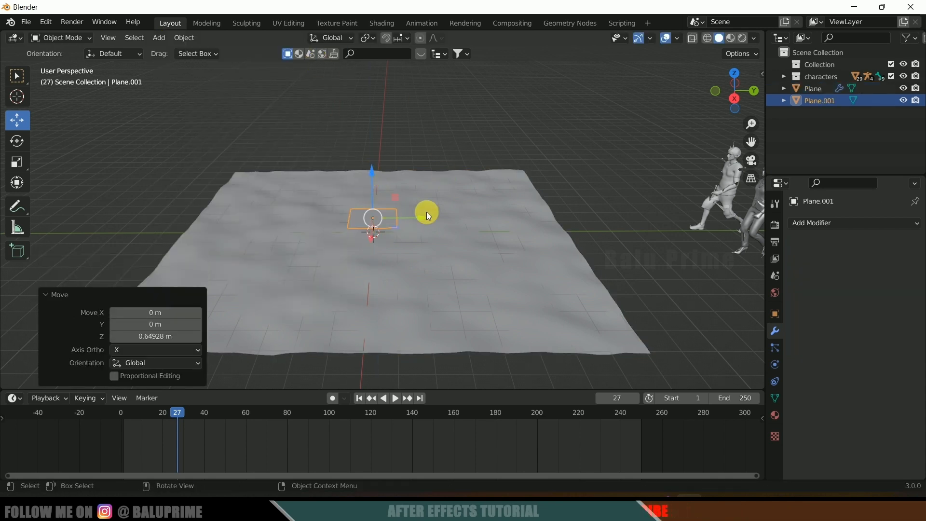
pyautogui.press('s')
pyautogui.click(491, 230)
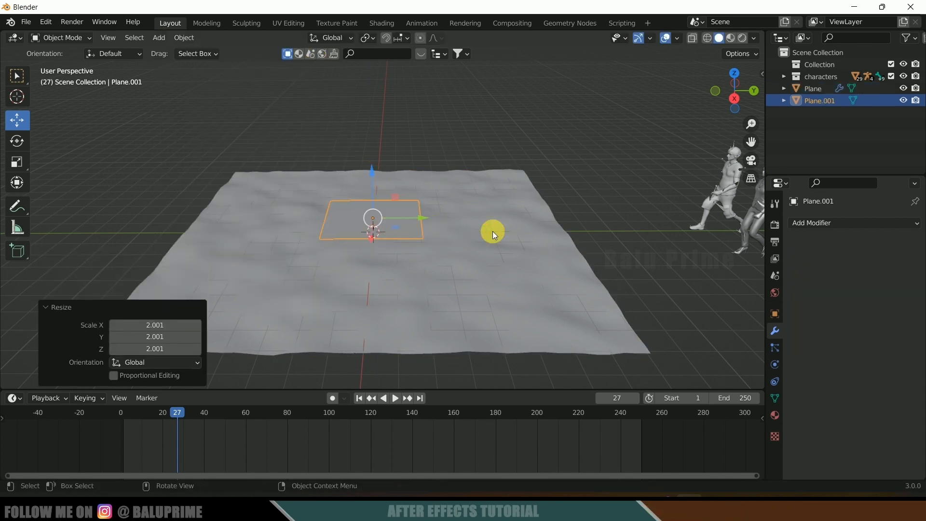
# - Subdivide the new small plane's mesh four times with one cut each and return to Object Mode
pyautogui.scroll(4, 456, 250)
pyautogui.moveTo(343, 210); pyautogui.dragTo(407, 244, button='middle')
pyautogui.press('Tab')
pyautogui.rightClick(384, 195)
pyautogui.click(386, 197)
pyautogui.rightClick(384, 194)
pyautogui.click(386, 196)
pyautogui.rightClick(384, 195)
pyautogui.click(386, 196)
pyautogui.rightClick(384, 195)
pyautogui.click(385, 196)
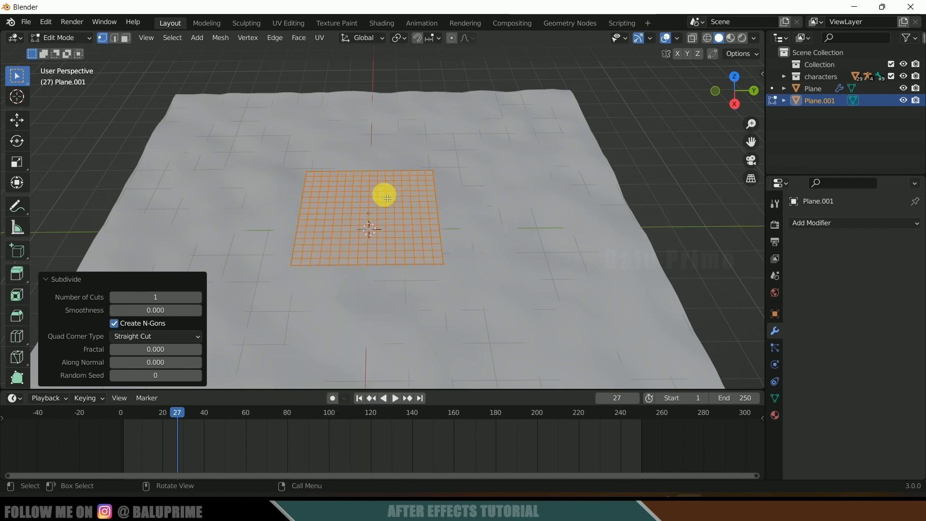
pyautogui.press('Tab')
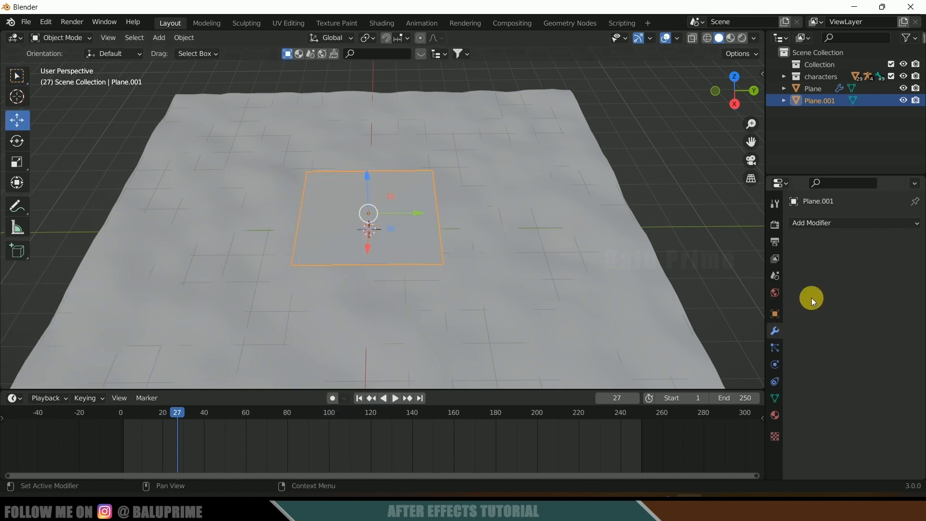
# - Add a Shrinkwrap modifier to the small plane with the large ground plane as its target
pyautogui.click(835, 225)
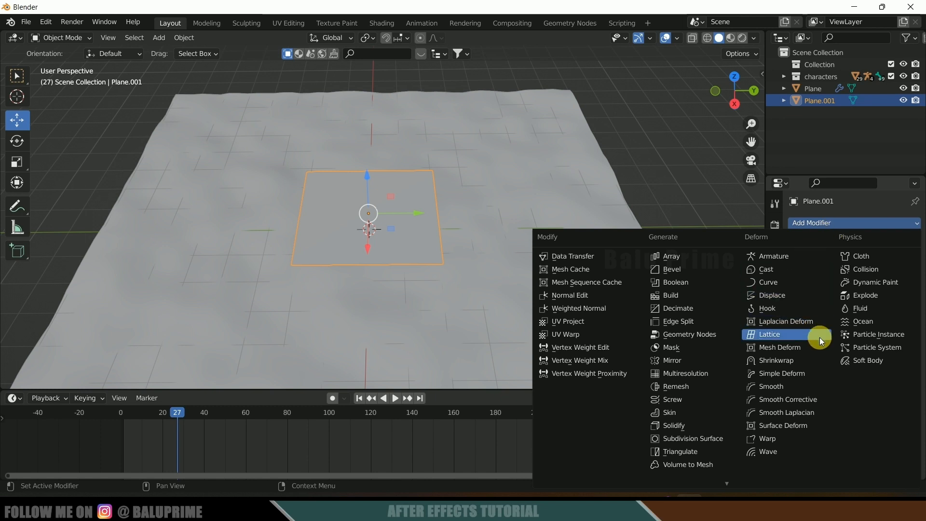
pyautogui.click(788, 368)
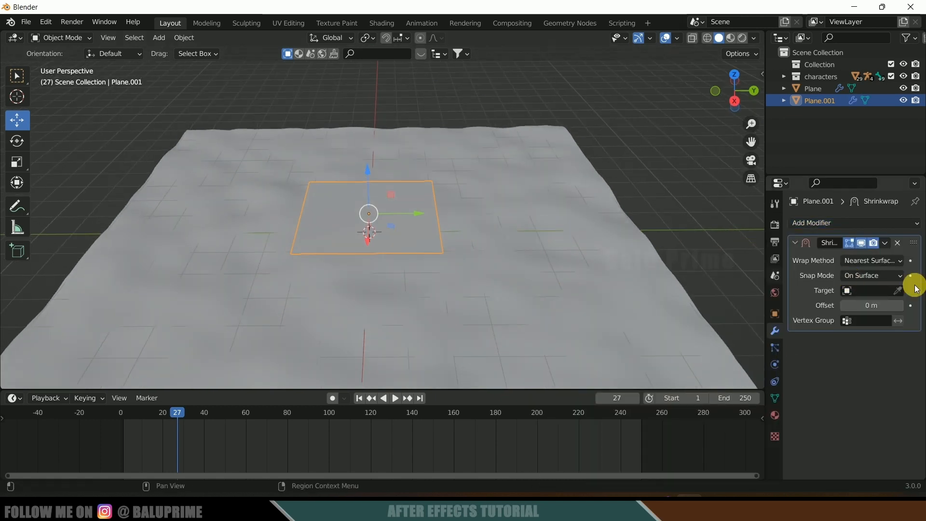
pyautogui.click(898, 290)
pyautogui.click(564, 312)
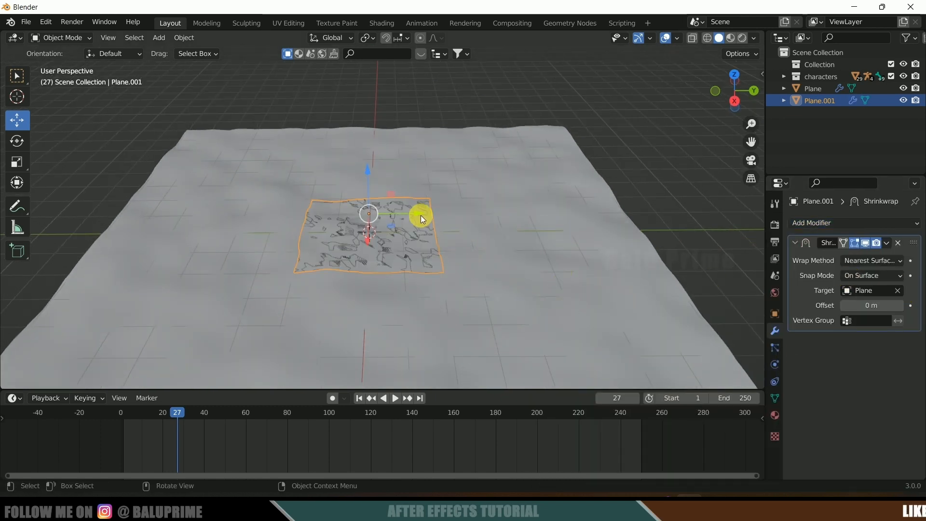
# - Move the small plane about 4.7 m along Y and set its Shrinkwrap wrap method to Target Normal Project
pyautogui.moveTo(413, 212); pyautogui.dragTo(575, 208)
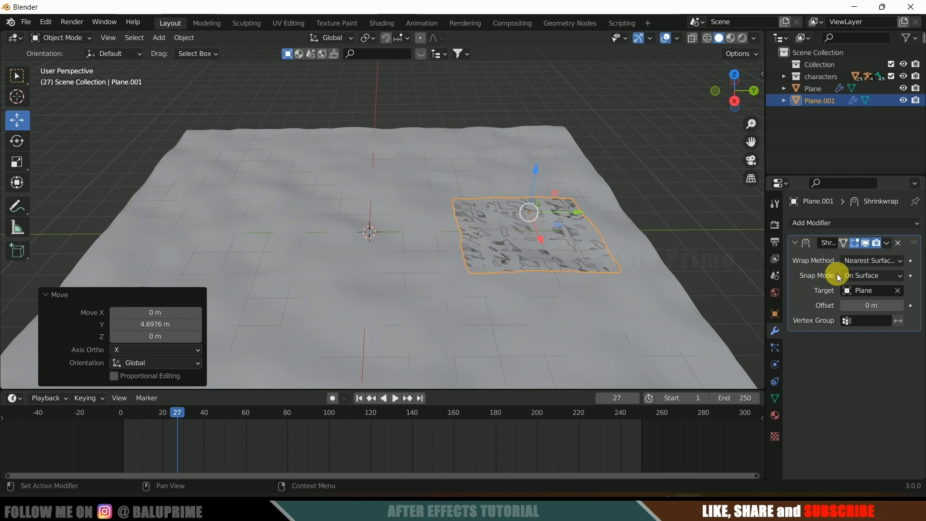
pyautogui.click(871, 261)
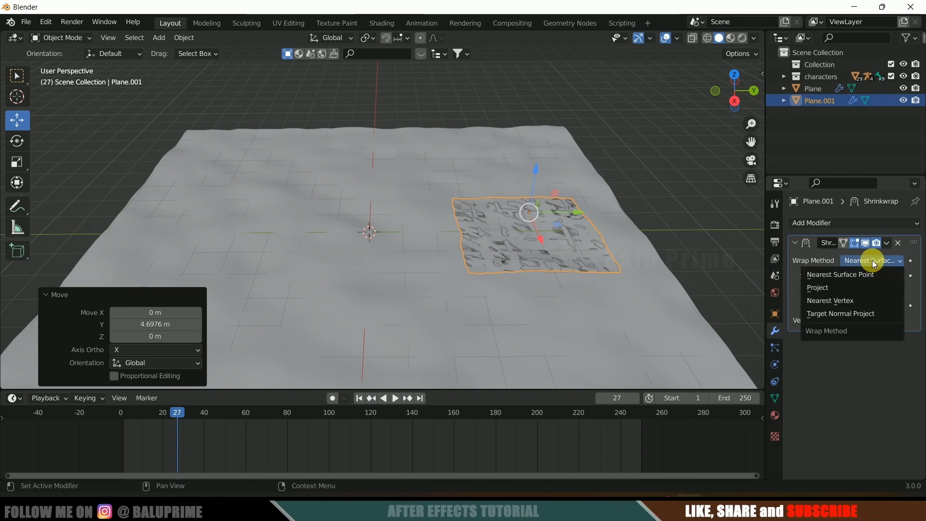
pyautogui.click(852, 314)
pyautogui.moveTo(607, 284); pyautogui.dragTo(597, 276, button='middle')
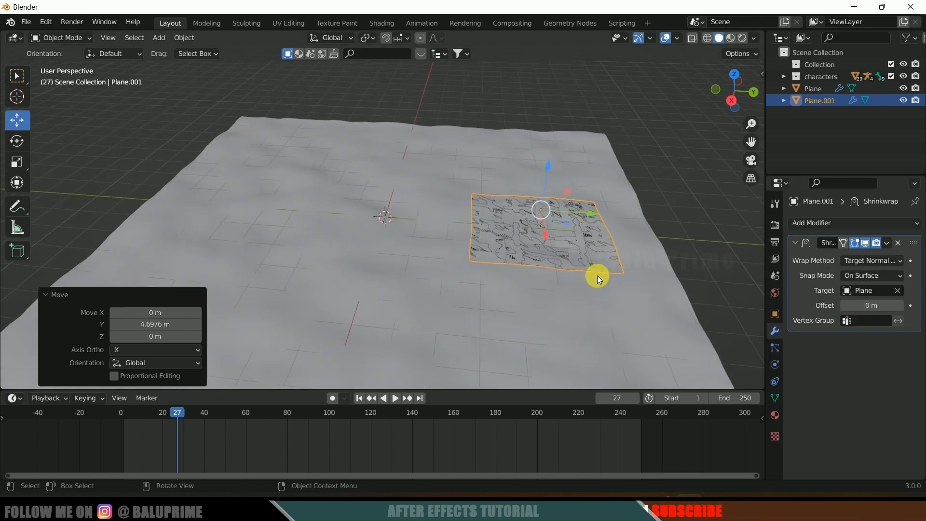
# - At frame 1, shift the small plane about 0.17 m along Y and insert a Location keyframe
pyautogui.click(361, 399)
pyautogui.moveTo(595, 215); pyautogui.dragTo(598, 204)
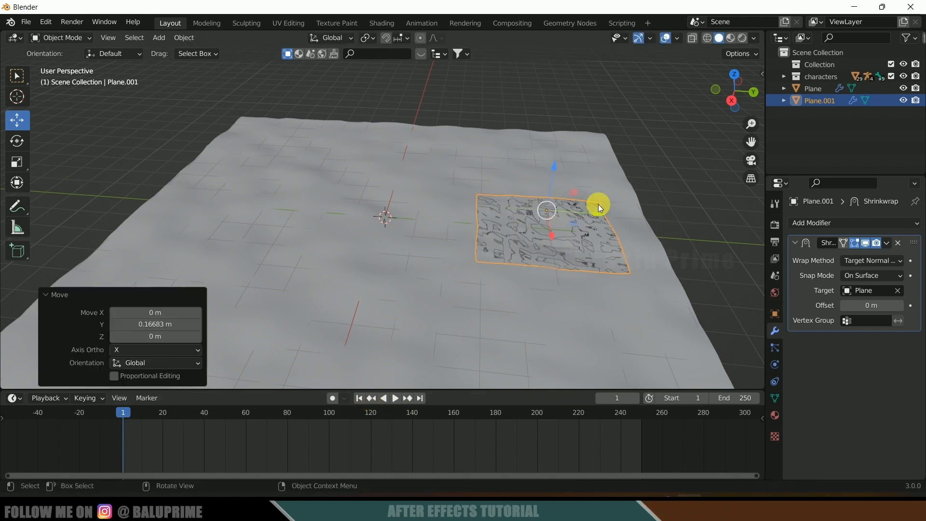
pyautogui.press('i')
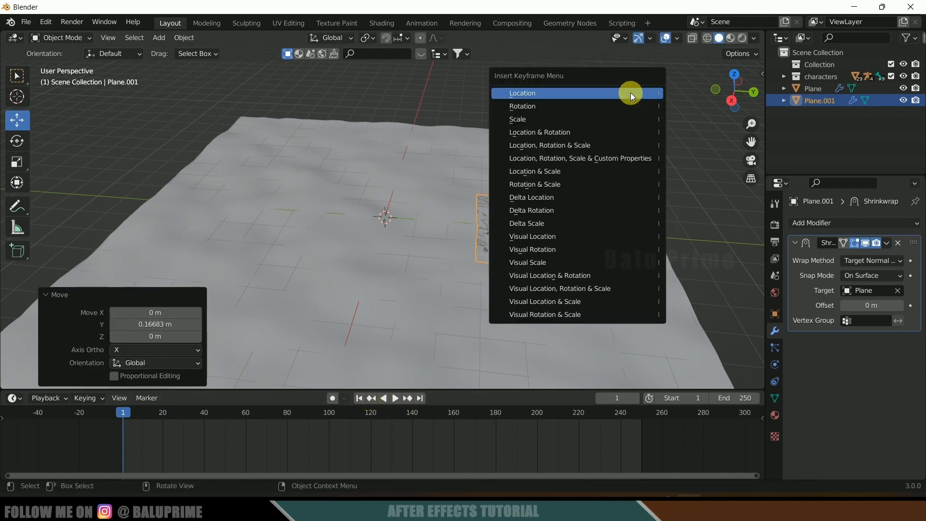
pyautogui.click(630, 92)
# - At frame 250, move the small plane about -2.85 m along Y and insert a Location keyframe
pyautogui.click(419, 397)
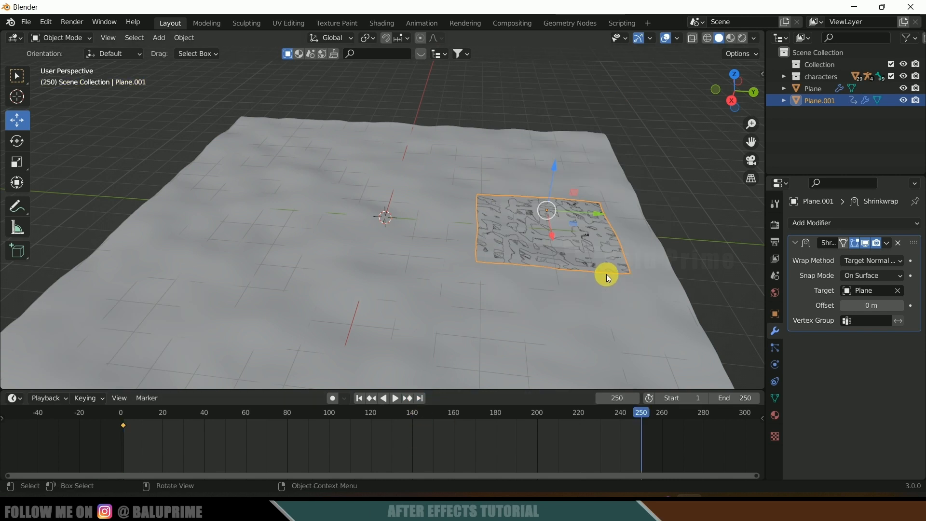
pyautogui.moveTo(601, 214); pyautogui.dragTo(504, 219)
pyautogui.press('i')
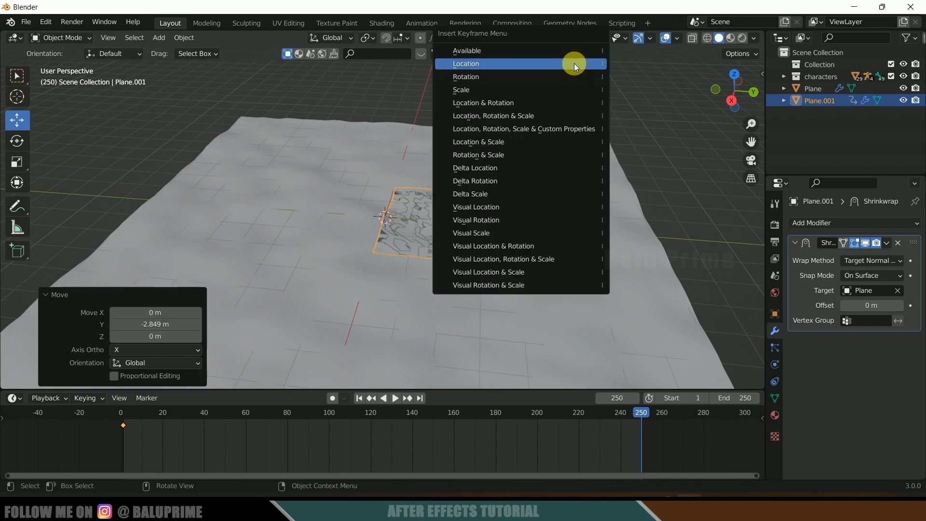
pyautogui.click(574, 63)
# - Change the interpolation mode of the small plane's two location keyframes
pyautogui.moveTo(694, 447); pyautogui.dragTo(111, 424)
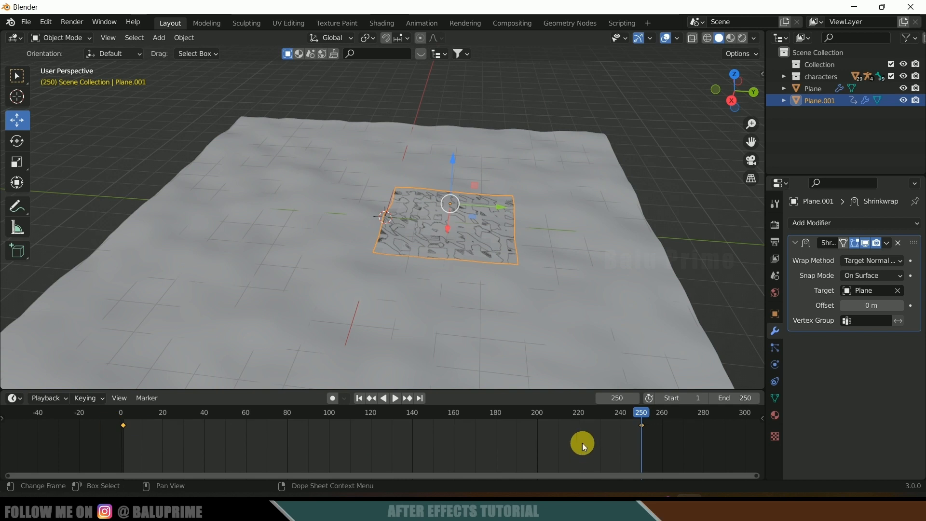
pyautogui.rightClick(641, 424)
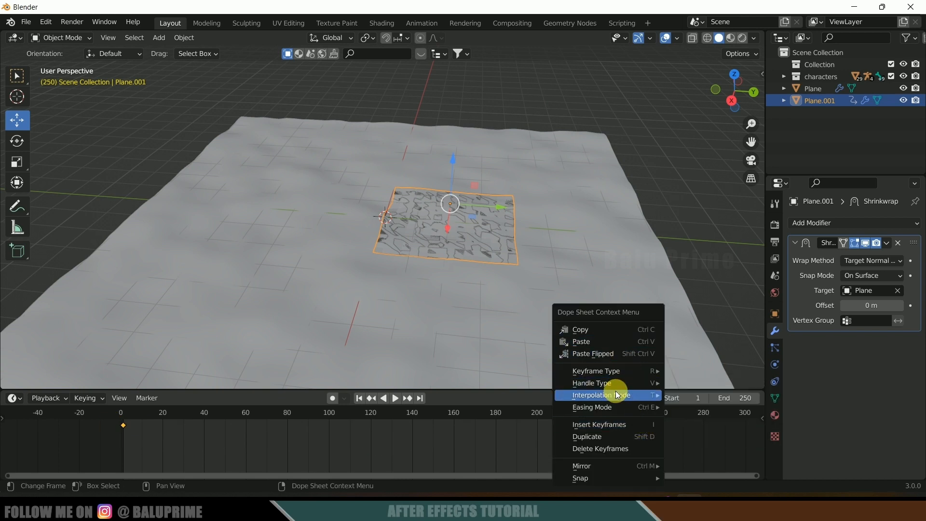
pyautogui.moveTo(616, 395)
pyautogui.click(332, 329)
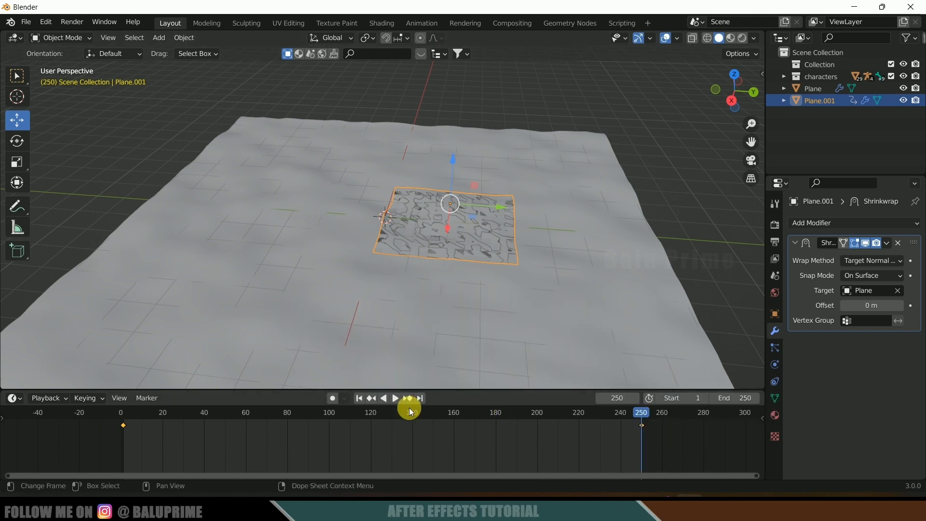
# - Play the animation from the first frame to check how the small plane slides over the terrain
pyautogui.click(359, 399)
pyautogui.press('space')
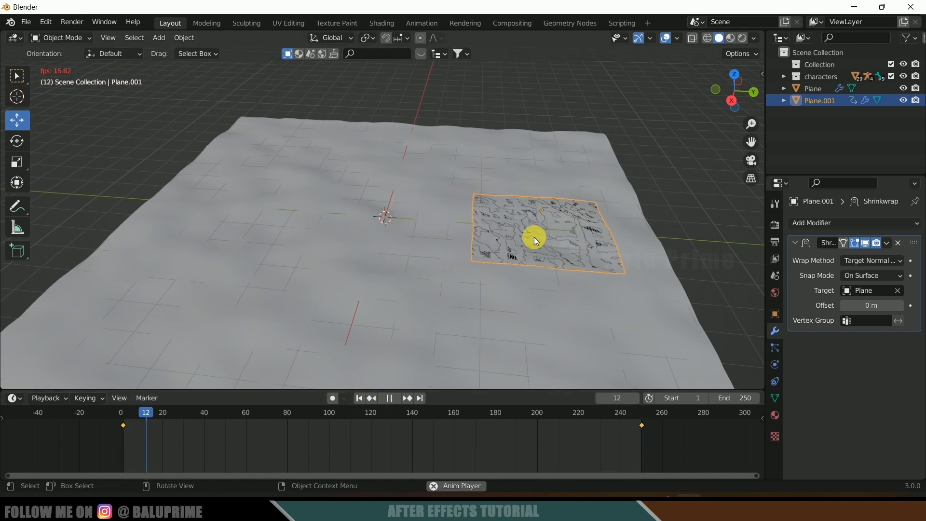
pyautogui.press('space')
pyautogui.moveTo(414, 253); pyautogui.dragTo(477, 263, button='middle')
# - Select the small plane and add a particle system of type Hair to it
pyautogui.click(499, 189)
pyautogui.click(475, 219)
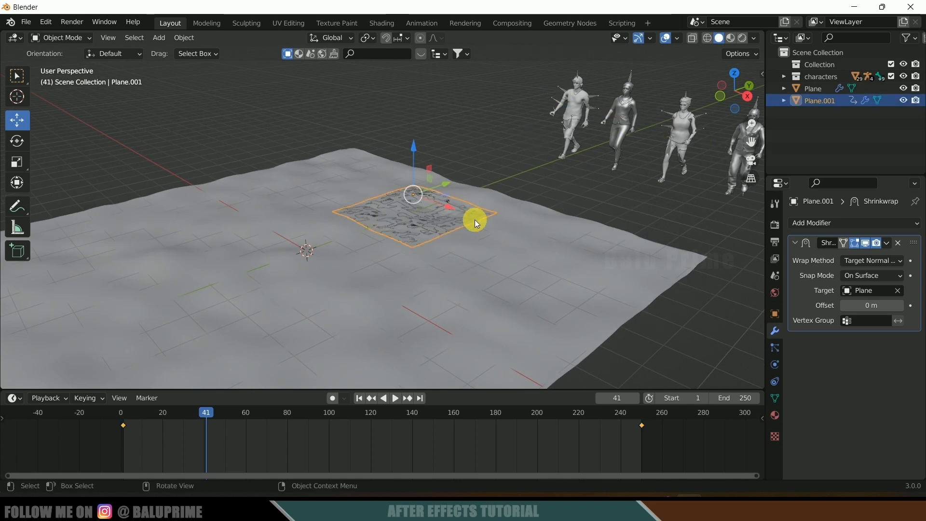
pyautogui.click(774, 348)
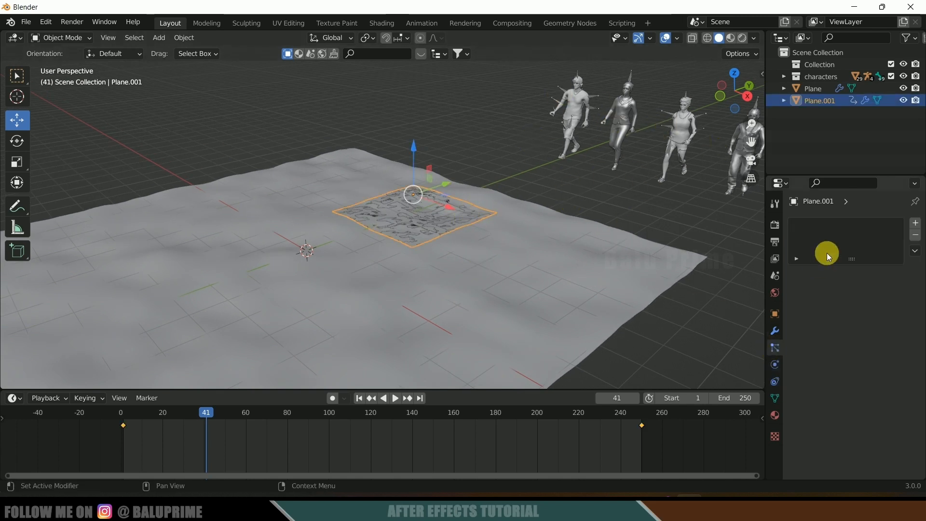
pyautogui.click(916, 223)
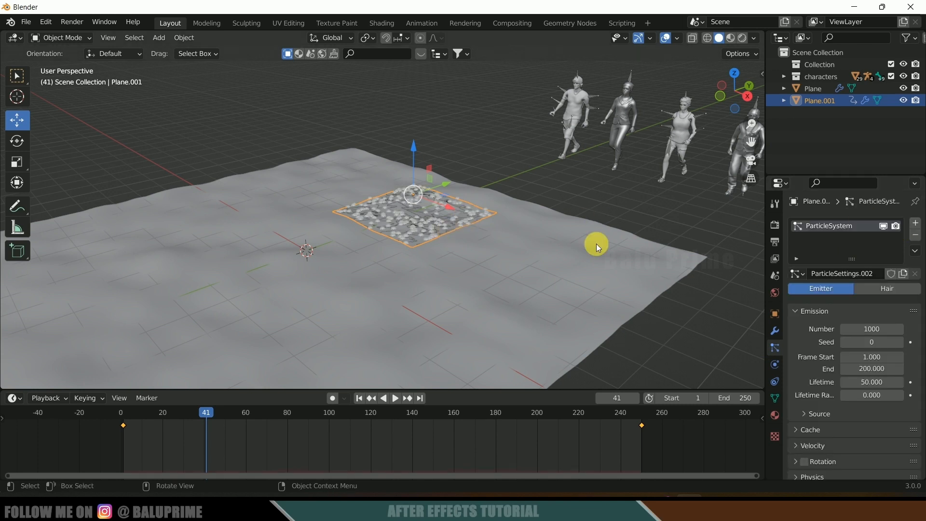
pyautogui.click(884, 289)
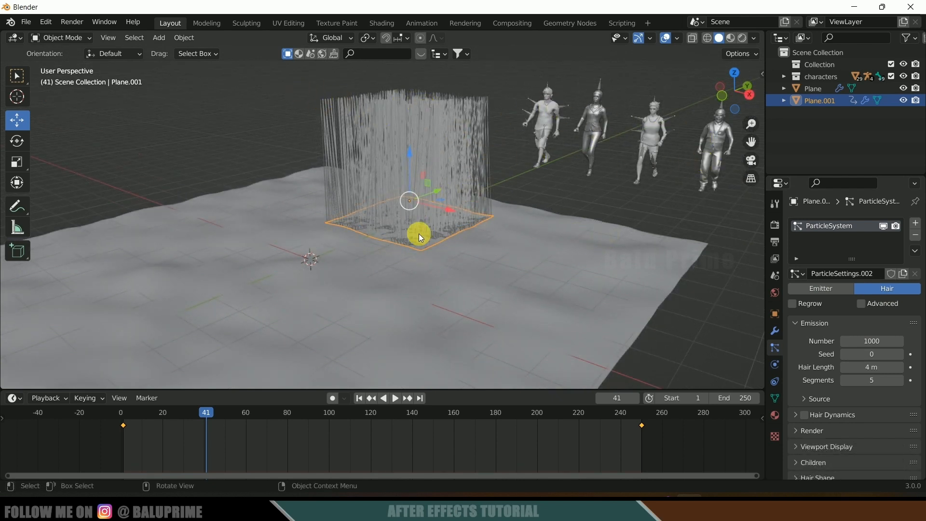
# - Render the small plane's hair particles as a collection, using characters as the instance collection
pyautogui.scroll(-4, 814, 346)
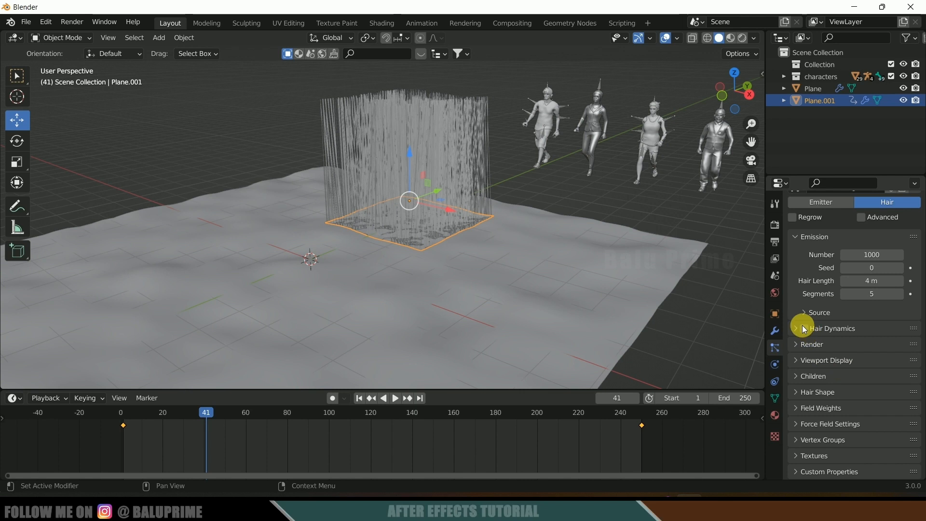
pyautogui.click(800, 344)
pyautogui.scroll(-4, 810, 289)
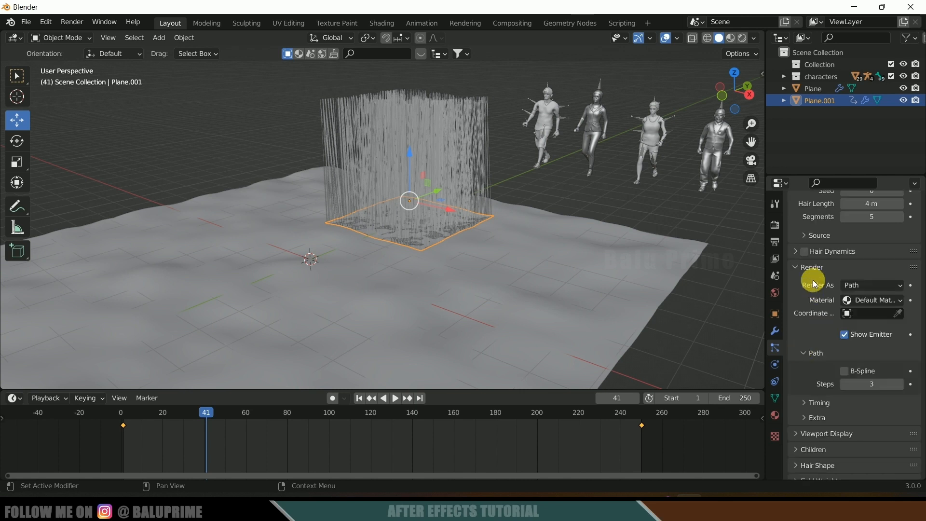
pyautogui.click(863, 285)
pyautogui.click(826, 337)
pyautogui.scroll(-4, 826, 337)
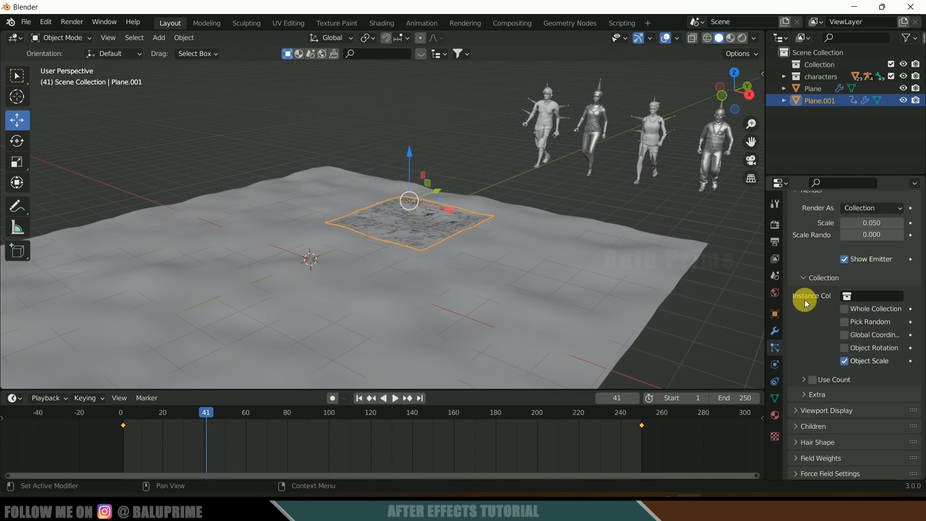
pyautogui.click(875, 296)
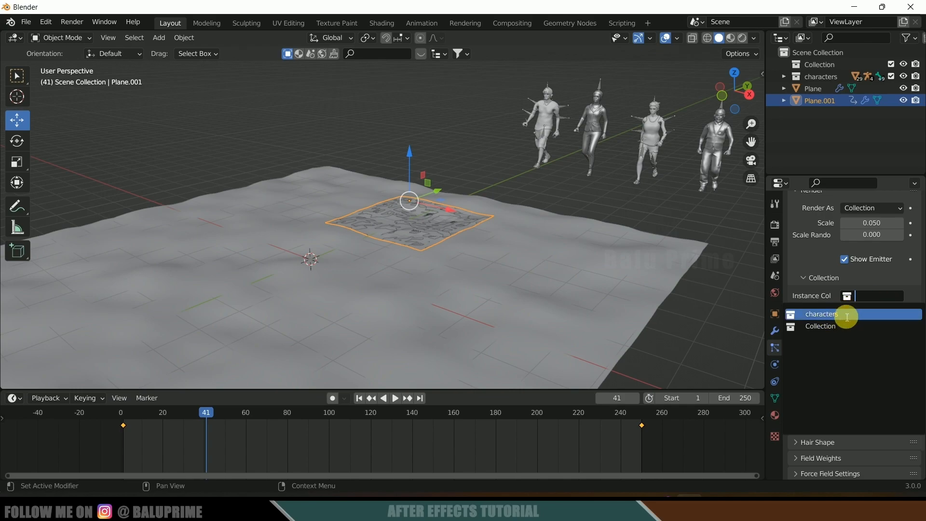
pyautogui.click(841, 317)
pyautogui.scroll(5, 520, 251)
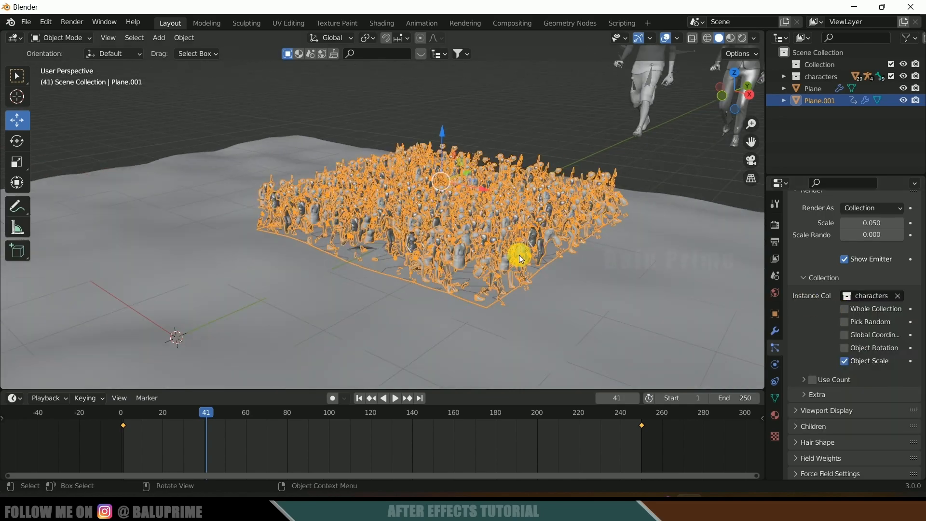
pyautogui.moveTo(485, 259); pyautogui.dragTo(496, 179, button='middle')
pyautogui.scroll(3, 475, 250)
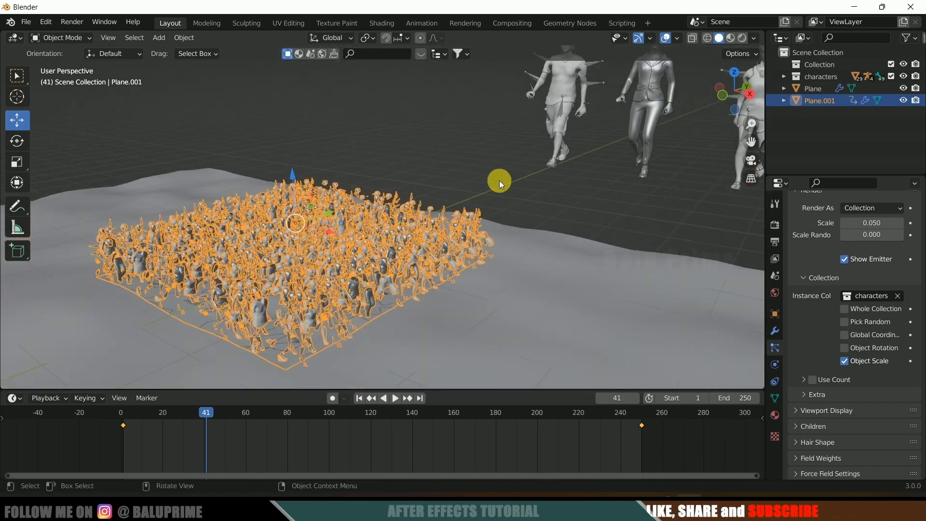
# - Examine the separate clothing and body meshes of the source characters and how their parts are scattered in the instanced crowd
pyautogui.click(640, 121)
pyautogui.keyDown('shift'); pyautogui.moveTo(609, 124); pyautogui.dragTo(460, 202, button='middle'); pyautogui.keyUp('shift')
pyautogui.click(560, 123)
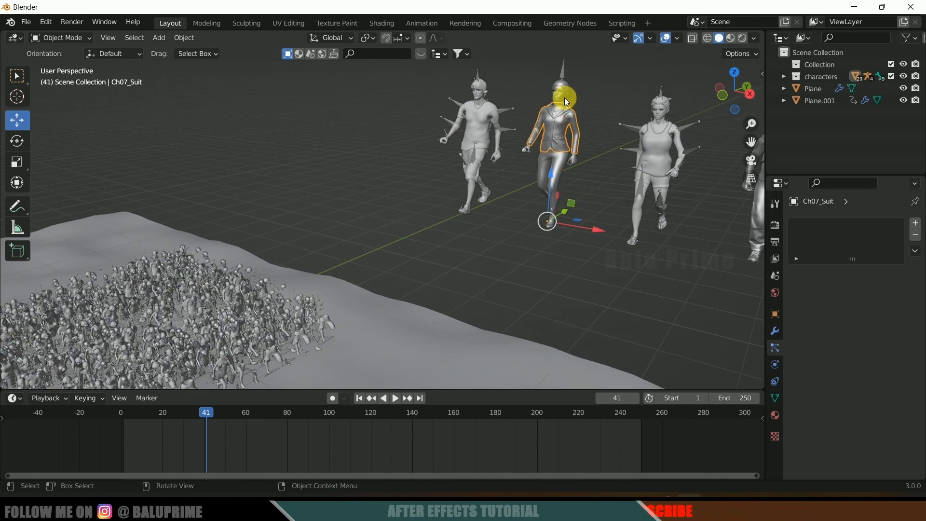
pyautogui.click(563, 91)
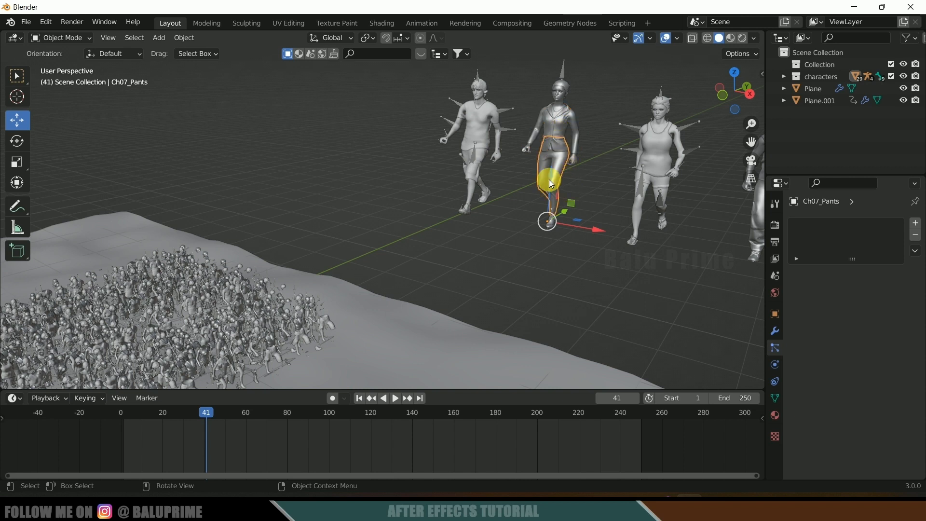
pyautogui.moveTo(563, 201); pyautogui.dragTo(573, 202, button='middle')
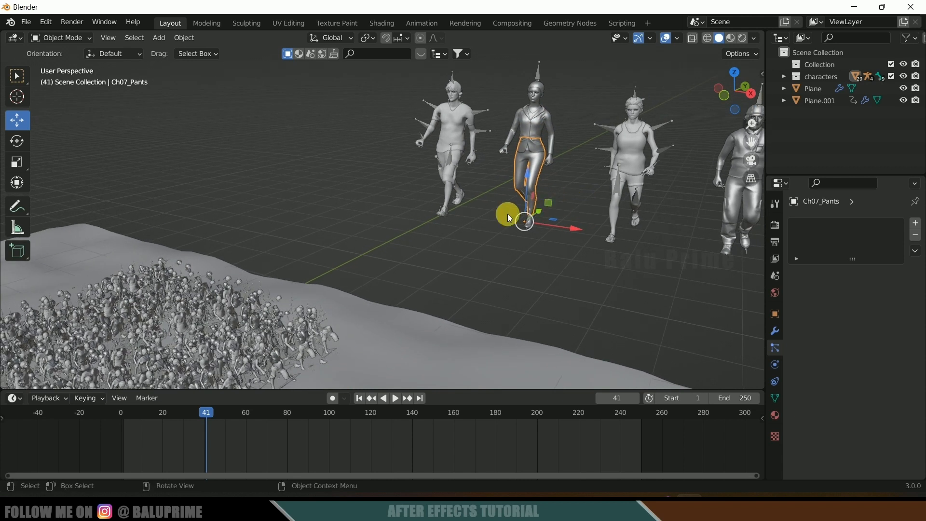
pyautogui.keyDown('shift'); pyautogui.moveTo(294, 294); pyautogui.dragTo(354, 113, button='middle'); pyautogui.keyUp('shift')
pyautogui.scroll(4, 191, 213)
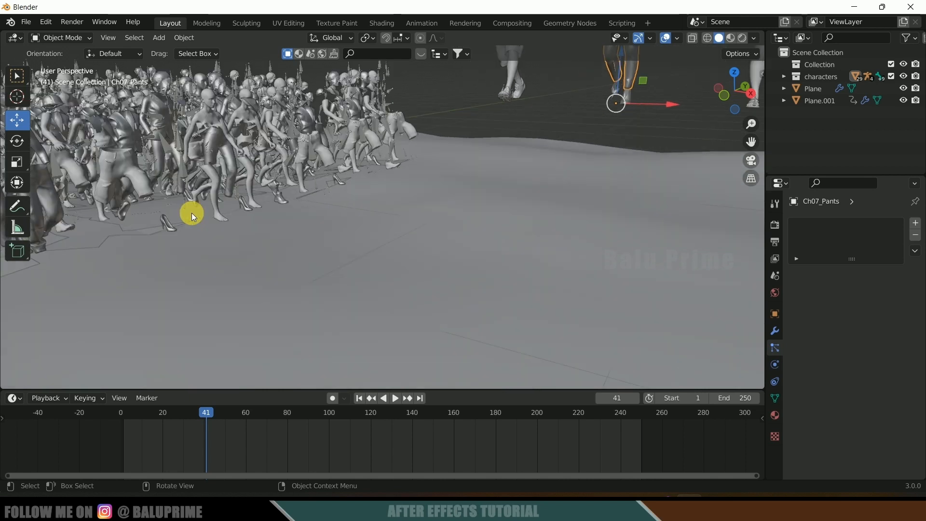
pyautogui.scroll(-4, 418, 158)
pyautogui.keyDown('shift'); pyautogui.moveTo(525, 159); pyautogui.dragTo(457, 302, button='middle'); pyautogui.keyUp('shift')
pyautogui.keyDown('shift'); pyautogui.moveTo(441, 261); pyautogui.dragTo(472, 295, button='middle'); pyautogui.keyUp('shift')
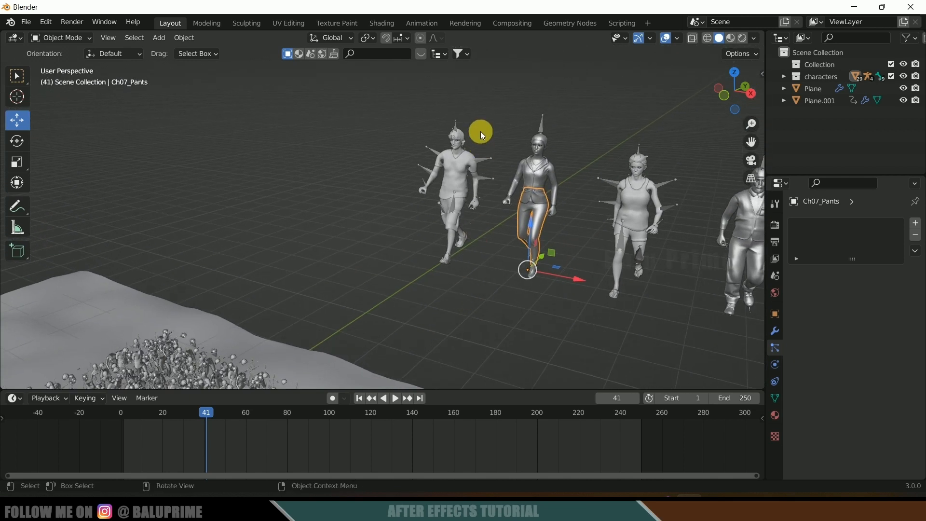
# - Hide the four armatures in the characters collection and the terrain plane from the viewport
pyautogui.click(455, 125)
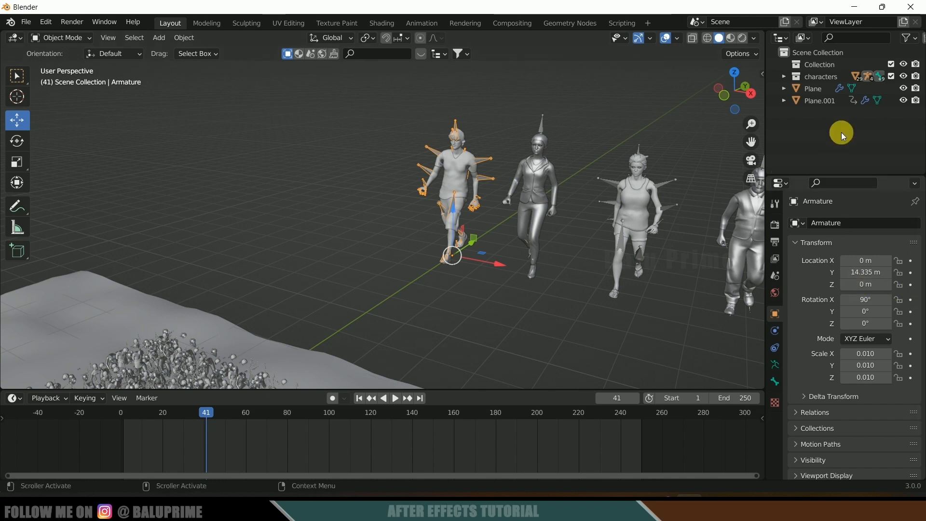
pyautogui.click(785, 78)
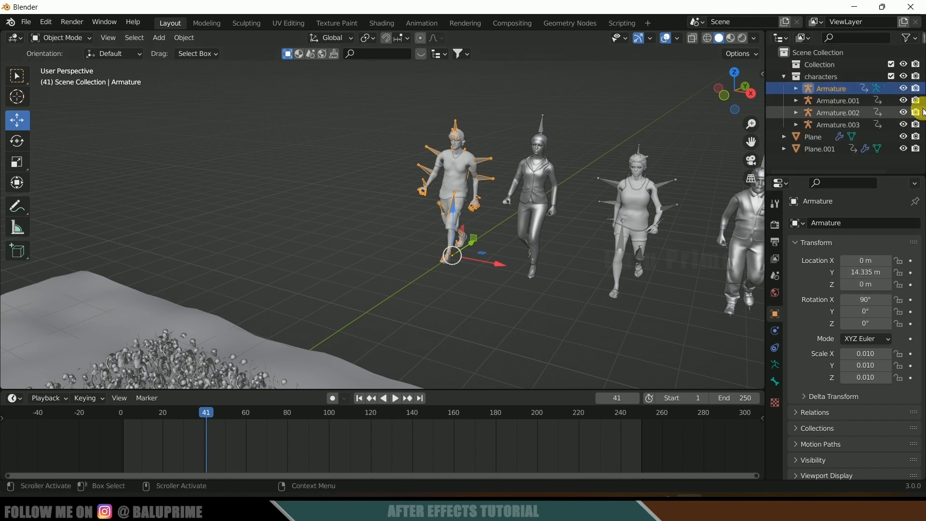
pyautogui.click(903, 89)
pyautogui.click(903, 100)
pyautogui.moveTo(903, 113); pyautogui.dragTo(903, 136)
# - Join all the meshes of the first character into one object, with the Tops mesh as the active object
pyautogui.moveTo(349, 207); pyautogui.dragTo(376, 210, button='middle')
pyautogui.press('b')
pyautogui.moveTo(350, 90); pyautogui.dragTo(449, 329)
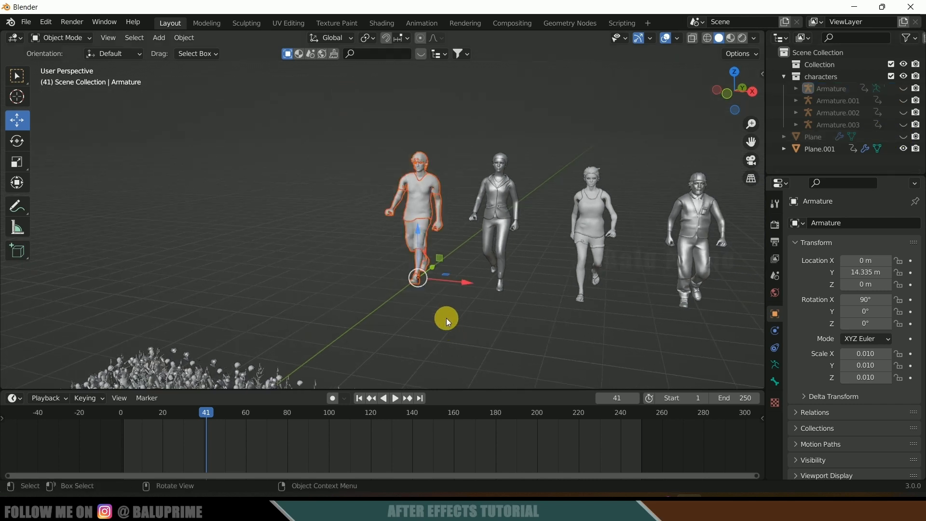
pyautogui.click(416, 204)
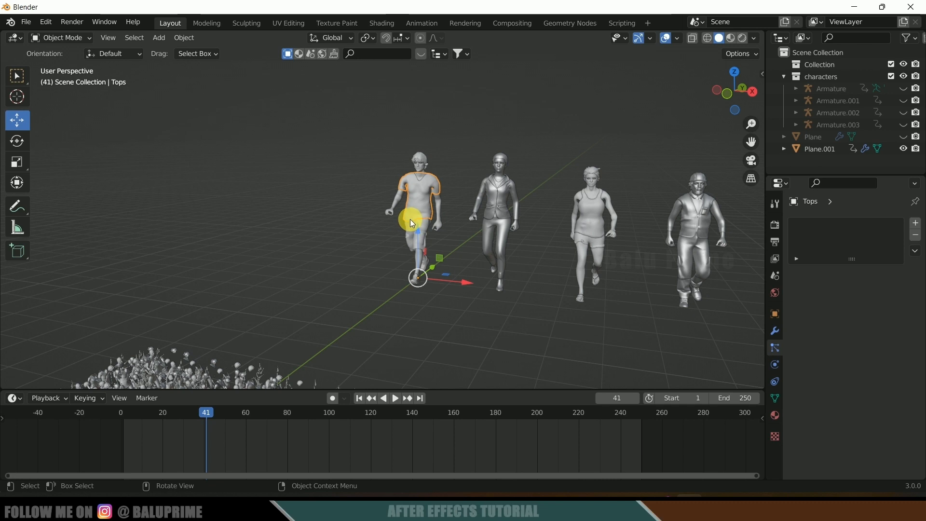
pyautogui.moveTo(355, 123); pyautogui.dragTo(452, 327)
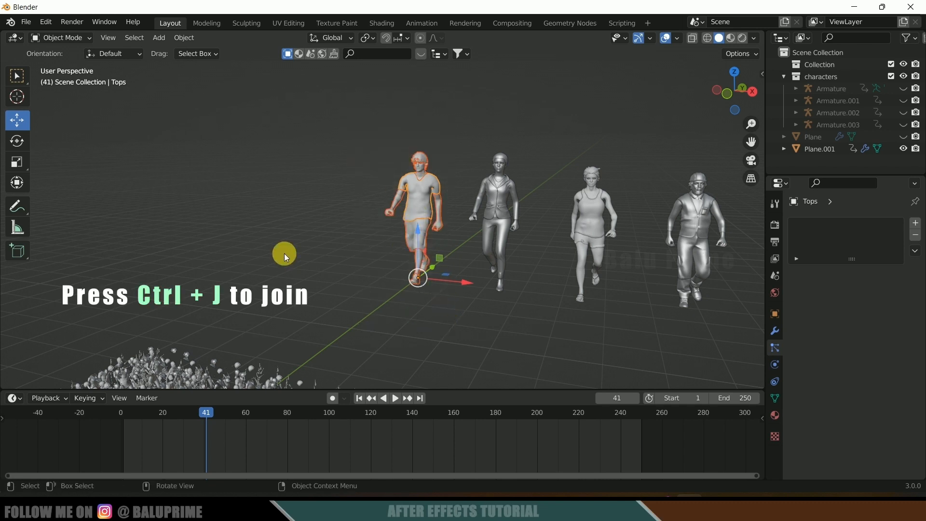
pyautogui.moveTo(285, 255); pyautogui.dragTo(454, 107, button='middle')
# - Join the suited woman's meshes into Ch07_Body and, separately, the vested man's meshes into Ch17_Vest
pyautogui.click(467, 104)
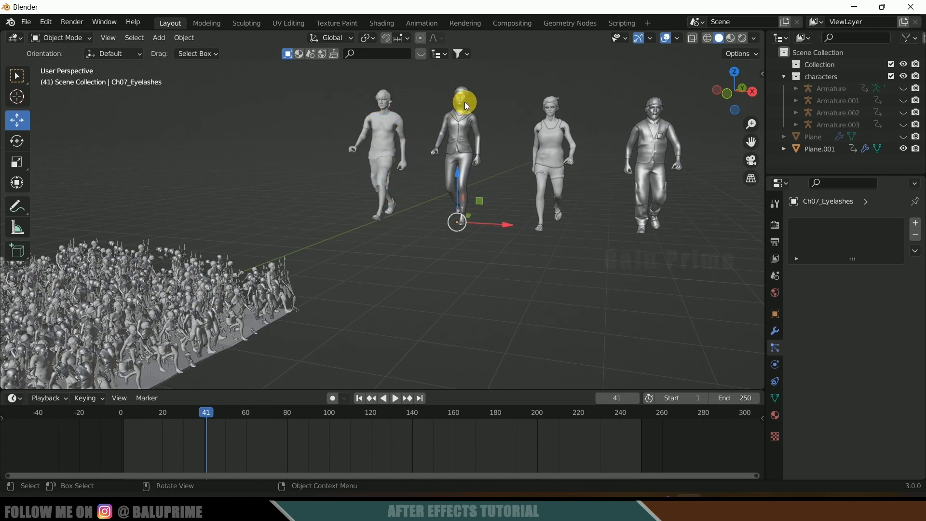
pyautogui.click(461, 107)
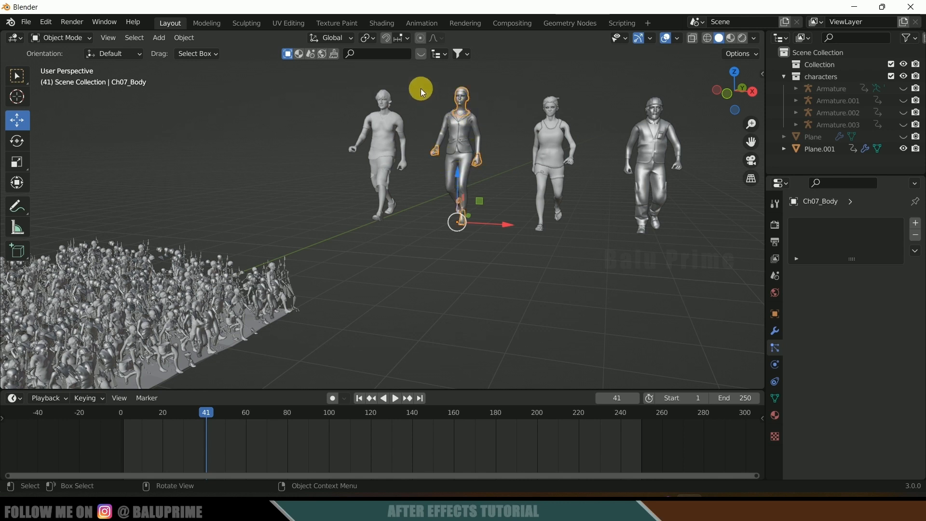
pyautogui.moveTo(414, 74); pyautogui.dragTo(512, 265)
pyautogui.hotkey('ctrl', 'j')
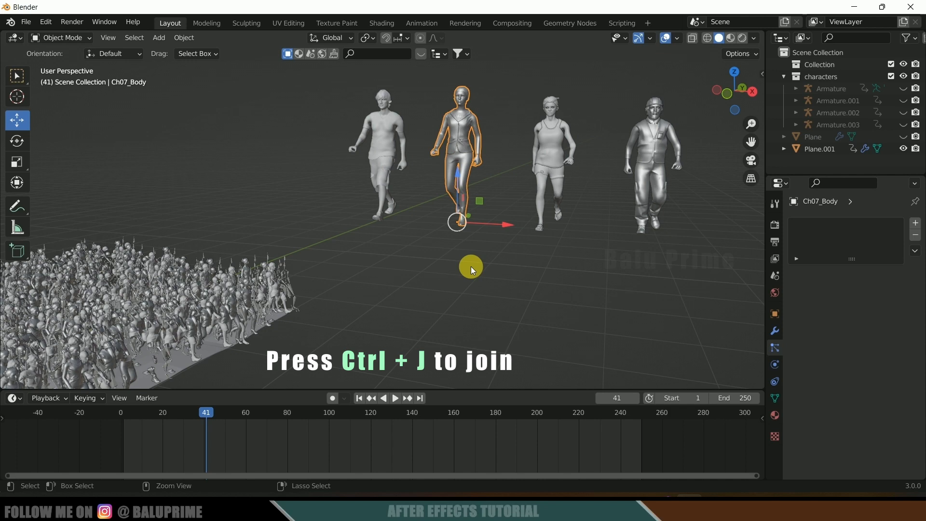
pyautogui.moveTo(610, 87); pyautogui.dragTo(680, 281)
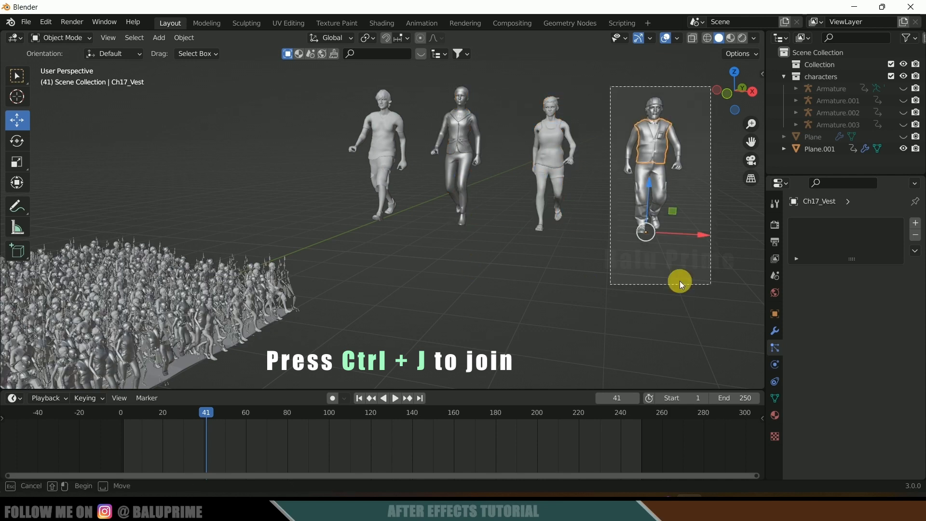
pyautogui.hotkey('ctrl', 'j')
# - Disable showing the first character's Armature in viewports through its object visibility settings
pyautogui.moveTo(475, 261); pyautogui.dragTo(411, 253, button='middle')
pyautogui.moveTo(270, 264); pyautogui.dragTo(246, 222, button='middle')
pyautogui.scroll(3, 299, 248)
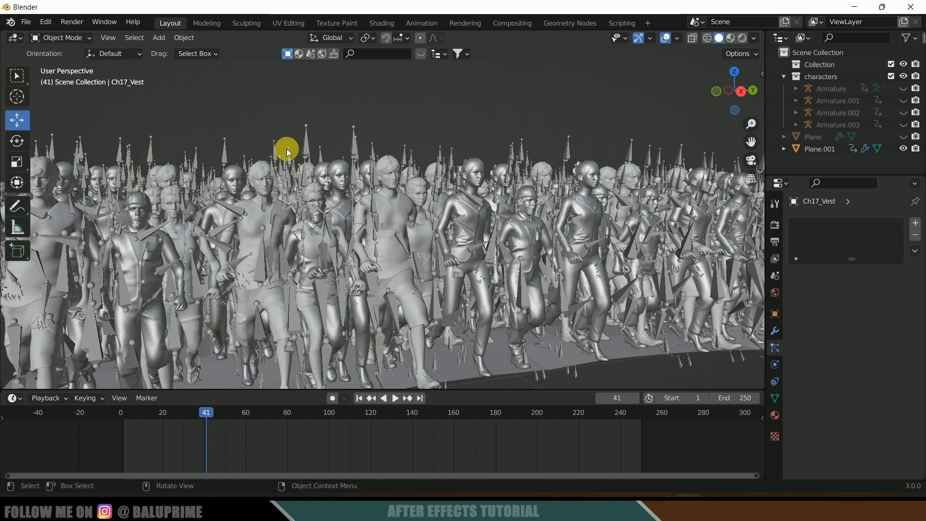
pyautogui.click(832, 92)
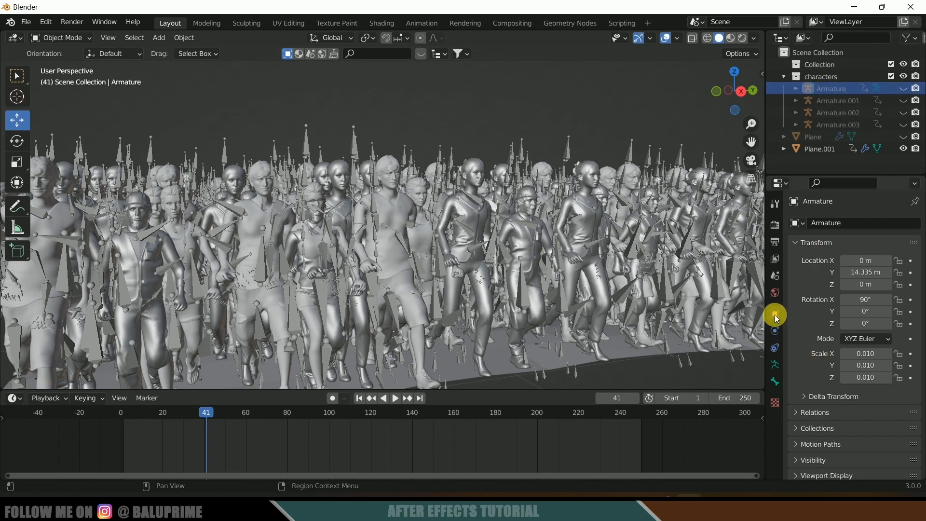
pyautogui.scroll(-1, 810, 335)
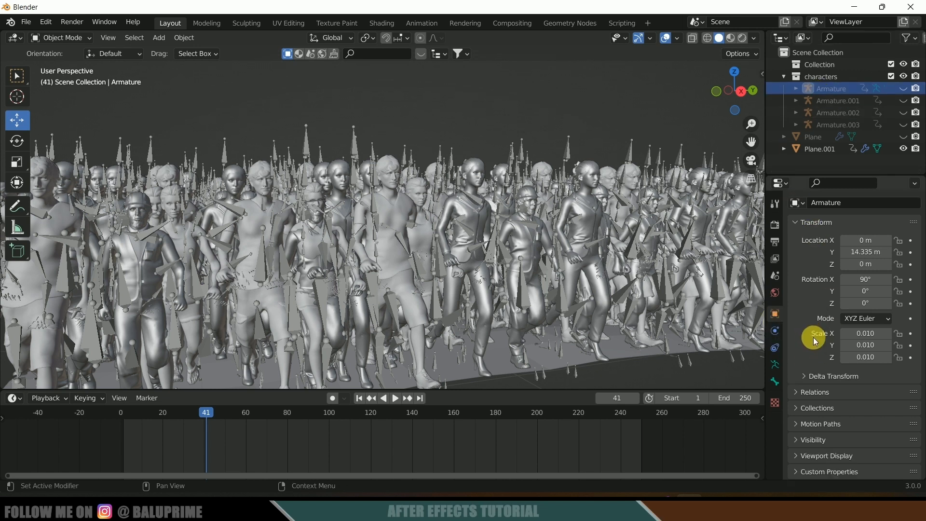
pyautogui.click(795, 441)
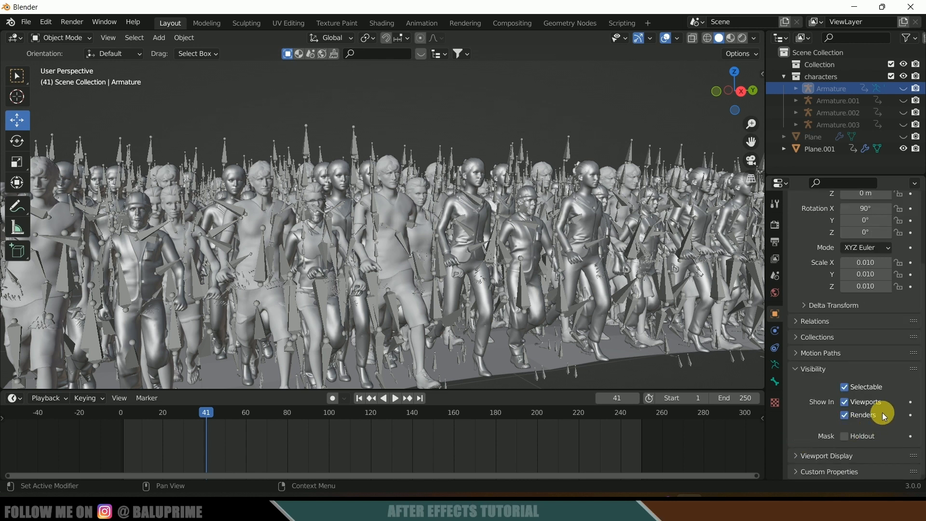
pyautogui.click(844, 401)
pyautogui.click(844, 402)
pyautogui.click(795, 88)
pyautogui.click(806, 124)
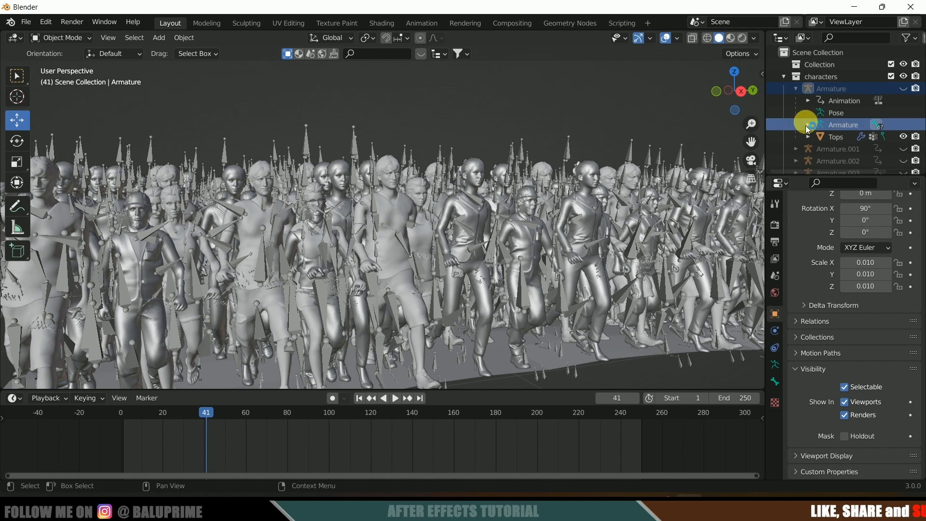
pyautogui.click(844, 402)
# - Disable showing Armature.001, Armature.002 and Armature.003 in viewports so no bones are instanced in the crowd
pyautogui.scroll(-1, 830, 97)
pyautogui.click(795, 115)
pyautogui.click(820, 151)
pyautogui.click(844, 402)
pyautogui.scroll(-2, 829, 132)
pyautogui.click(829, 127)
pyautogui.click(843, 402)
pyautogui.click(829, 139)
pyautogui.click(843, 402)
pyautogui.moveTo(560, 227); pyautogui.dragTo(371, 126, button='middle')
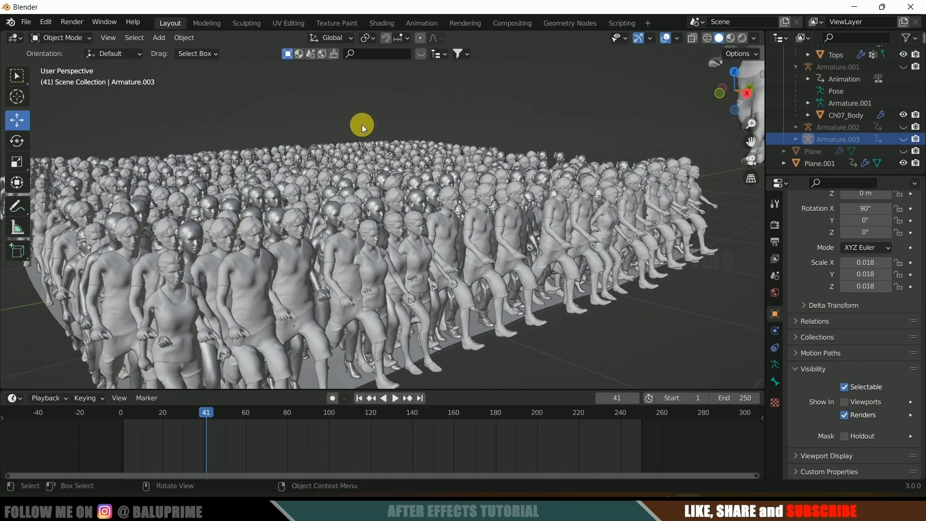
pyautogui.moveTo(401, 199); pyautogui.dragTo(361, 193, button='middle')
pyautogui.scroll(-3, 362, 191)
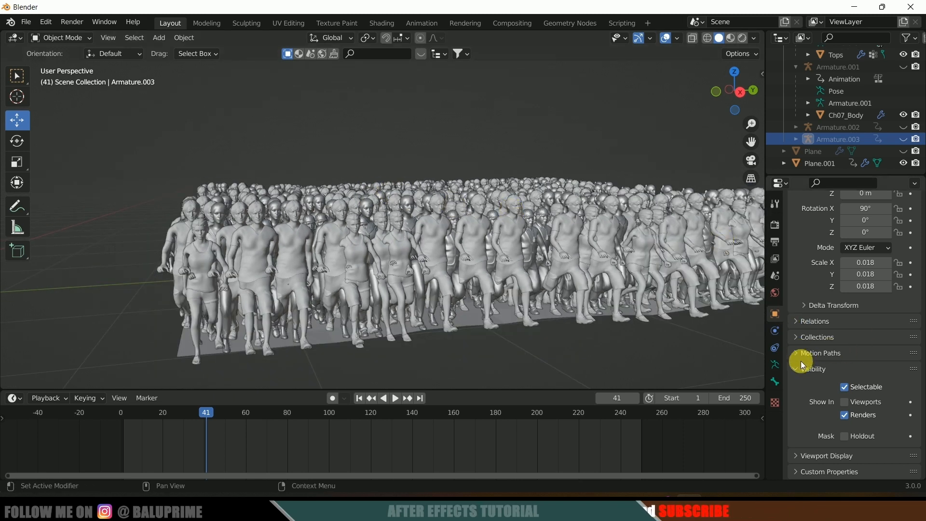
# - Select the small plane and reduce its hair particle emission number to 50, trying 250 first
pyautogui.click(519, 333)
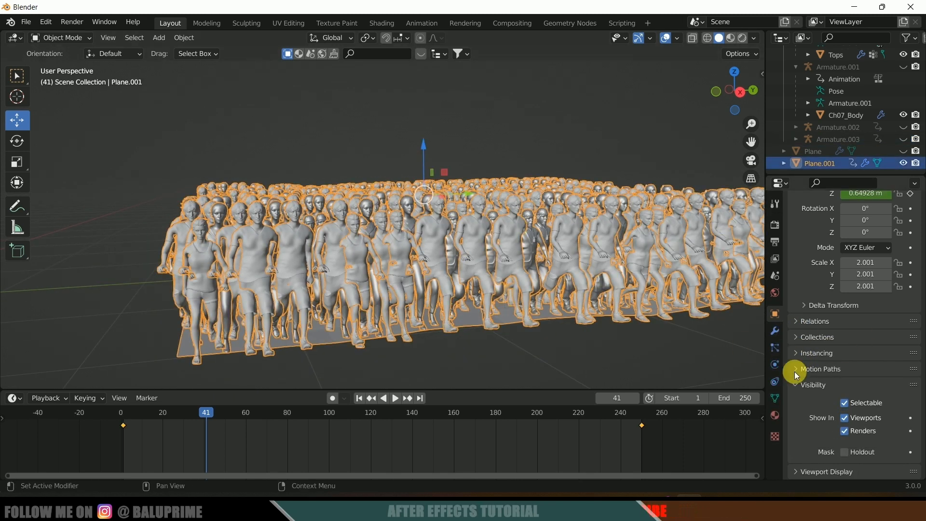
pyautogui.click(775, 347)
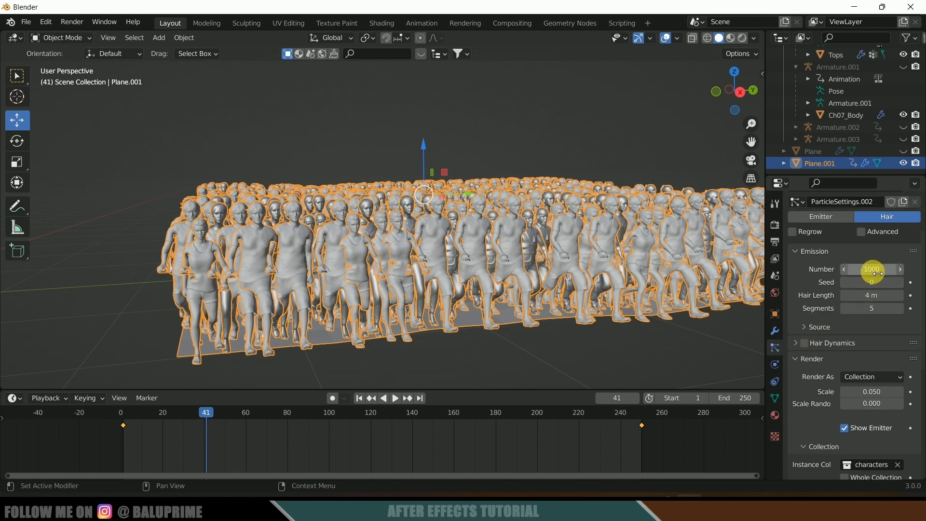
pyautogui.click(877, 276)
pyautogui.write('250')
pyautogui.press('Return')
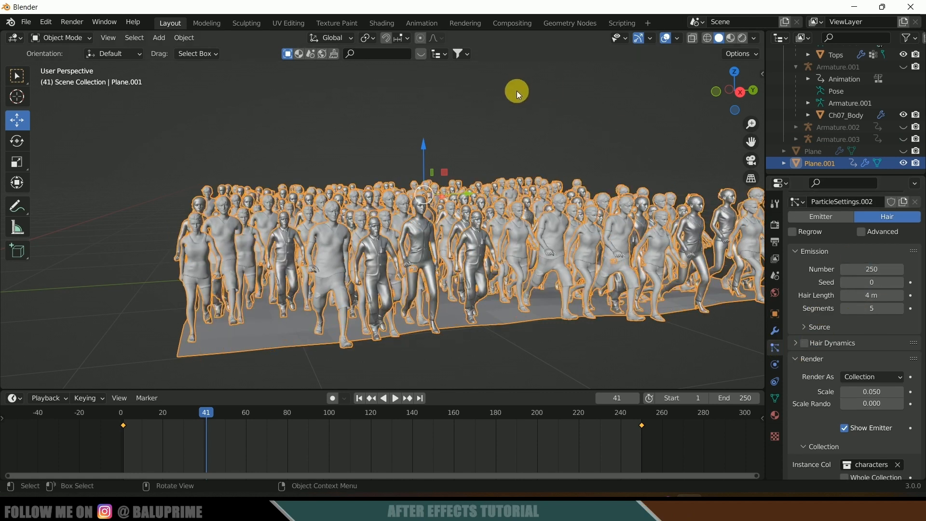
pyautogui.click(875, 273)
pyautogui.write('50')
pyautogui.press('Return')
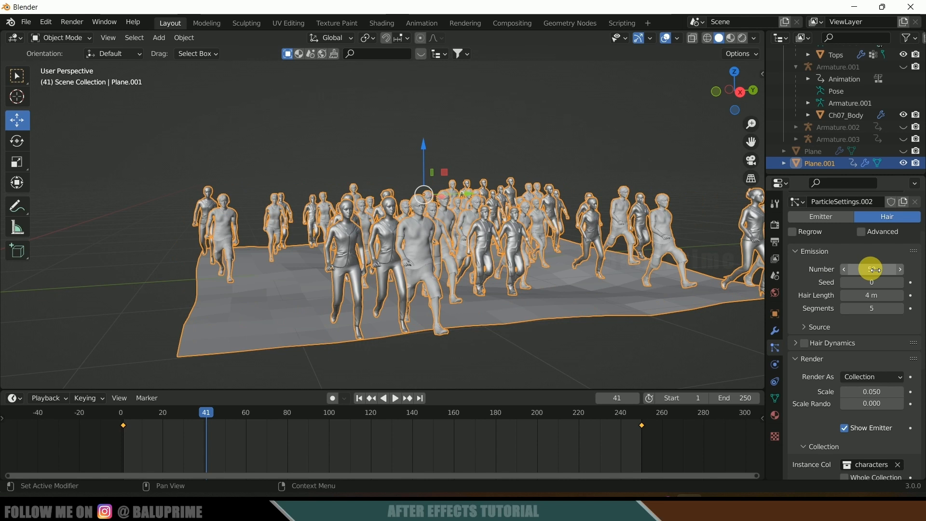
pyautogui.moveTo(531, 232); pyautogui.dragTo(530, 266, button='middle')
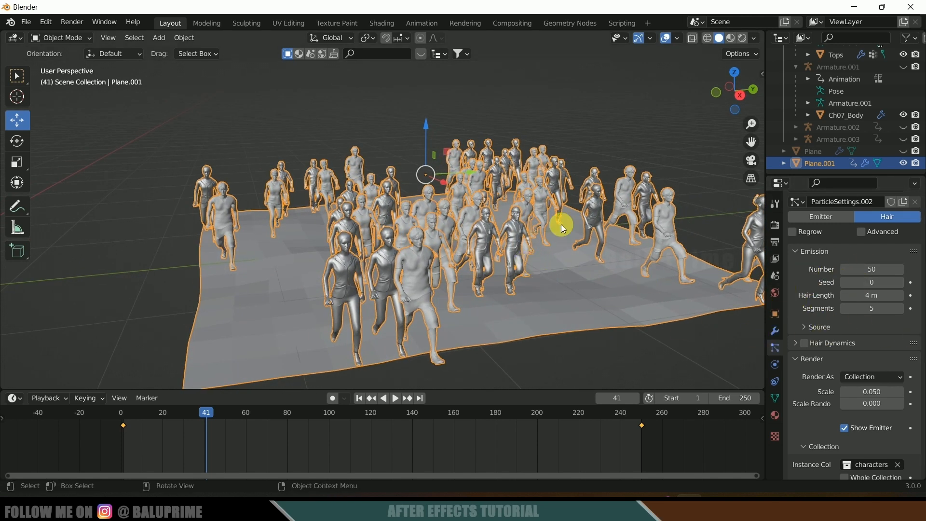
pyautogui.scroll(-3, 511, 269)
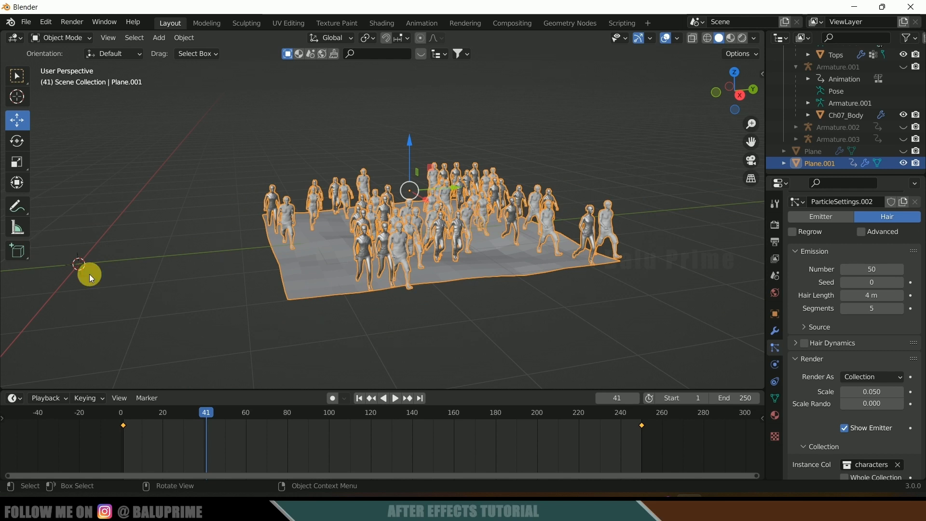
pyautogui.scroll(2, 404, 264)
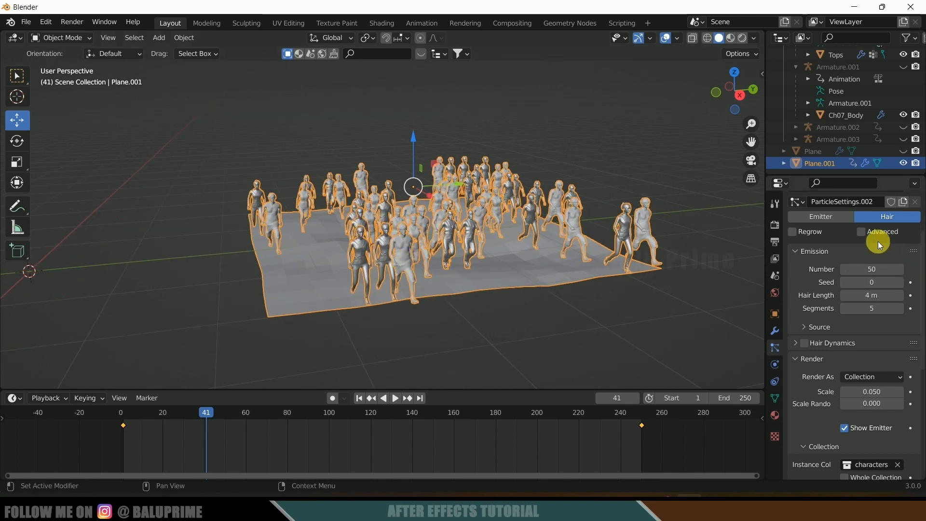
# - Enable the advanced hair settings and particle rotation, and set the rotation phase to -0.507 to turn the characters
pyautogui.click(861, 232)
pyautogui.scroll(-2, 832, 370)
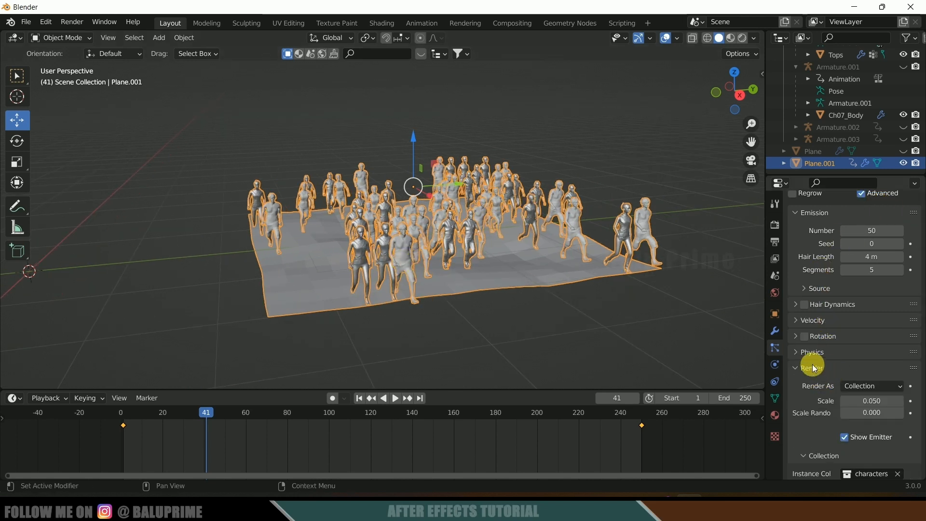
pyautogui.click(795, 336)
pyautogui.click(879, 393)
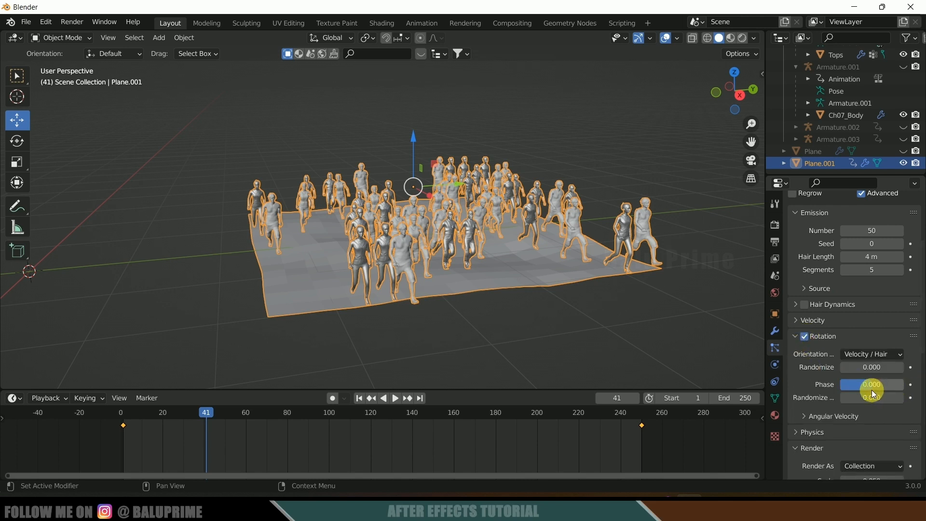
pyautogui.moveTo(871, 384); pyautogui.dragTo(849, 384)
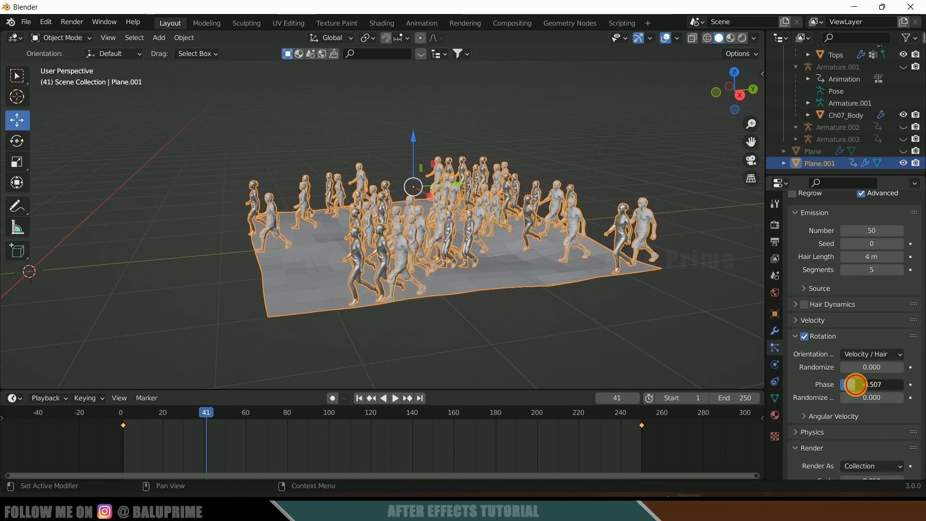
# - Set the hair particles' render scale to 0.010 and the scale randomness to 0.104
pyautogui.scroll(-5, 820, 388)
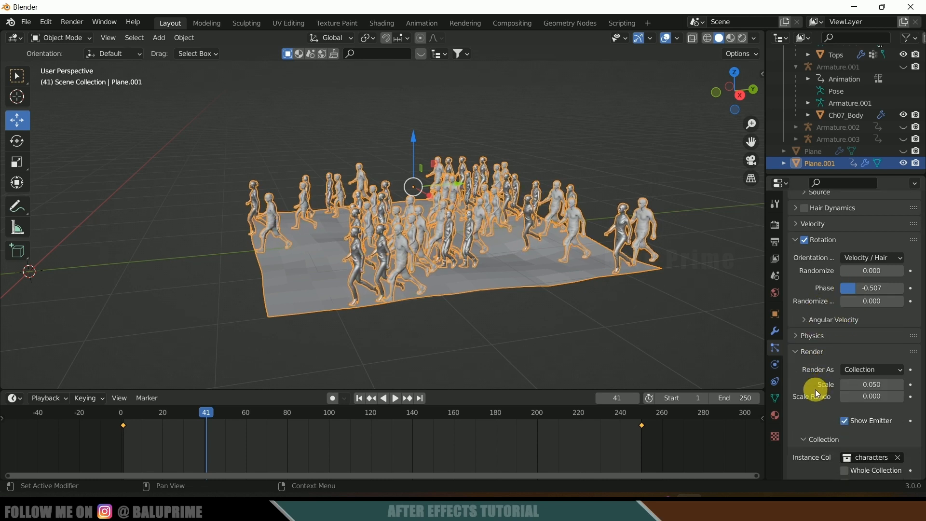
pyautogui.scroll(-3, 815, 390)
pyautogui.moveTo(871, 326)
pyautogui.mouseDown()
pyautogui.moveTo(883, 326)
pyautogui.moveTo(863, 326)
pyautogui.mouseUp()
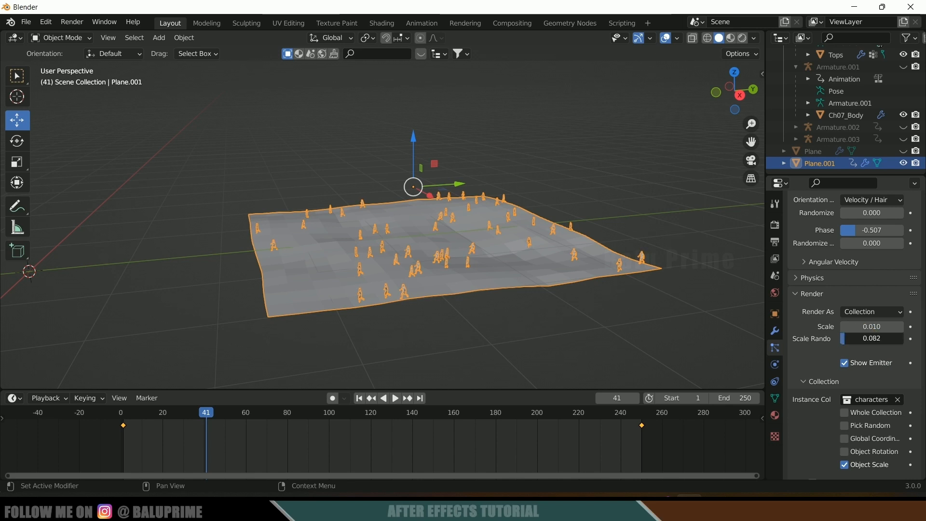
# - Play the animation from frame 1 to check the small characters walking across the plane up close
pyautogui.scroll(6, 443, 290)
pyautogui.moveTo(443, 290); pyautogui.dragTo(439, 270, button='middle')
pyautogui.moveTo(490, 296); pyautogui.dragTo(476, 242, button='middle')
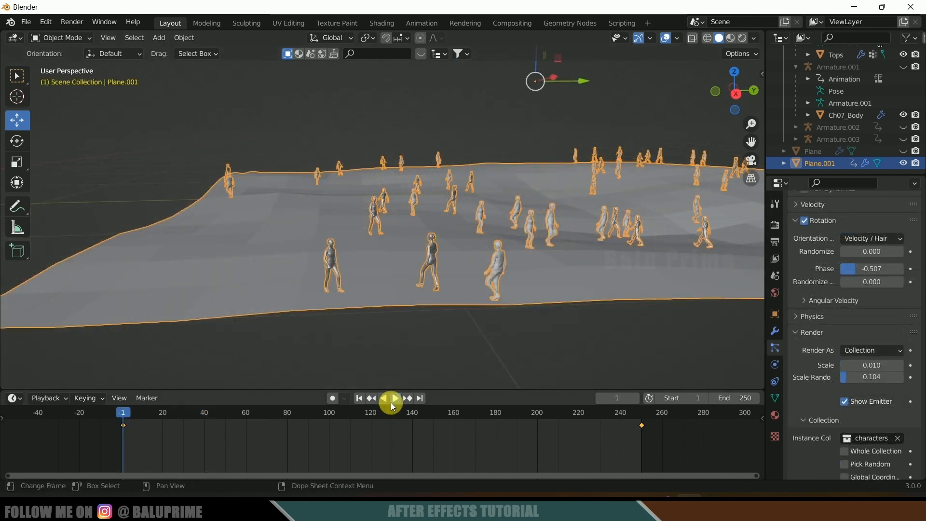
pyautogui.click(393, 399)
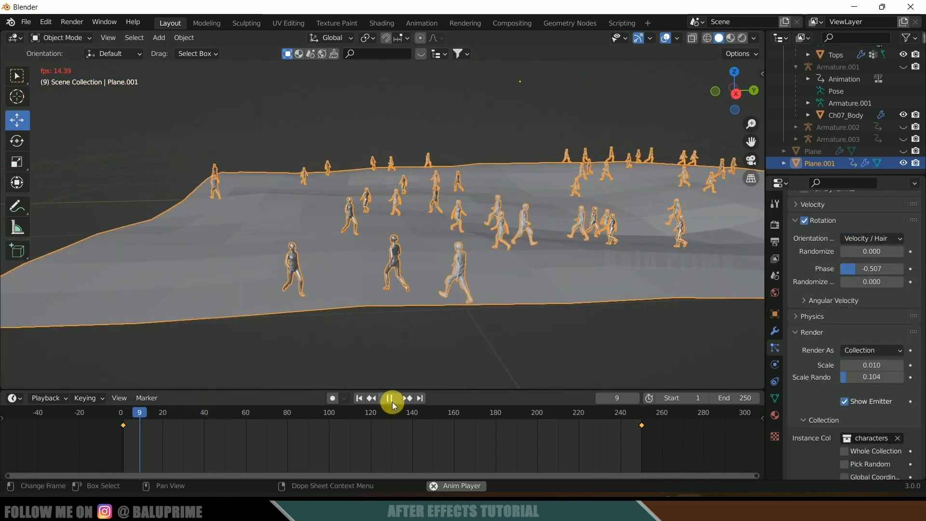
# - Stop the playback and set the hair particles' rotation orientation axis to Normal-Tangent with a phase of 0.493
pyautogui.click(393, 399)
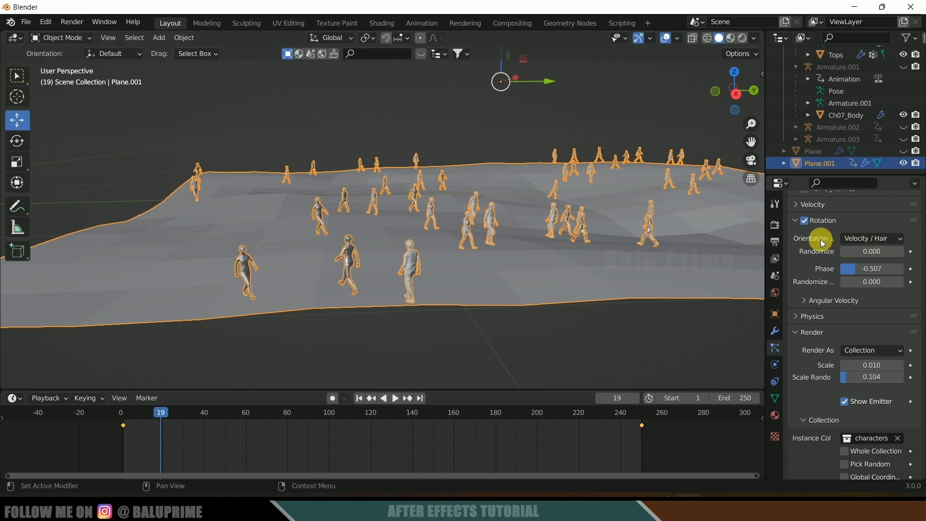
pyautogui.click(883, 238)
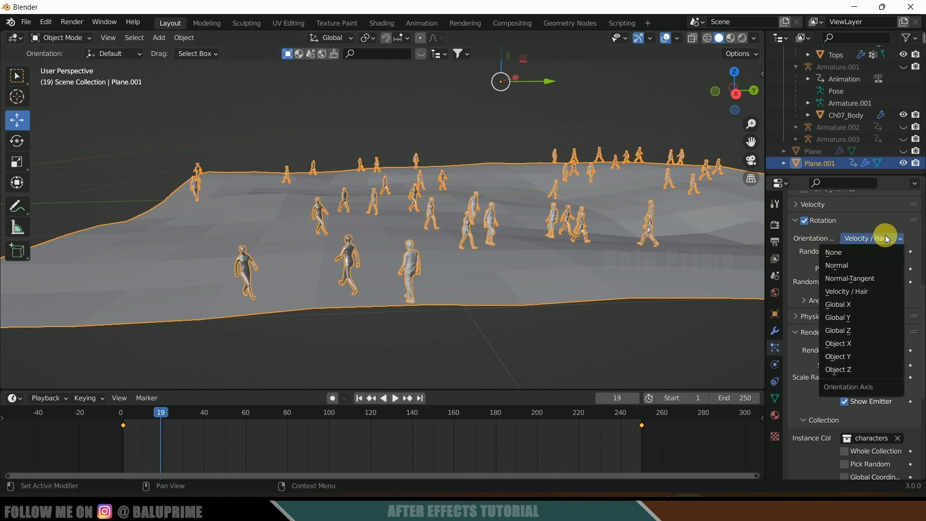
pyautogui.click(876, 278)
pyautogui.moveTo(862, 270); pyautogui.dragTo(855, 270)
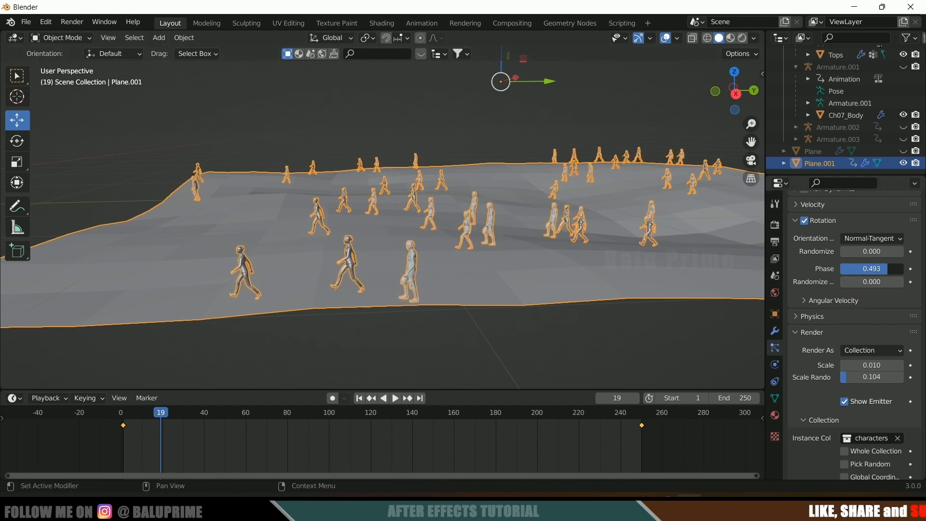
# - Play the animation from frame 1 to check how the reoriented characters walk
pyautogui.click(361, 398)
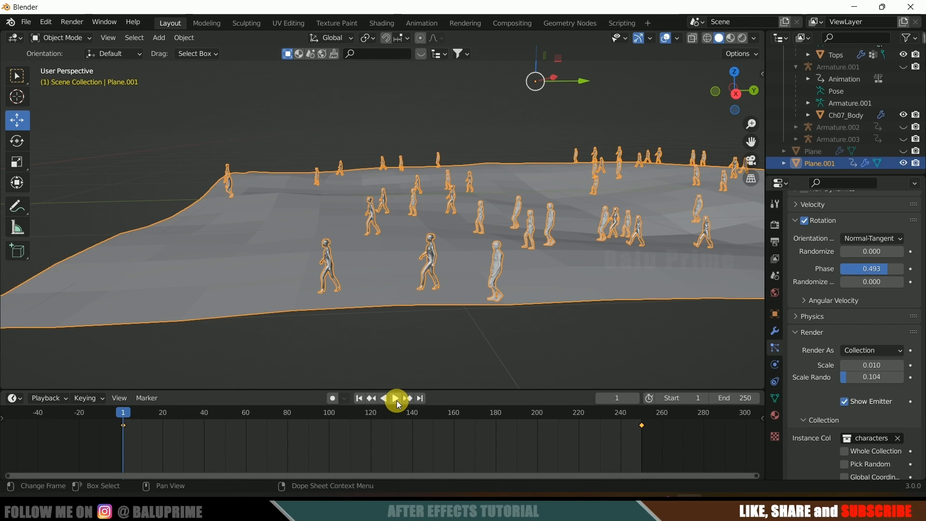
pyautogui.click(395, 399)
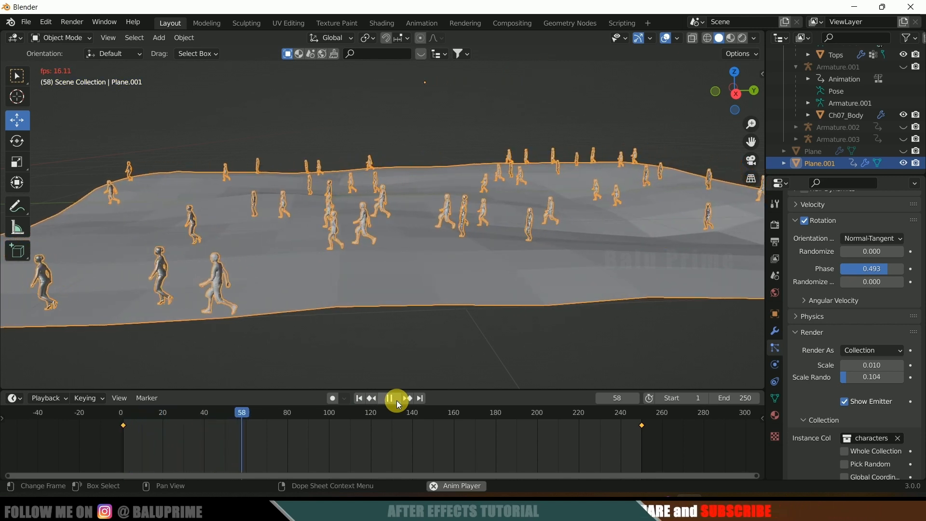
pyautogui.click(397, 401)
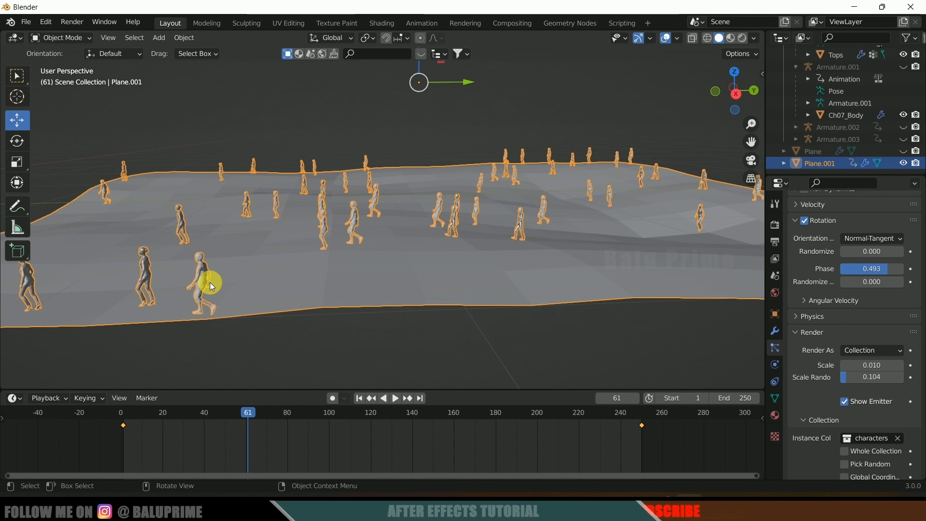
# - Unhide the terrain plane, move the small crowd plane 1.2537 m along Y at frame 250, and keyframe its new position
pyautogui.moveTo(520, 245); pyautogui.dragTo(589, 260, button='middle')
pyautogui.scroll(-5, 589, 260)
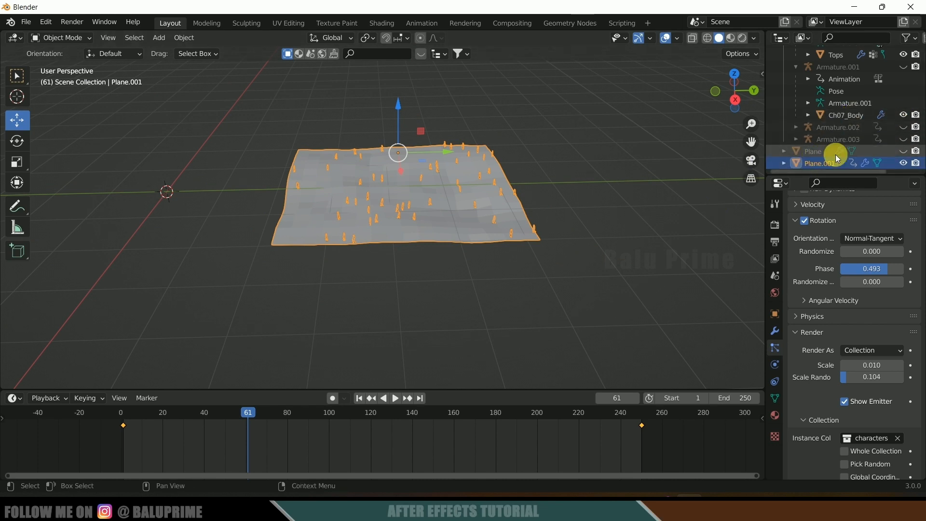
pyautogui.click(905, 152)
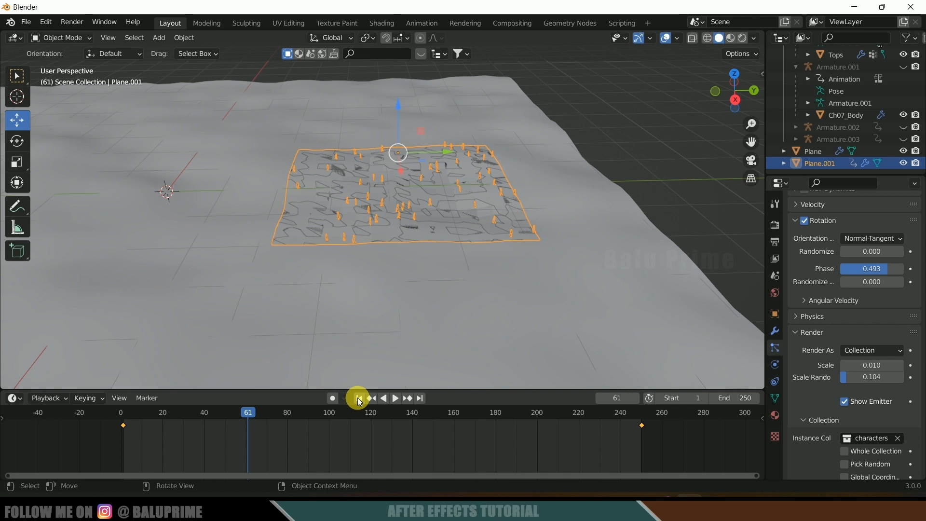
pyautogui.click(420, 398)
pyautogui.moveTo(317, 155); pyautogui.dragTo(396, 170)
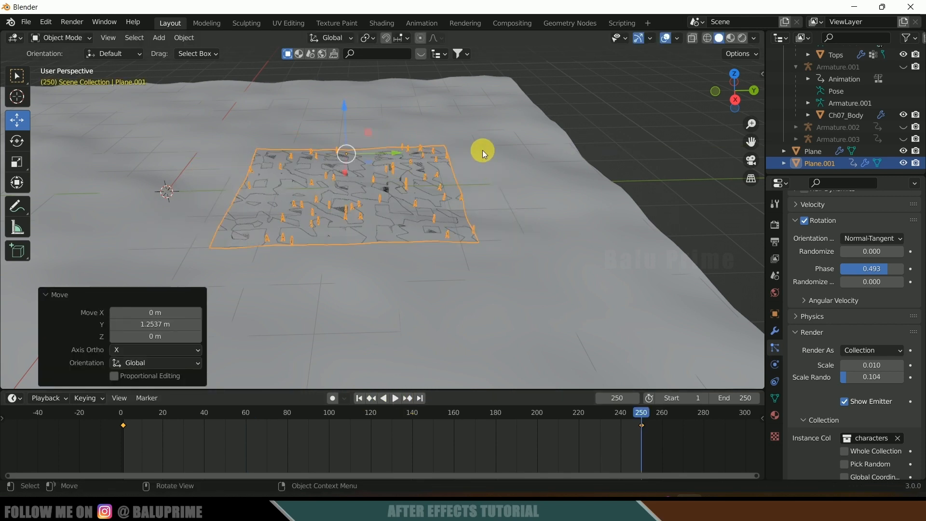
pyautogui.press('i')
pyautogui.click(485, 141)
# - Play the animation from frame 1 and examine the crowd walking over the terrain from several angles
pyautogui.scroll(5, 508, 206)
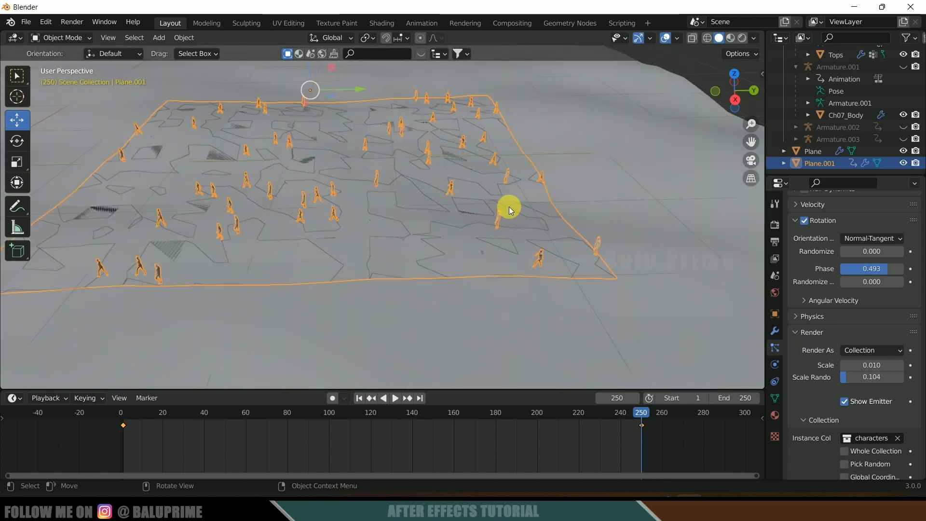
pyautogui.click(359, 398)
pyautogui.click(395, 398)
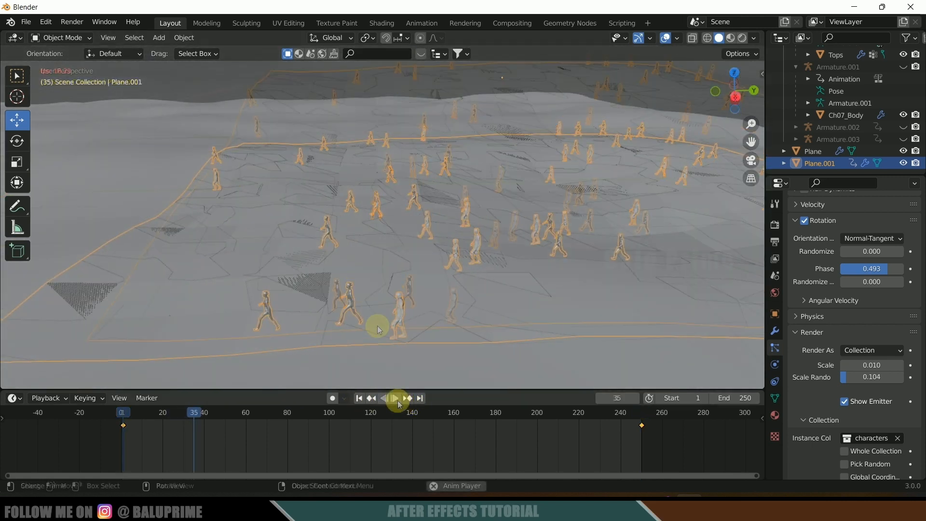
pyautogui.click(398, 400)
pyautogui.scroll(-2, 448, 307)
pyautogui.moveTo(448, 307); pyautogui.dragTo(460, 291, button='middle')
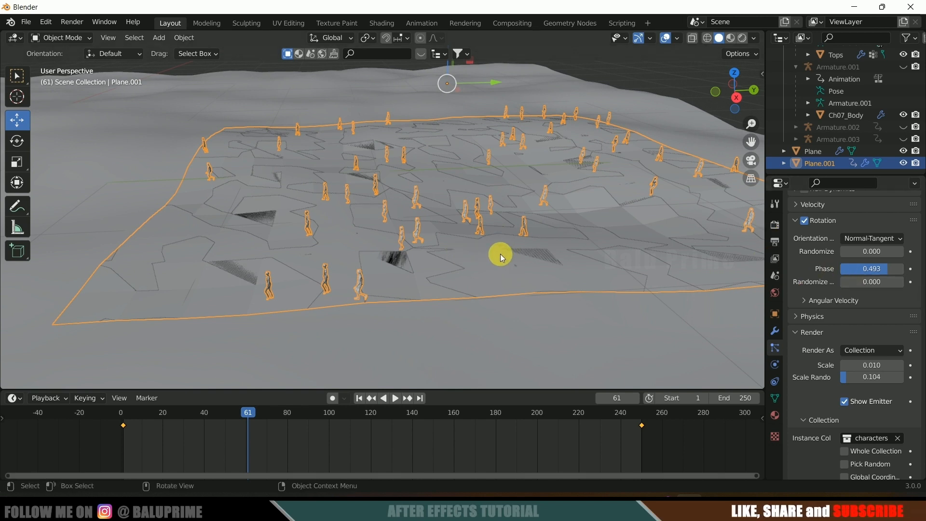
pyautogui.scroll(-2, 507, 285)
pyautogui.moveTo(507, 285)
pyautogui.mouseDown(button='middle')
pyautogui.moveTo(512, 305)
pyautogui.moveTo(510, 291)
pyautogui.mouseUp(button='middle')
pyautogui.scroll(3, 434, 231)
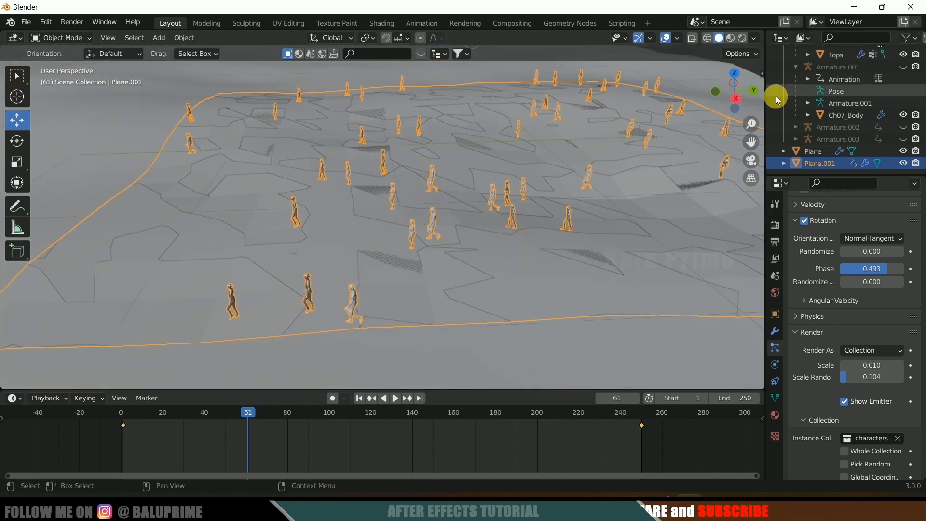
# - Switch the viewport to material preview and set the Topmat material's blend mode to Opaque on the first original character
pyautogui.click(731, 39)
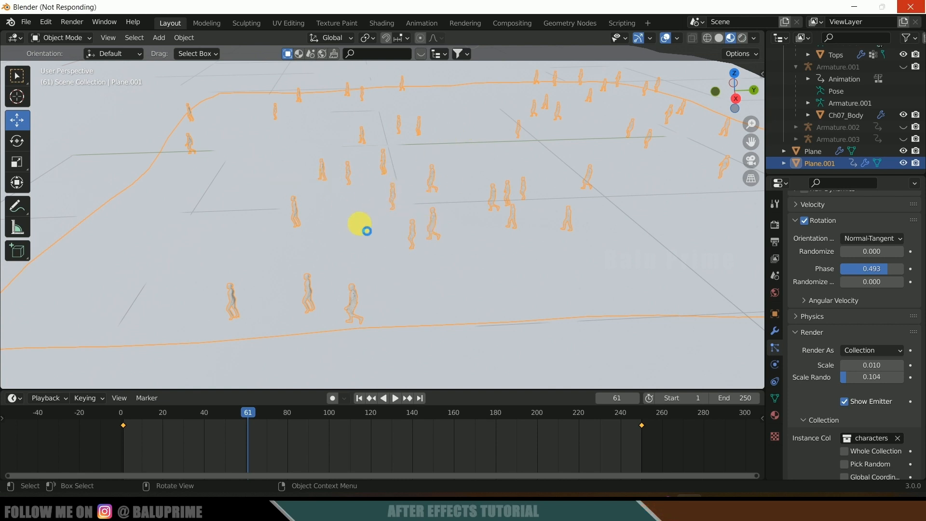
pyautogui.moveTo(381, 211); pyautogui.dragTo(455, 207, button='middle')
pyautogui.moveTo(607, 206); pyautogui.dragTo(382, 185, button='middle')
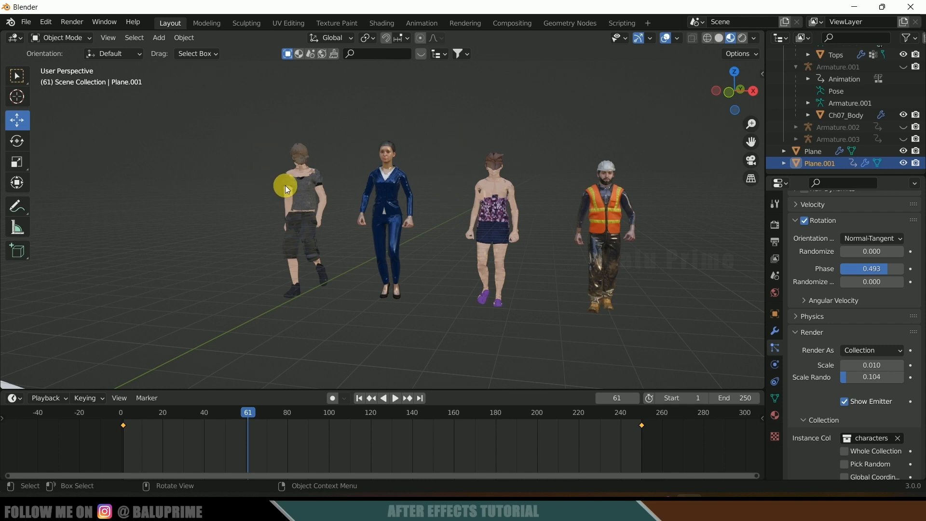
pyautogui.click(310, 193)
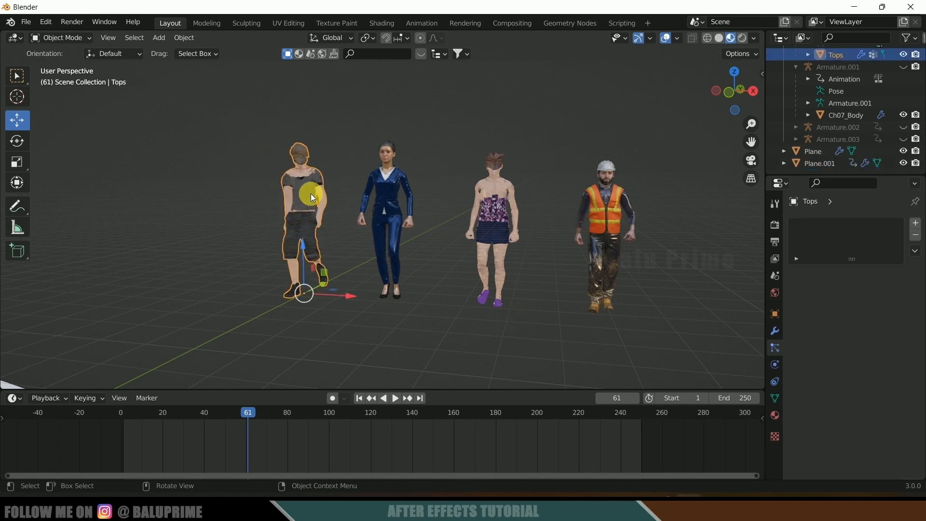
pyautogui.click(775, 414)
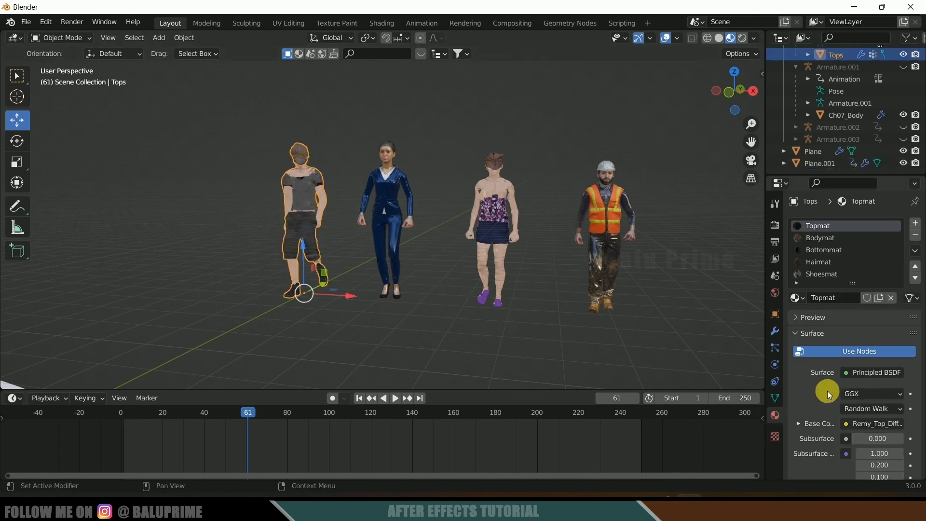
pyautogui.scroll(-15, 827, 390)
pyautogui.scroll(-6, 826, 390)
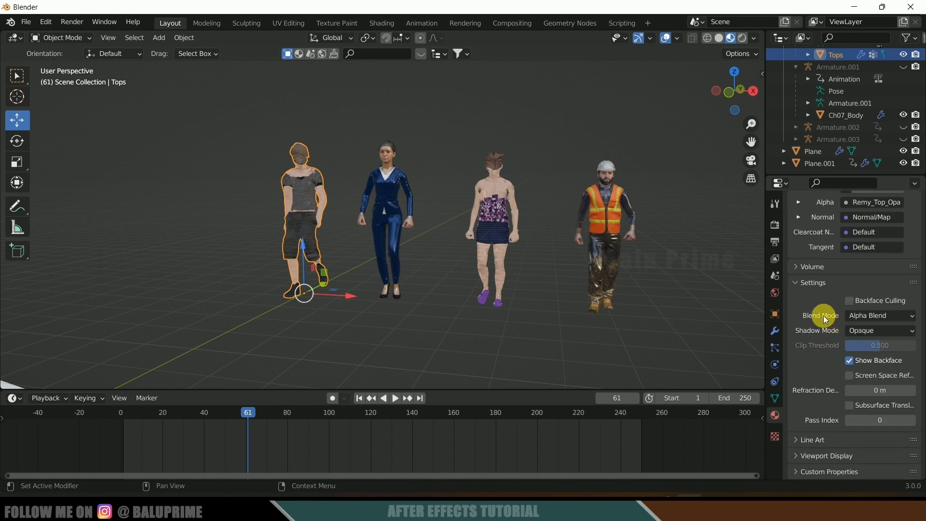
pyautogui.click(846, 315)
pyautogui.click(865, 326)
# - Set the blend mode of the remaining materials on the two partly transparent characters to Opaque
pyautogui.click(303, 155)
pyautogui.click(302, 155)
pyautogui.click(808, 55)
pyautogui.click(819, 67)
pyautogui.click(867, 103)
pyautogui.click(866, 115)
pyautogui.click(860, 138)
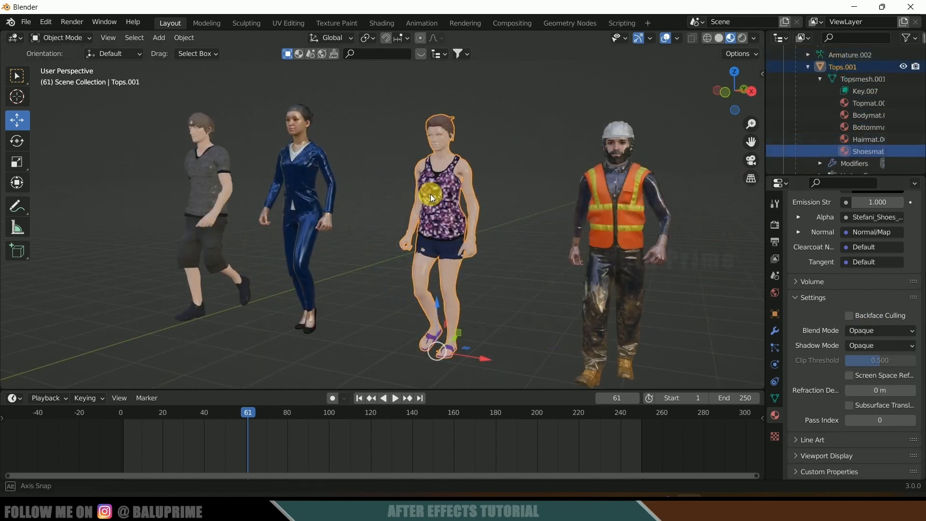
# - Select the small crowd plane and set its hair particle emission number to 500
pyautogui.moveTo(430, 194); pyautogui.dragTo(216, 161, button='middle')
pyautogui.scroll(-4, 356, 216)
pyautogui.moveTo(357, 217); pyautogui.dragTo(449, 225, button='middle')
pyautogui.scroll(5, 448, 222)
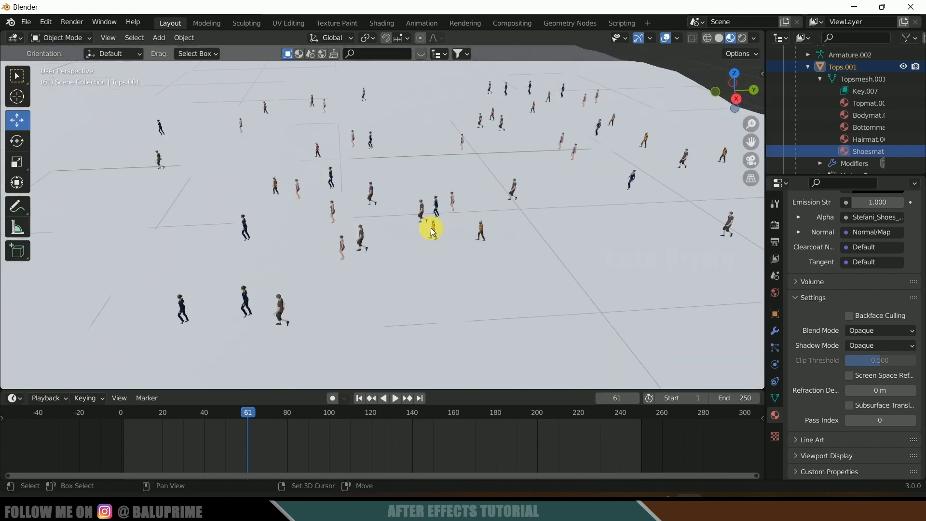
pyautogui.click(401, 217)
pyautogui.click(437, 207)
pyautogui.click(775, 348)
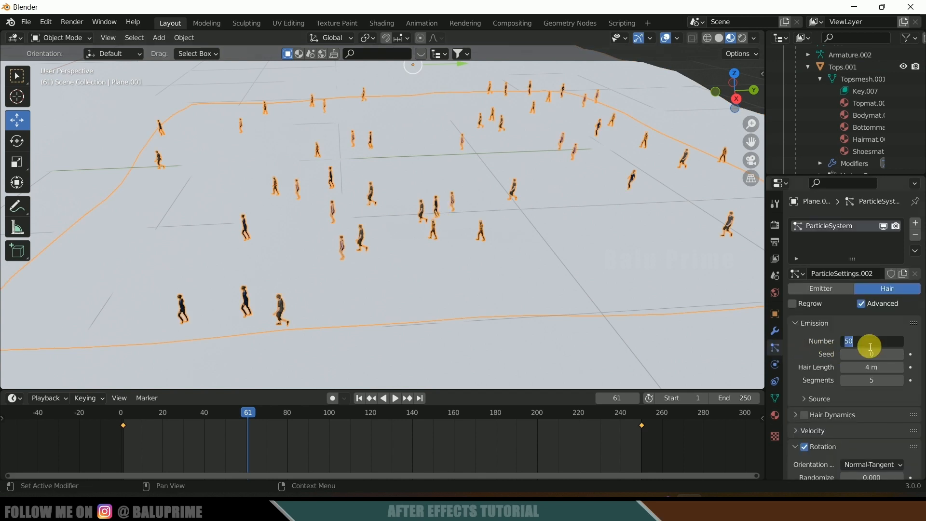
pyautogui.write('0')
pyautogui.press('Return')
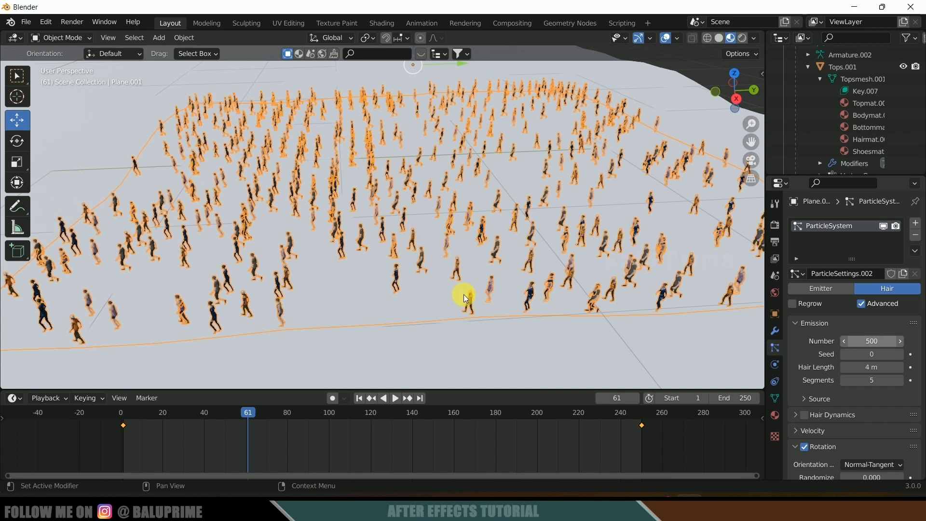
# - Switch the viewport to solid shading and play the animation to check the denser crowd's movement
pyautogui.click(395, 398)
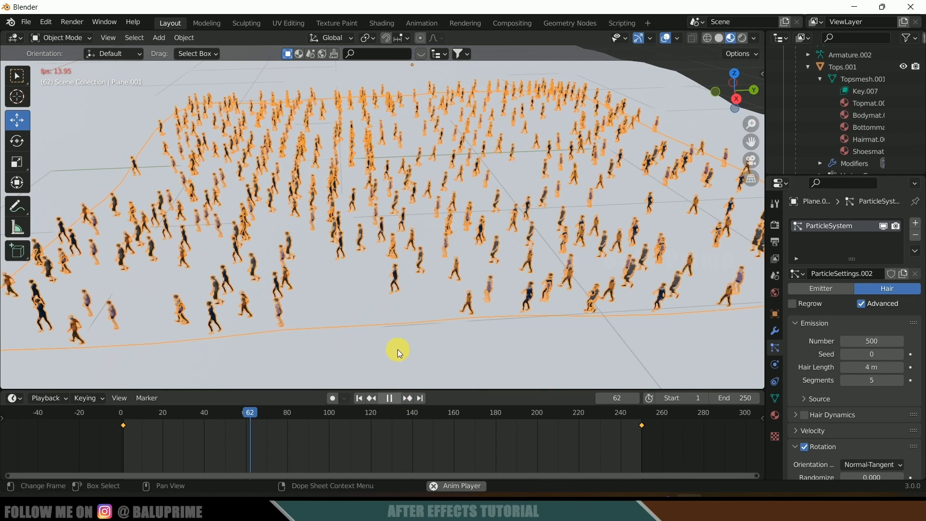
pyautogui.click(720, 38)
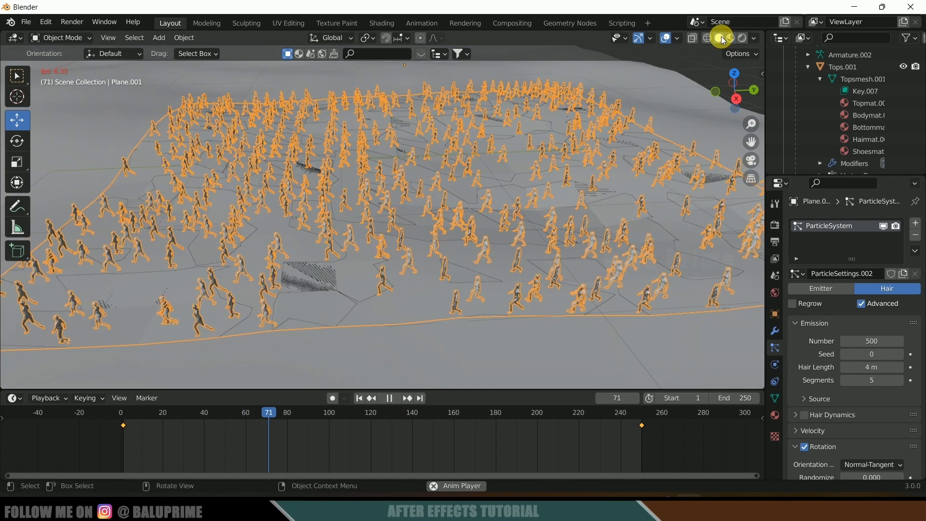
pyautogui.press('space')
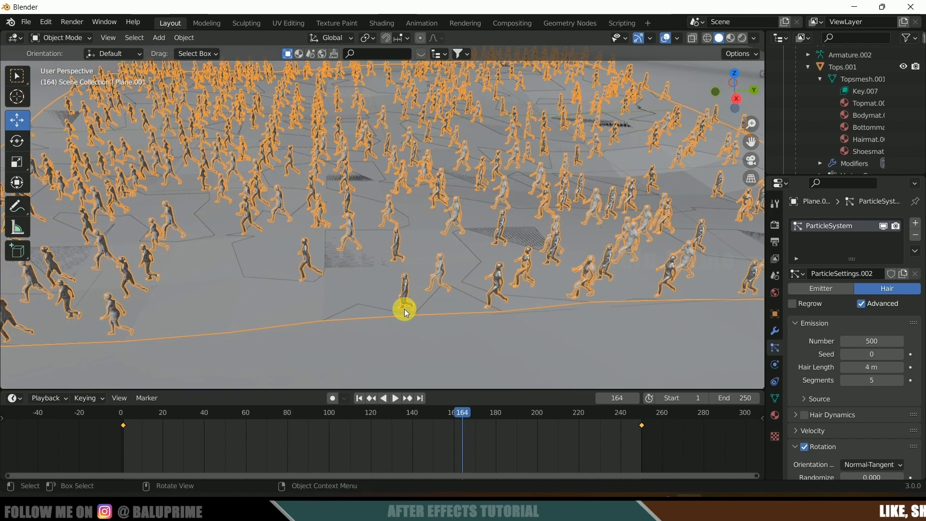
pyautogui.scroll(-3, 419, 323)
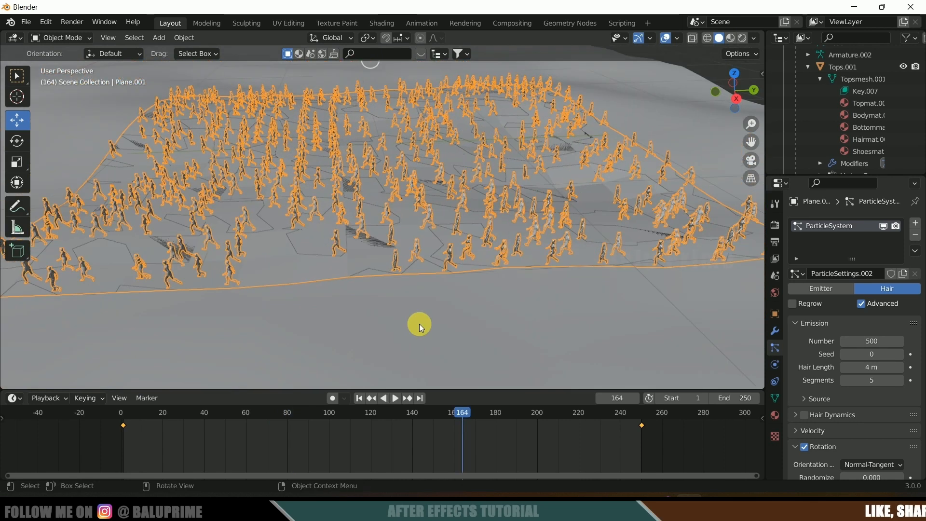
# - Create a new material for the terrain plane in a Shader Editor opened beside the 3D viewport
pyautogui.click(473, 347)
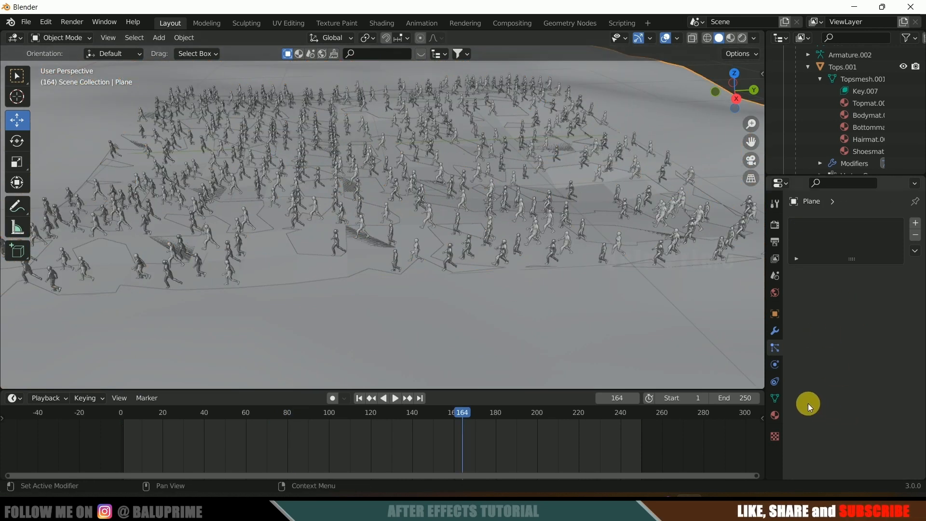
pyautogui.click(774, 415)
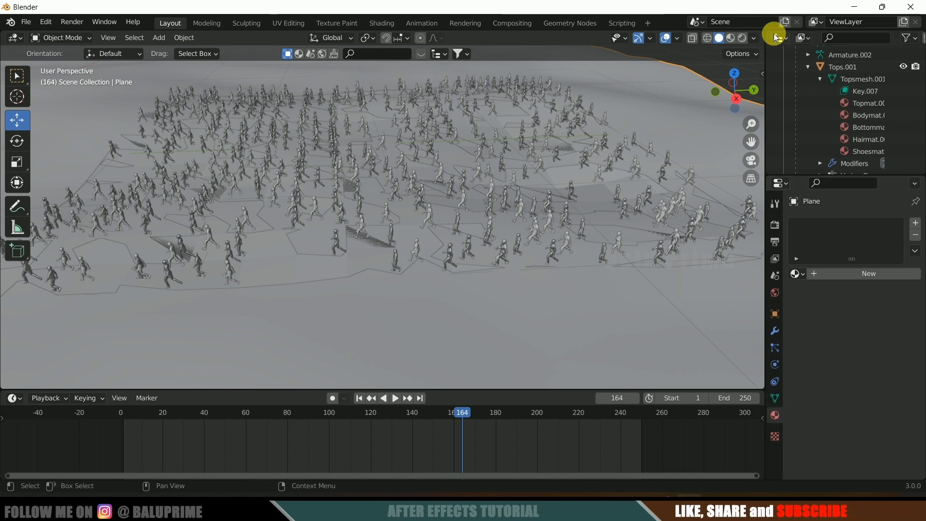
pyautogui.moveTo(752, 33); pyautogui.dragTo(410, 38)
pyautogui.click(410, 39)
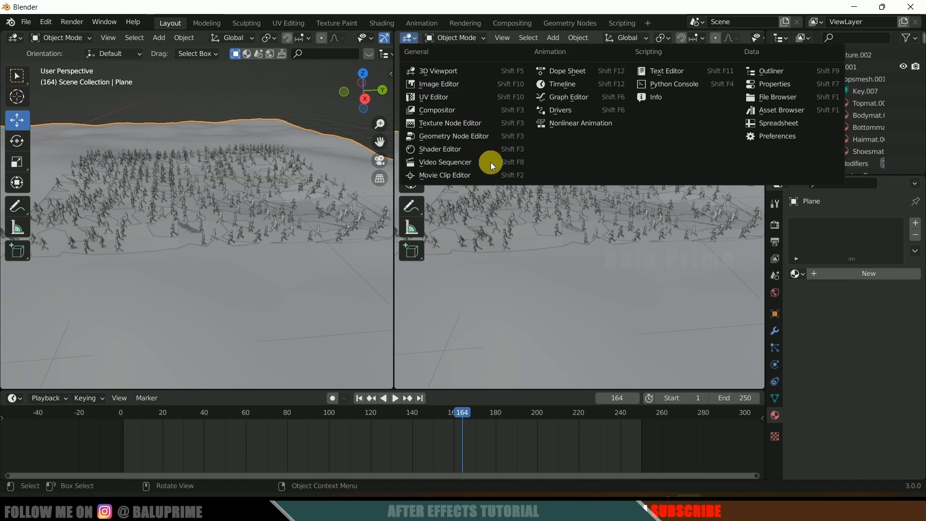
pyautogui.click(453, 149)
pyautogui.click(692, 38)
pyautogui.scroll(3, 577, 235)
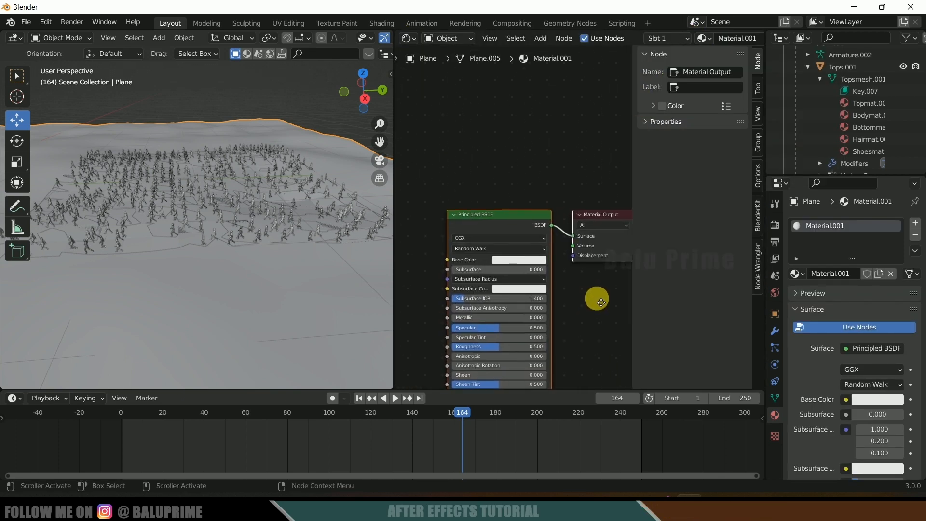
# - Add a Node Wrangler texture setup with an Image Texture and mapping to the terrain material's Principled BSDF
pyautogui.click(504, 215)
pyautogui.moveTo(494, 159); pyautogui.dragTo(529, 108, button='middle')
pyautogui.hotkey('ctrl', 't')
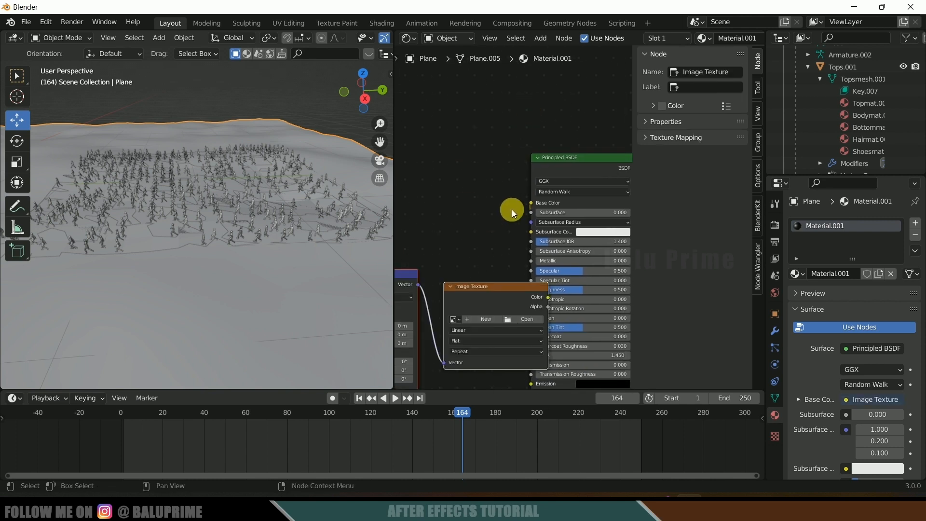
# - Make sure the Node Wrangler add-on is enabled in the preferences and save them
pyautogui.click(48, 22)
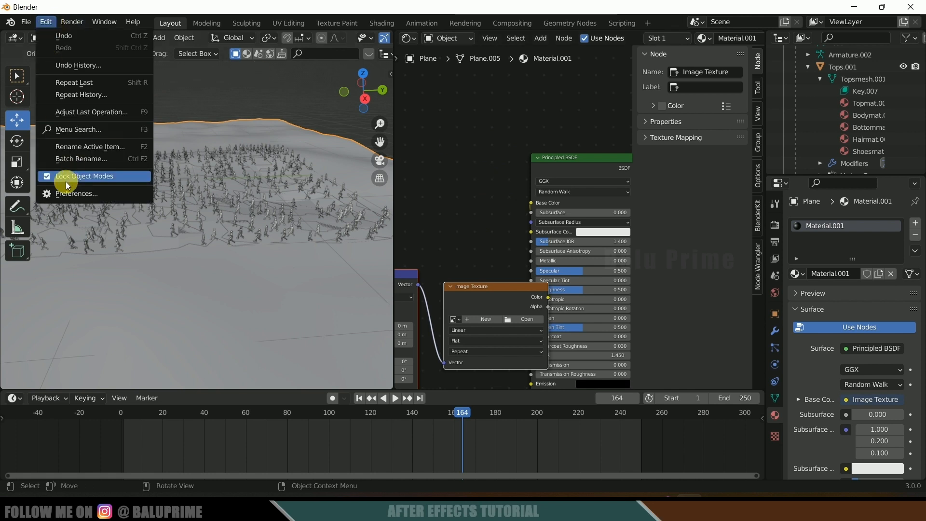
pyautogui.click(61, 192)
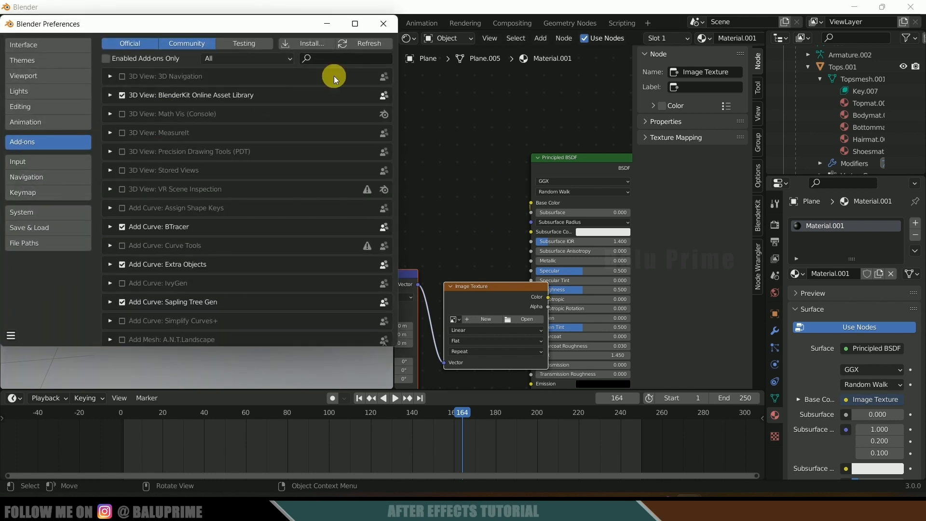
pyautogui.write('node')
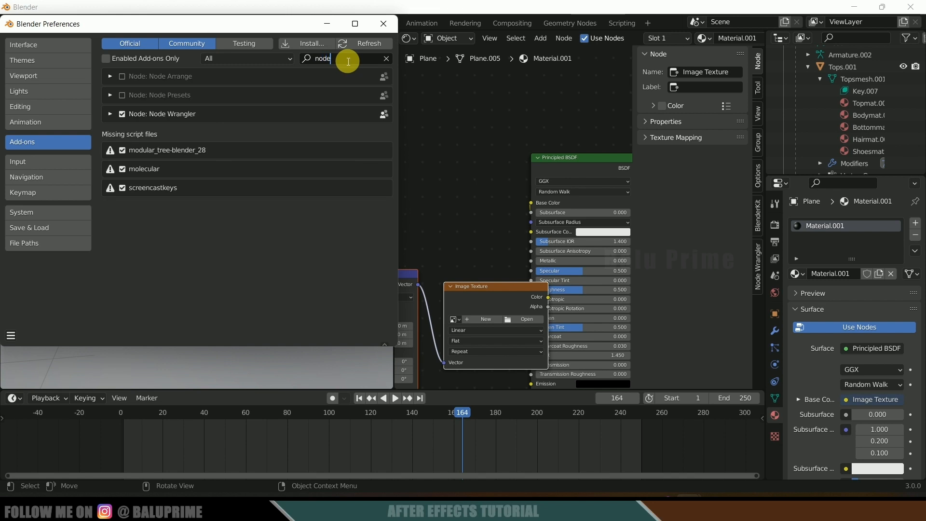
pyautogui.click(122, 114)
pyautogui.click(122, 115)
pyautogui.click(11, 333)
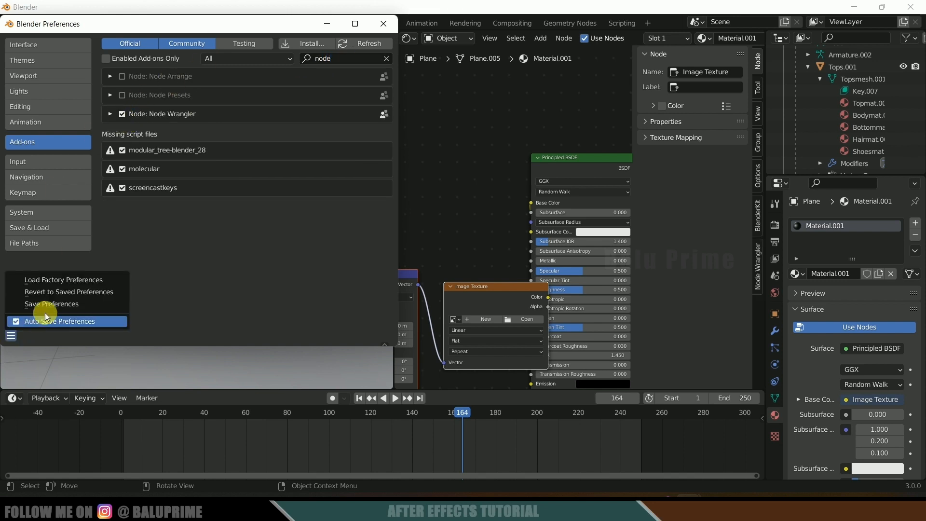
pyautogui.click(42, 305)
pyautogui.click(383, 25)
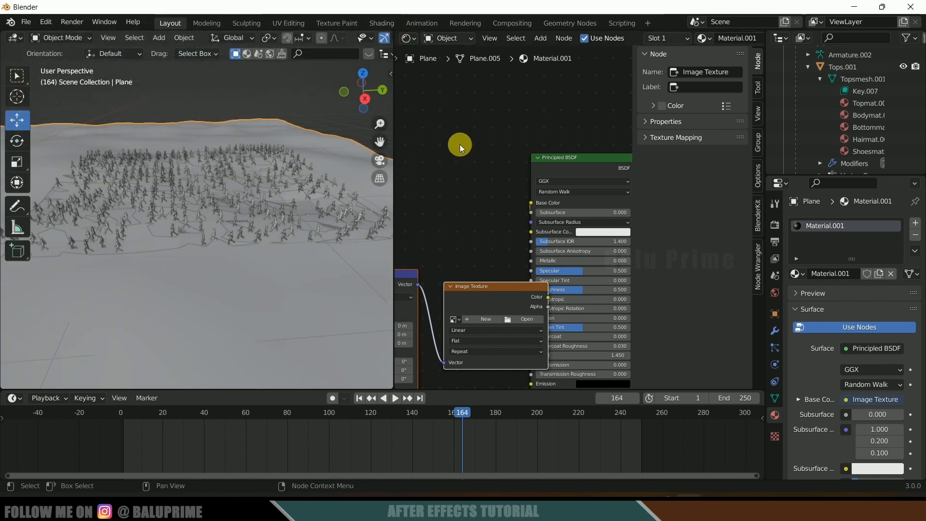
# - Switch the 3D viewport to Material Preview shading and give the Shader Editor enough width to work in
pyautogui.click(543, 155)
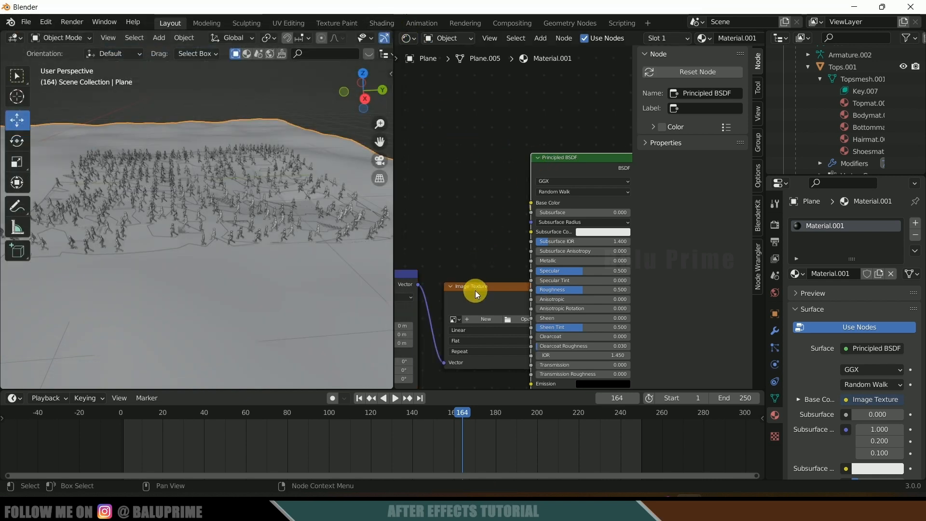
pyautogui.moveTo(398, 87); pyautogui.dragTo(521, 87)
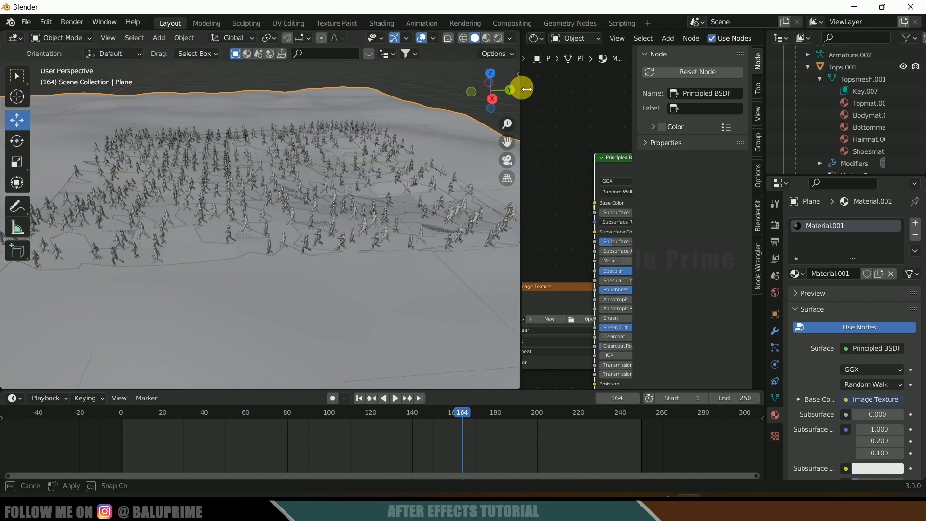
pyautogui.click(487, 38)
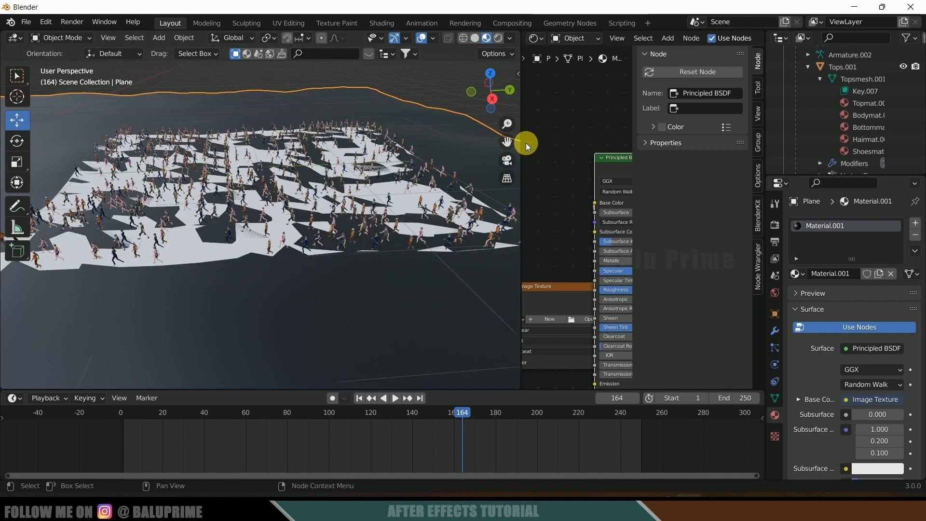
pyautogui.moveTo(523, 142); pyautogui.dragTo(413, 145)
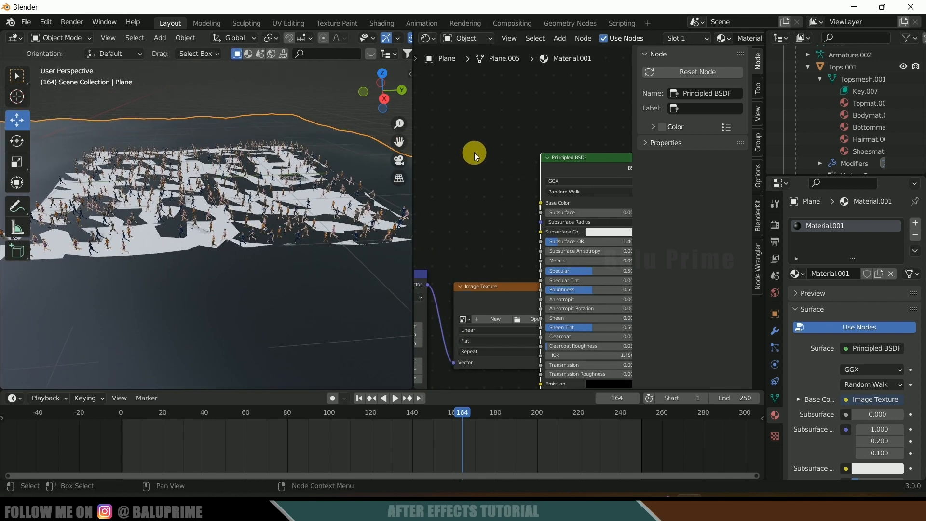
# - Load Sand_007_basecolor.jpg from the Downloads folder into the terrain material's Image Texture node
pyautogui.scroll(-2, 475, 152)
pyautogui.moveTo(489, 154); pyautogui.dragTo(592, 99, button='middle')
pyautogui.moveTo(436, 170); pyautogui.dragTo(600, 229)
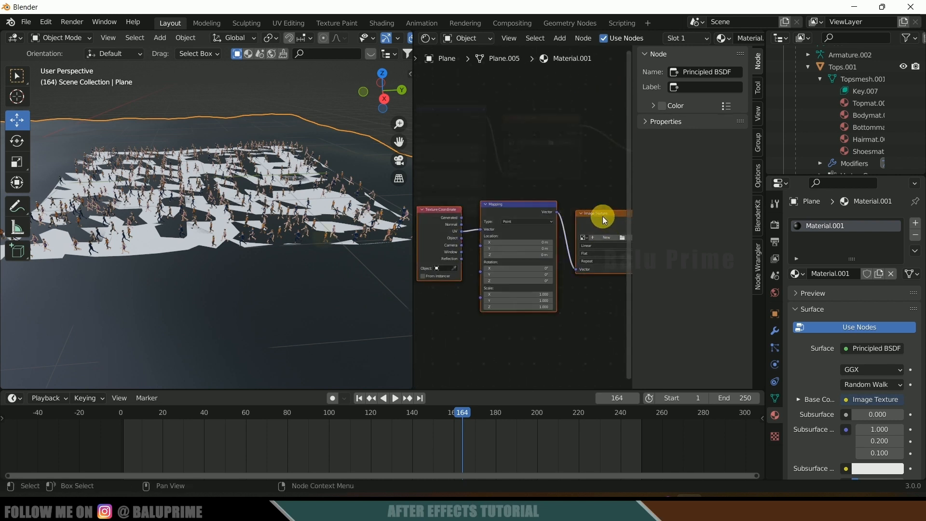
pyautogui.hotkey('shift', 'd')
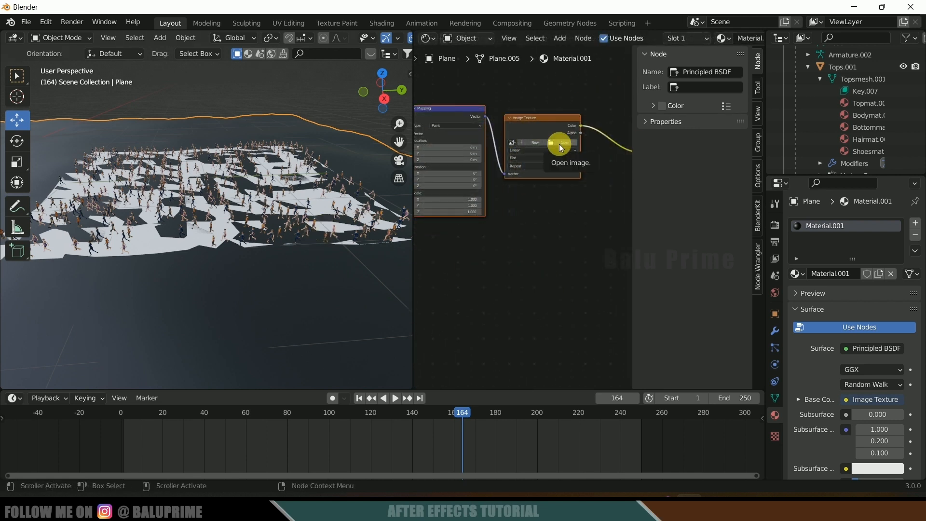
pyautogui.scroll(2, 559, 144)
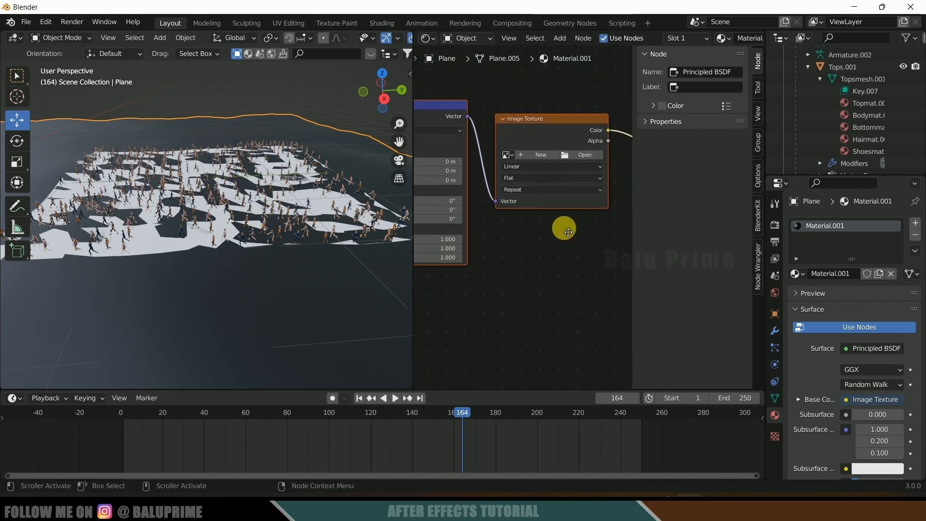
pyautogui.click(578, 167)
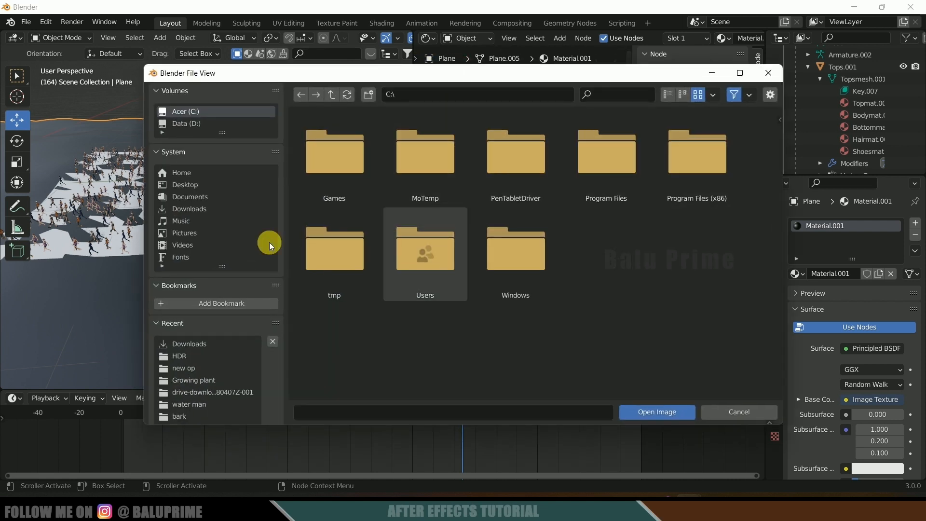
pyautogui.click(189, 208)
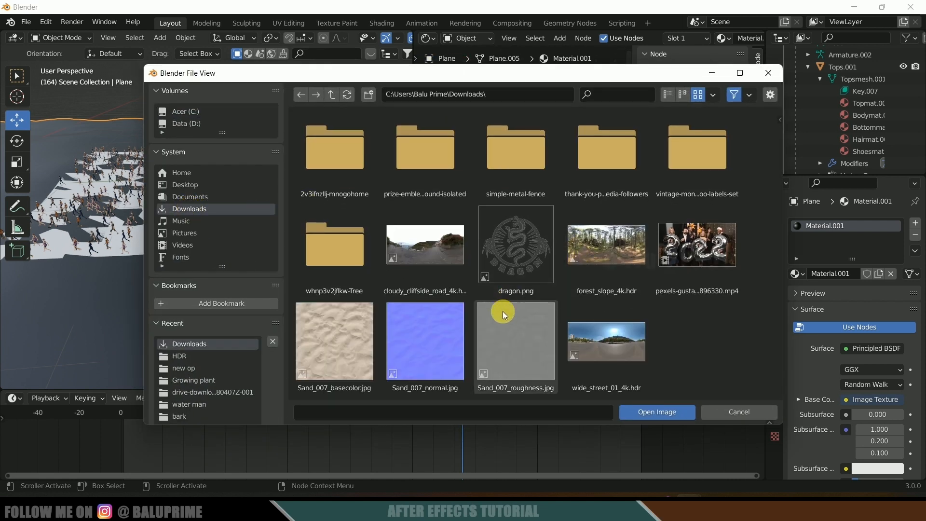
pyautogui.click(354, 354)
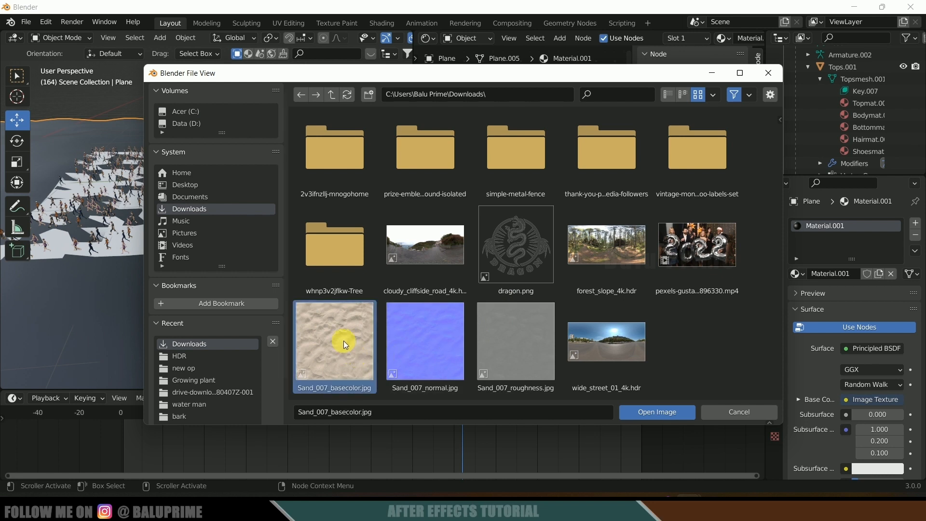
pyautogui.click(667, 411)
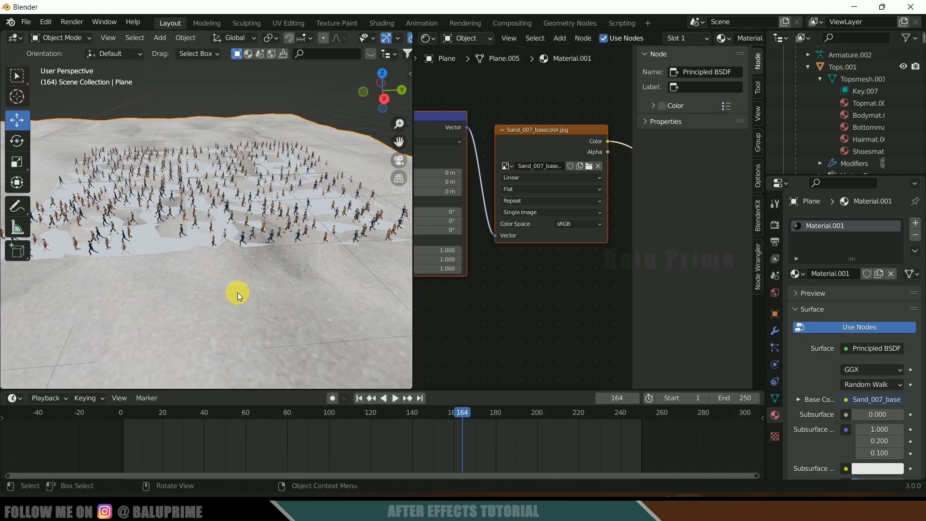
# - Set the Mapping node's X and Y scale to 20
pyautogui.moveTo(462, 295); pyautogui.dragTo(523, 299, button='middle')
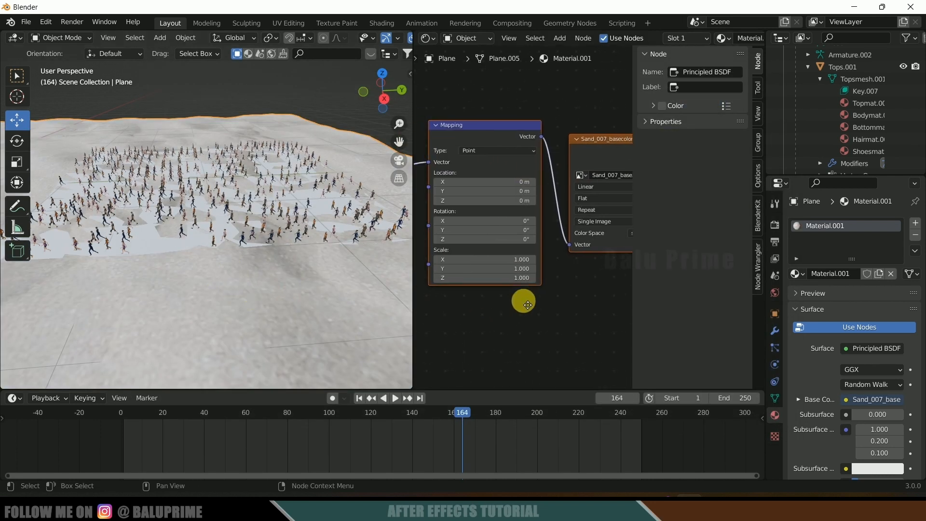
pyautogui.doubleClick(482, 268)
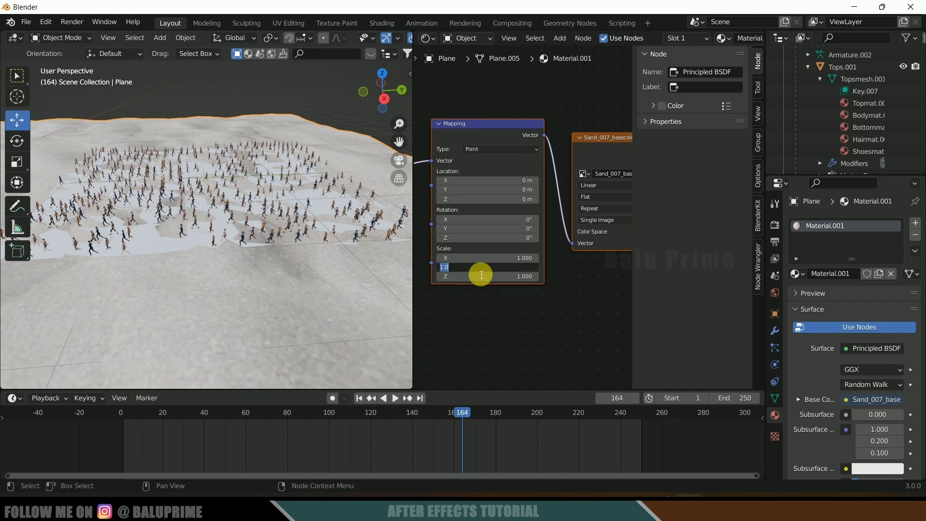
pyautogui.write('20')
pyautogui.press('Return')
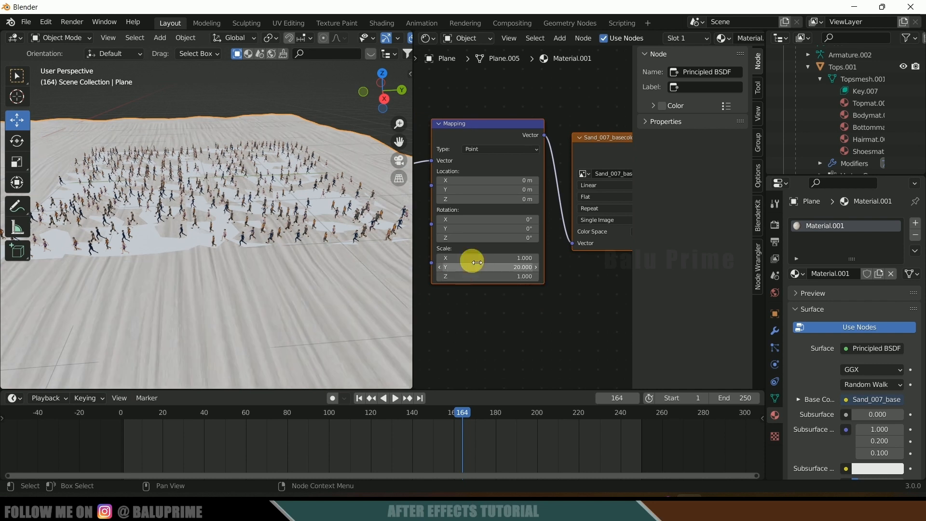
pyautogui.doubleClick(476, 262)
pyautogui.write('20')
pyautogui.press('Return')
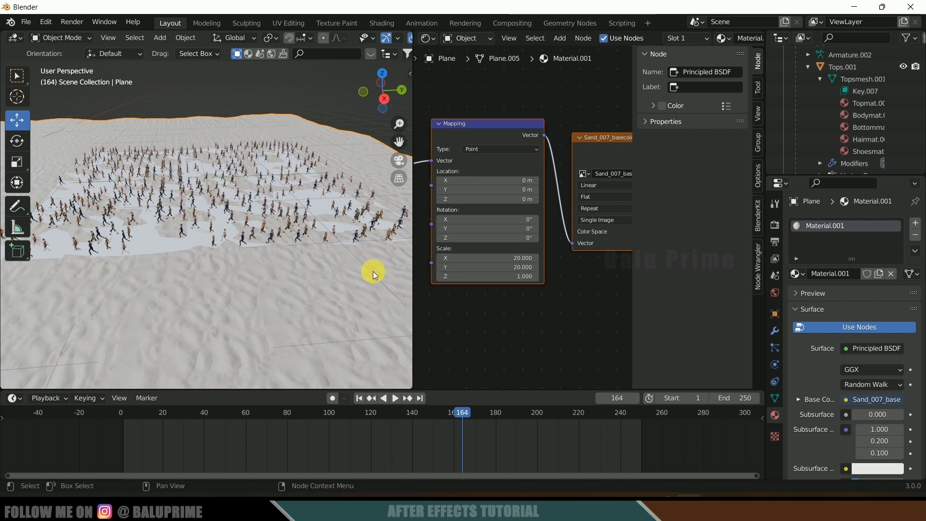
# - Set the Mapping node's X and Y scale to 50 to tile the sand texture more densely
pyautogui.doubleClick(508, 269)
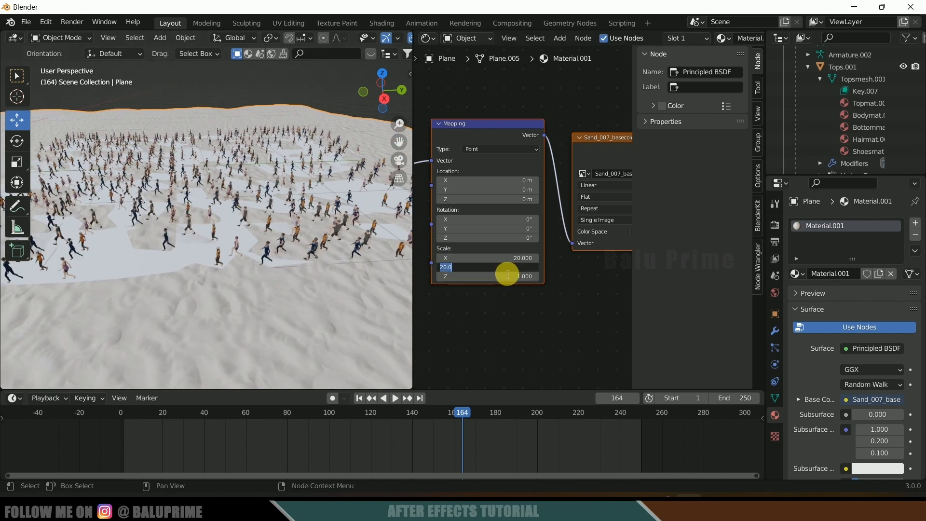
pyautogui.write('50')
pyautogui.press('Return')
pyautogui.doubleClick(503, 260)
pyautogui.press('Return')
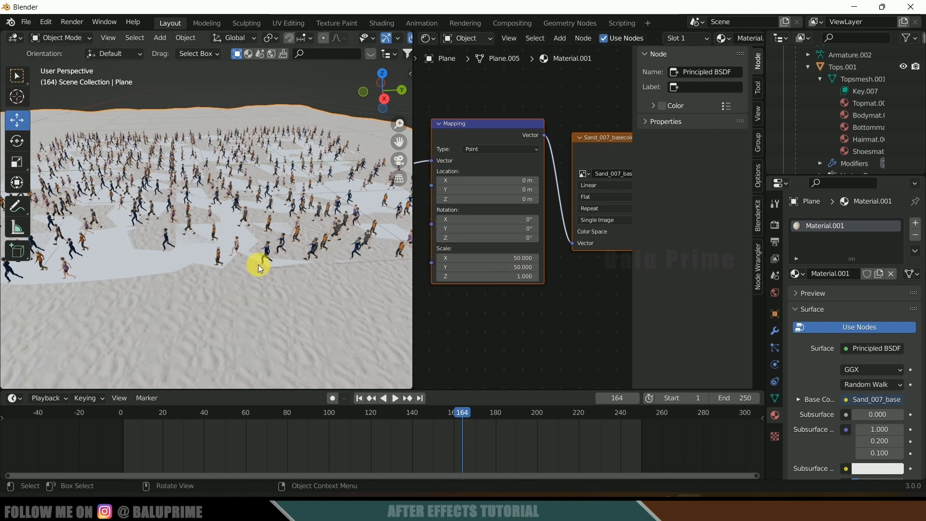
# - Duplicate the base color texture node below the original, unlink its image and connect the Mapping node's Vector output to it
pyautogui.scroll(-2, 493, 210)
pyautogui.moveTo(541, 268); pyautogui.dragTo(461, 263, button='middle')
pyautogui.scroll(-1, 540, 232)
pyautogui.click(541, 134)
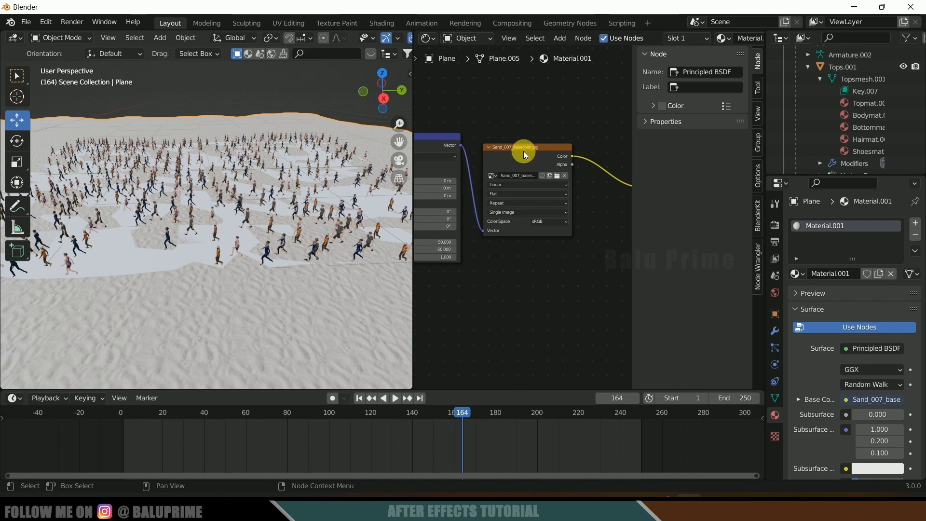
pyautogui.click(522, 147)
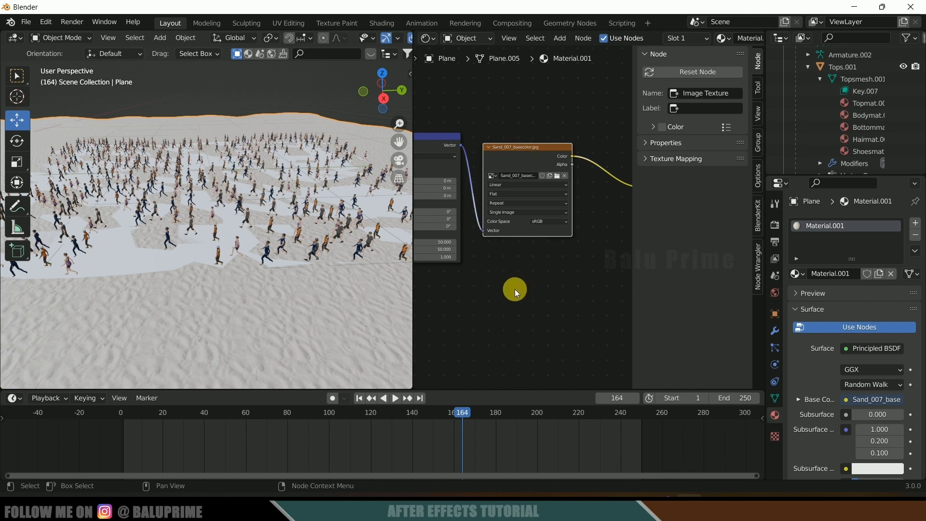
pyautogui.hotkey('shift', 'd')
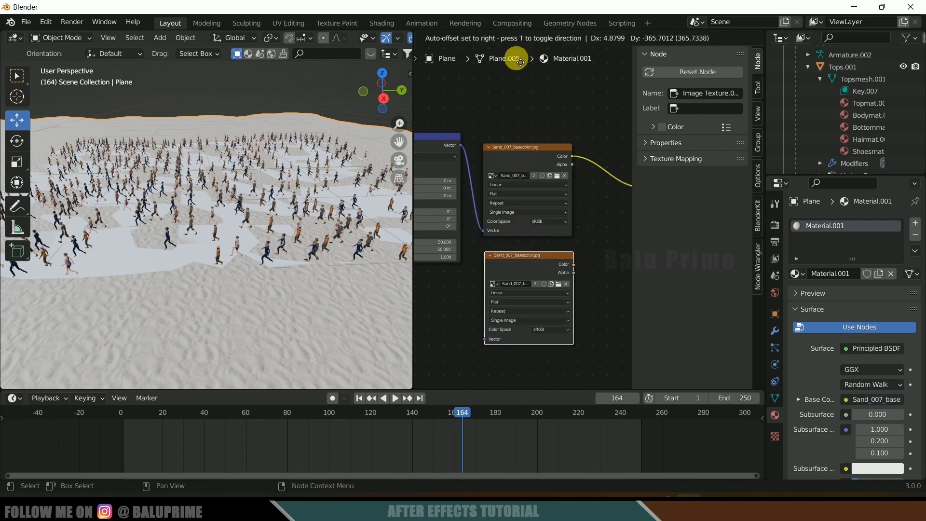
pyautogui.click(519, 65)
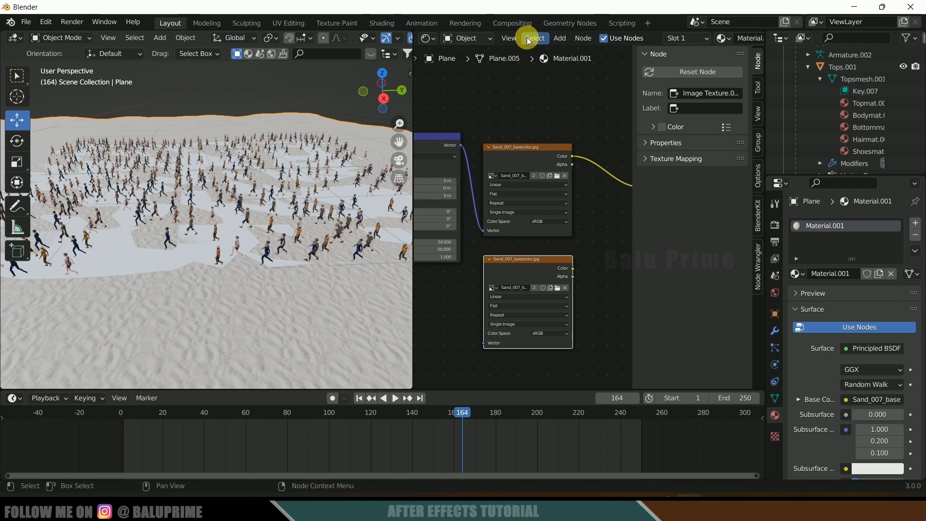
pyautogui.click(565, 288)
pyautogui.moveTo(460, 146); pyautogui.dragTo(485, 324)
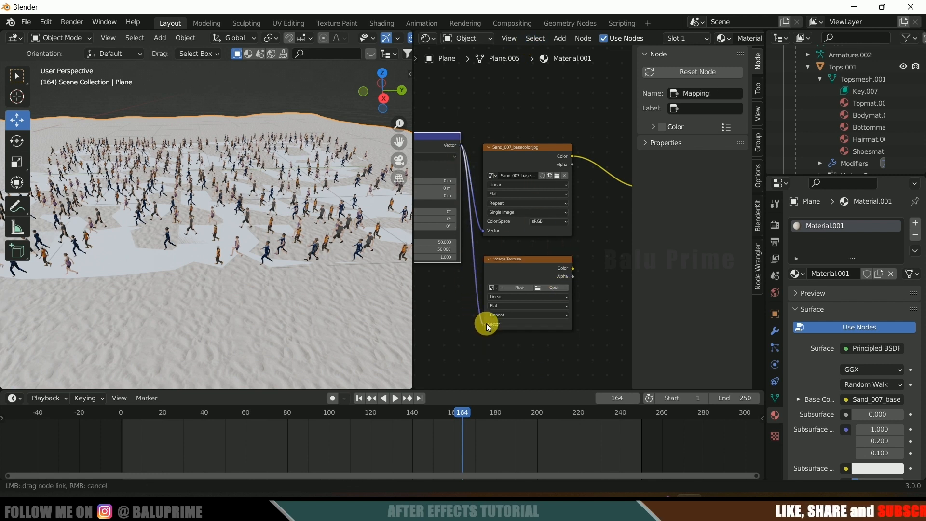
# - Load Sand_007_normal.jpg from the Downloads folder into the duplicated Image Texture node
pyautogui.click(557, 288)
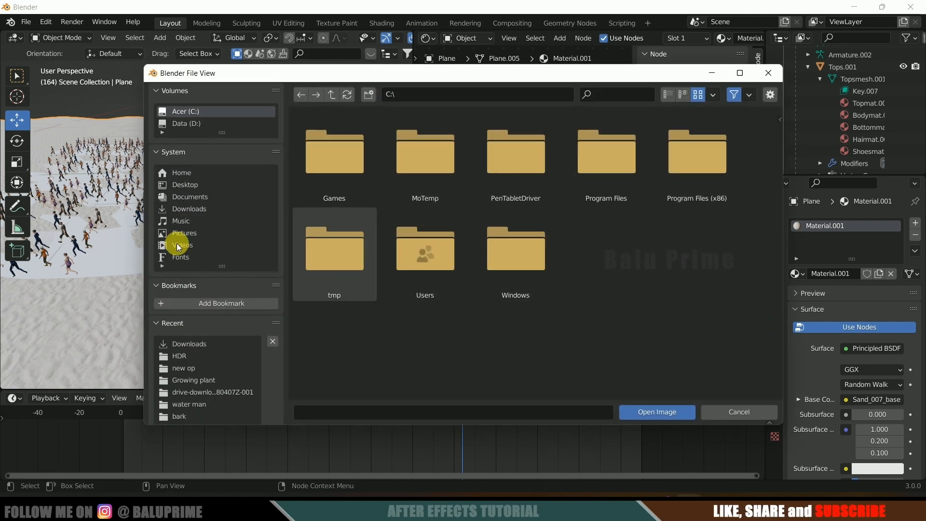
pyautogui.click(187, 208)
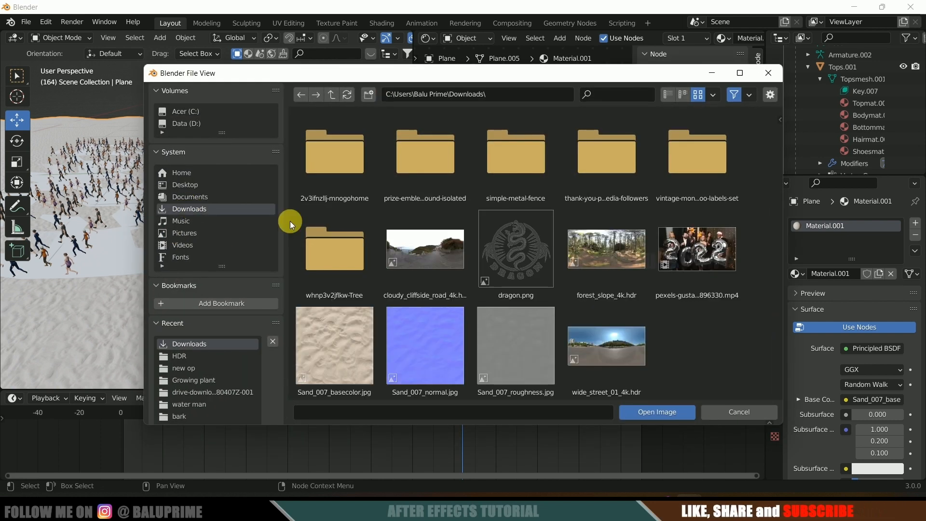
pyautogui.click(427, 351)
pyautogui.click(648, 408)
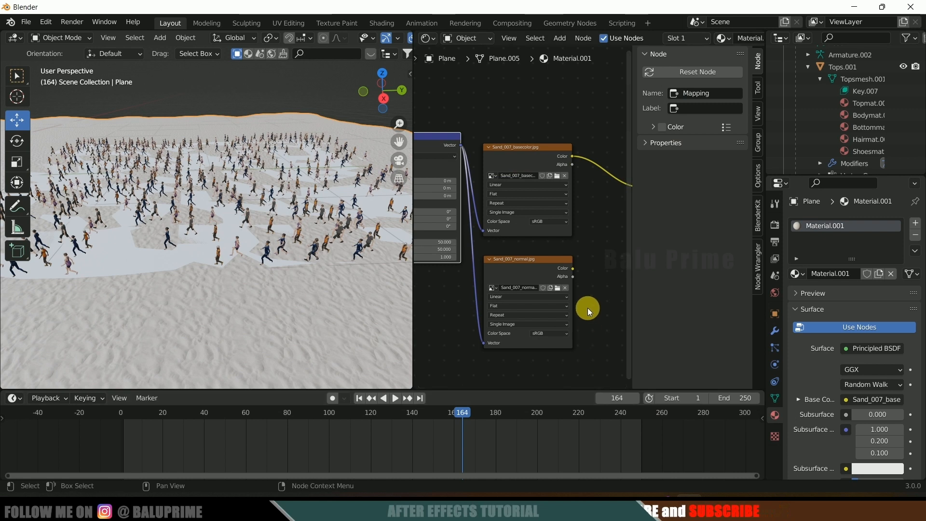
# - Add a Normal Map node and place it between the normal texture and the Principled BSDF
pyautogui.scroll(-3, 587, 283)
pyautogui.moveTo(586, 282); pyautogui.dragTo(553, 298, button='middle')
pyautogui.moveTo(503, 262); pyautogui.dragTo(500, 276)
pyautogui.hotkey('shift', 'a')
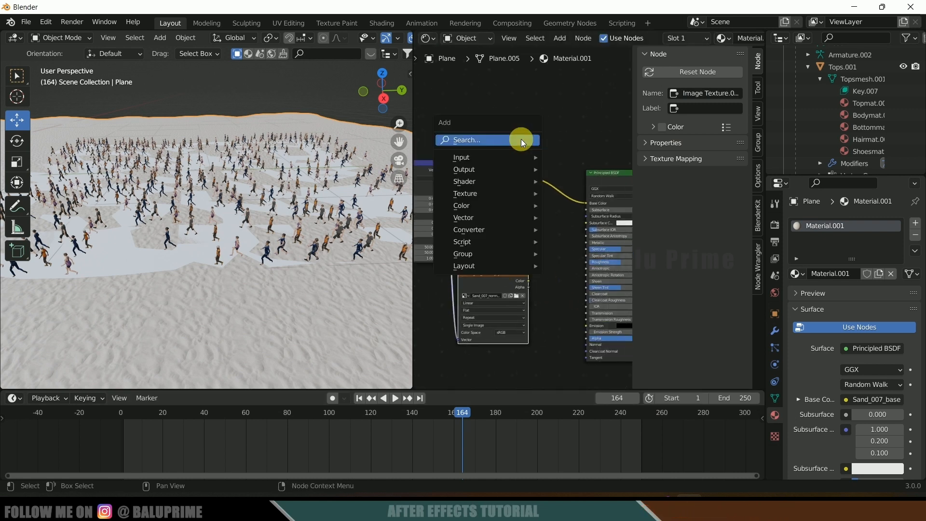
pyautogui.click(522, 139)
pyautogui.write('normal')
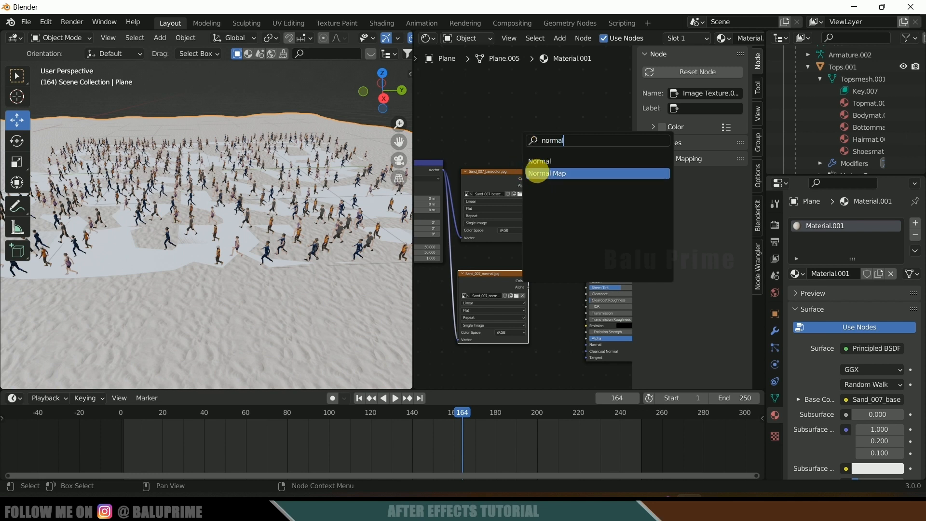
pyautogui.click(537, 173)
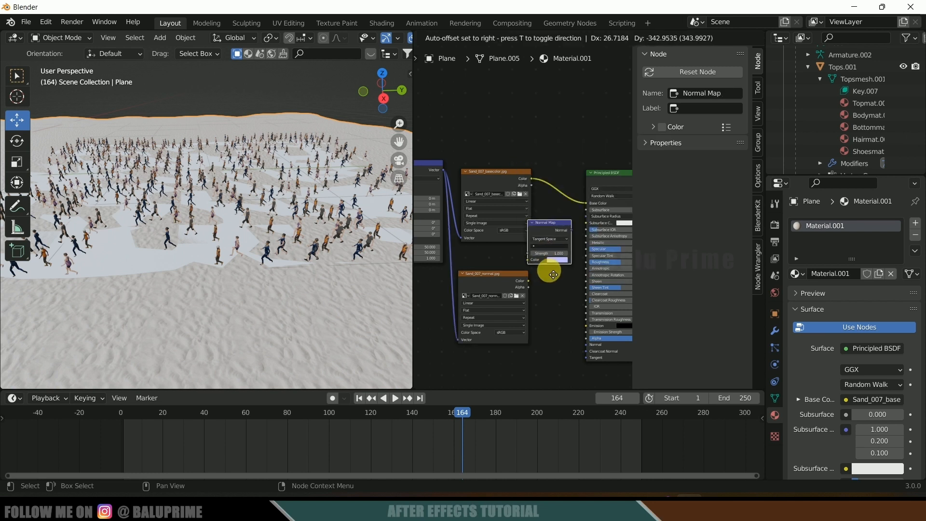
pyautogui.click(554, 299)
pyautogui.moveTo(494, 279); pyautogui.dragTo(488, 280)
pyautogui.scroll(2, 514, 300)
pyautogui.keyDown('shift'); pyautogui.moveTo(532, 243); pyautogui.dragTo(521, 204, button='middle'); pyautogui.keyUp('shift')
pyautogui.scroll(2, 523, 209)
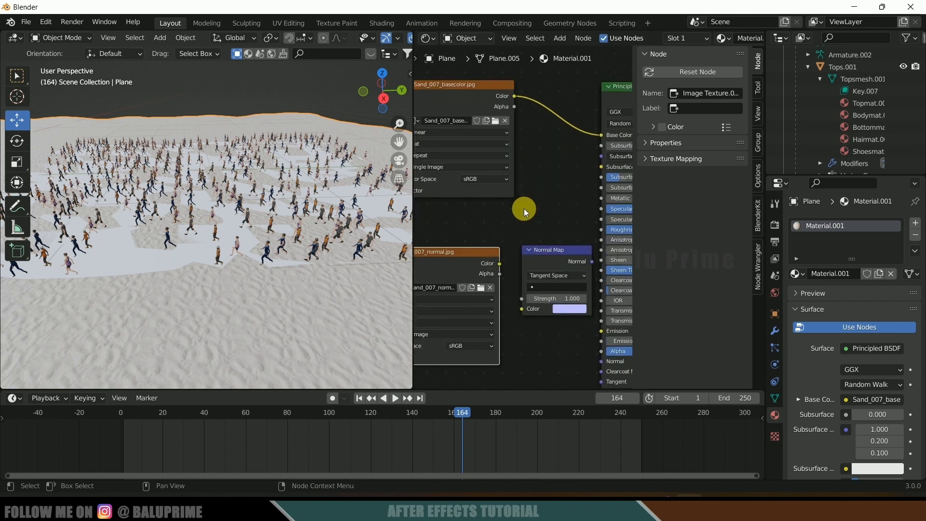
# - Link the normal texture through the Normal Map node to the Principled BSDF's Normal input and adjust the map's strength
pyautogui.moveTo(419, 224); pyautogui.dragTo(265, 224)
pyautogui.moveTo(425, 264); pyautogui.dragTo(447, 309)
pyautogui.moveTo(517, 262)
pyautogui.mouseDown()
pyautogui.moveTo(516, 347)
pyautogui.moveTo(525, 363)
pyautogui.mouseUp()
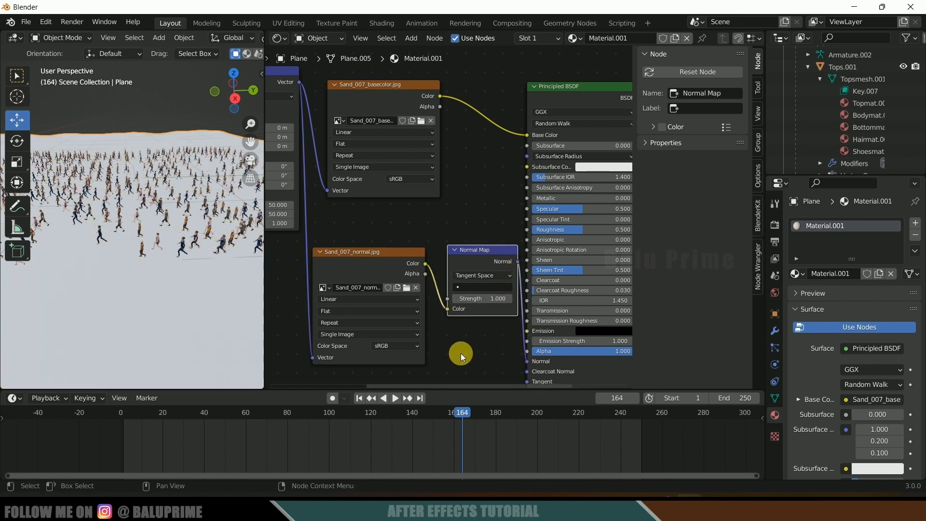
pyautogui.moveTo(482, 298)
pyautogui.mouseDown()
pyautogui.moveTo(689, 298)
pyautogui.moveTo(448, 298)
pyautogui.moveTo(589, 299)
pyautogui.mouseUp()
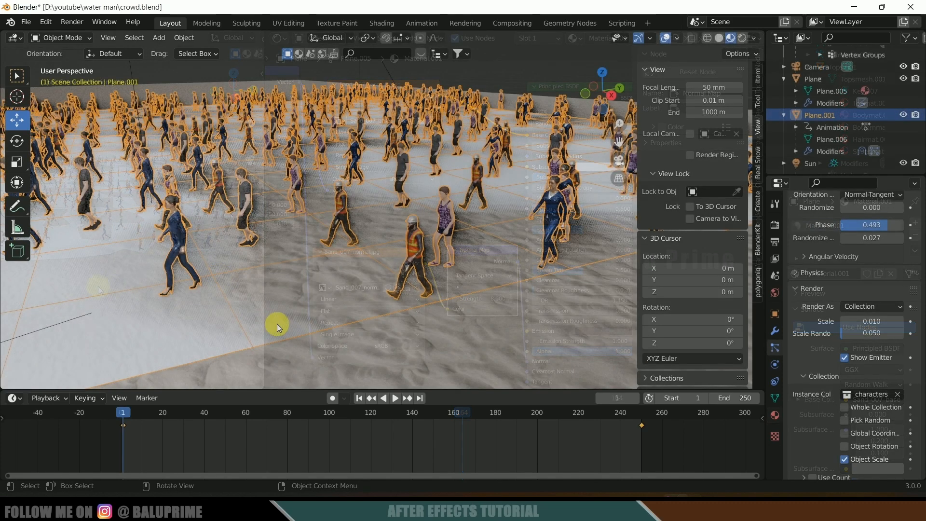
# - Select the crowd plane and turn off Show Emitter in its particle render settings
pyautogui.click(173, 291)
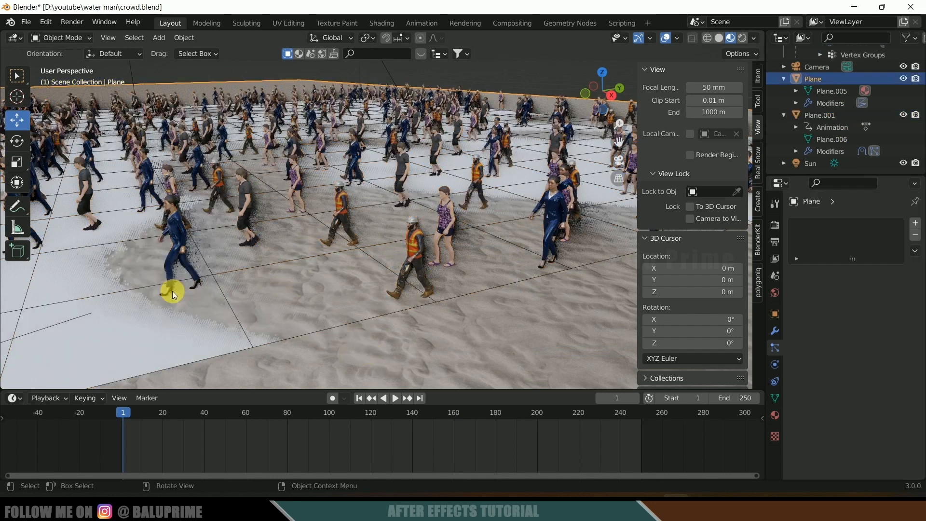
pyautogui.click(172, 288)
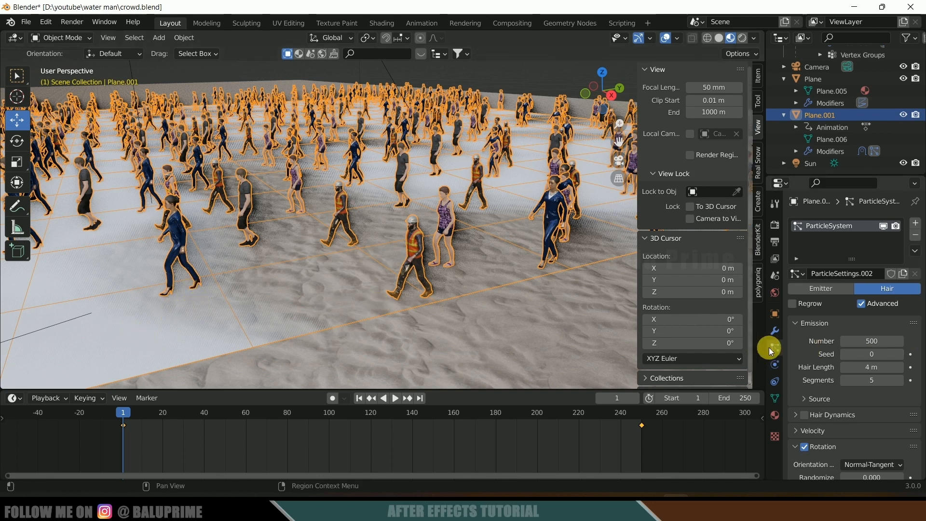
pyautogui.scroll(-4, 844, 374)
pyautogui.scroll(-10, 844, 375)
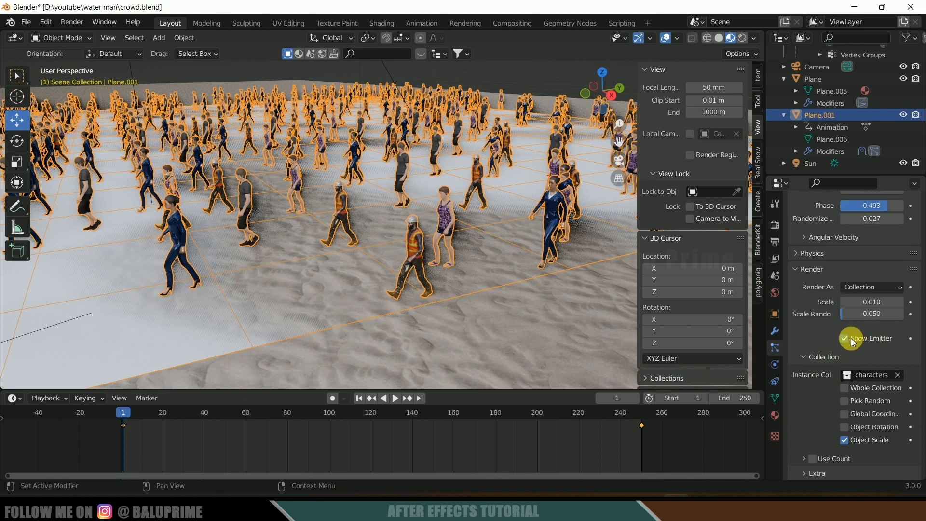
pyautogui.click(845, 338)
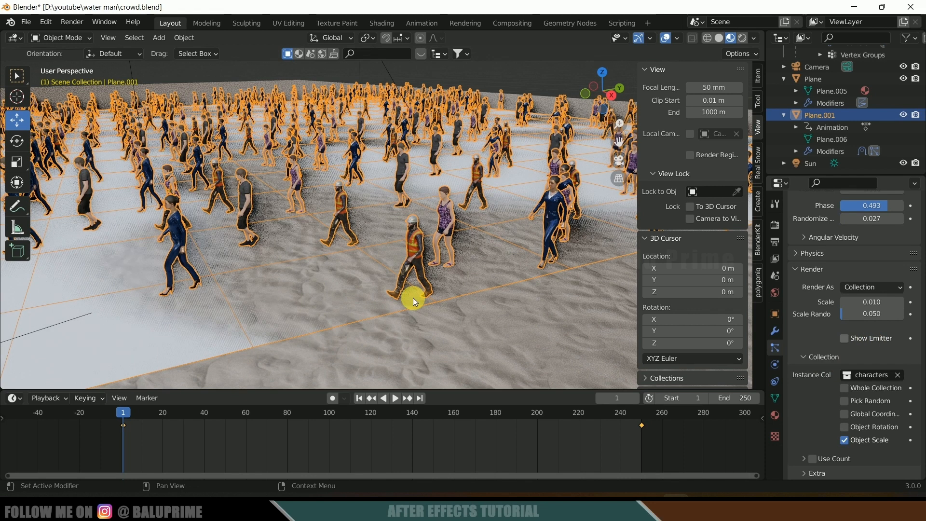